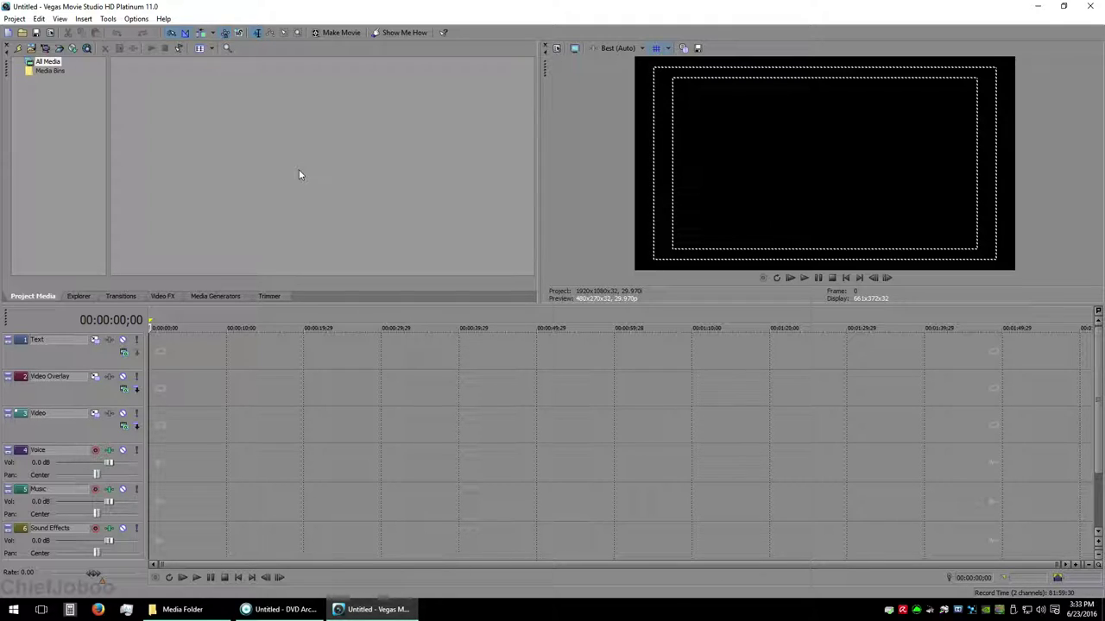
From the Media Folder, drag MVI_0001.MP4 over to the Vegas Movie Studio window
{"action": "mouse_move", "coordinate": [279, 606]}
{"action": "left_click", "coordinate": [209, 610]}
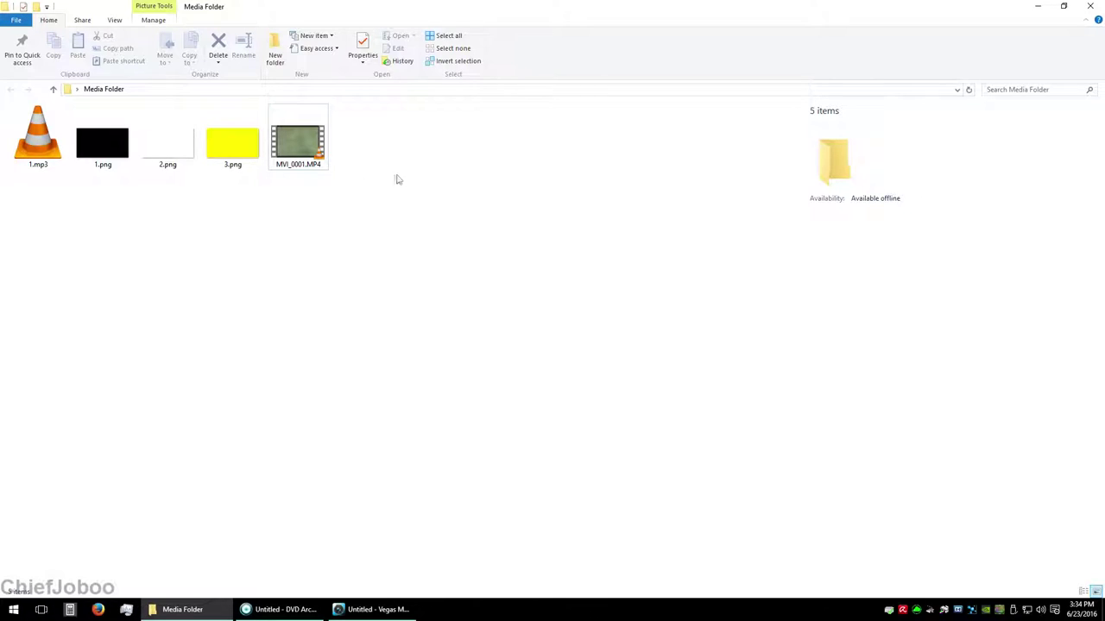
{"action": "left_click", "coordinate": [290, 140]}
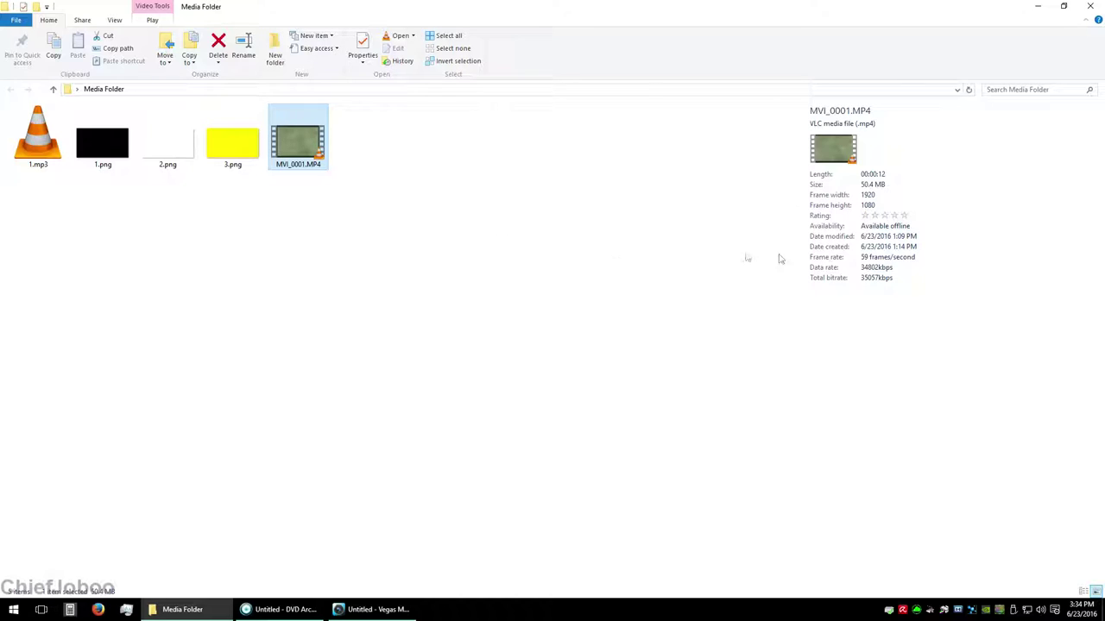
{"action": "left_click", "coordinate": [425, 194]}
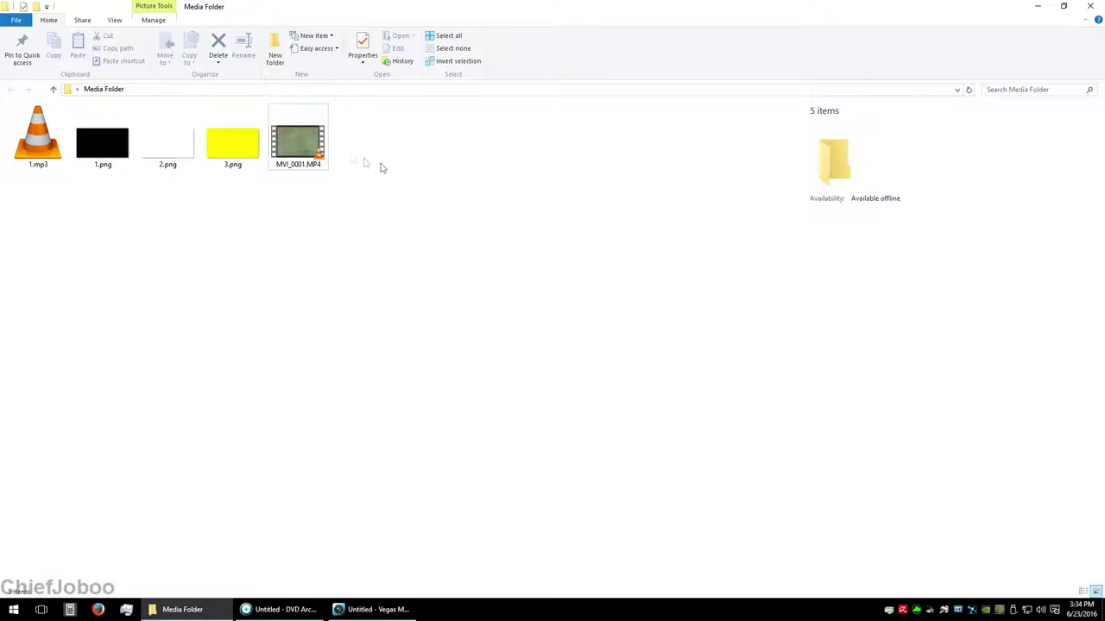
{"action": "left_click", "coordinate": [325, 162]}
{"action": "left_click_drag", "start_coordinate": [326, 163], "coordinate": [192, 137]}
Place MVI_0001.MP4 from Project Media at 00:00:00 on the Video track
{"action": "left_click", "coordinate": [159, 102]}
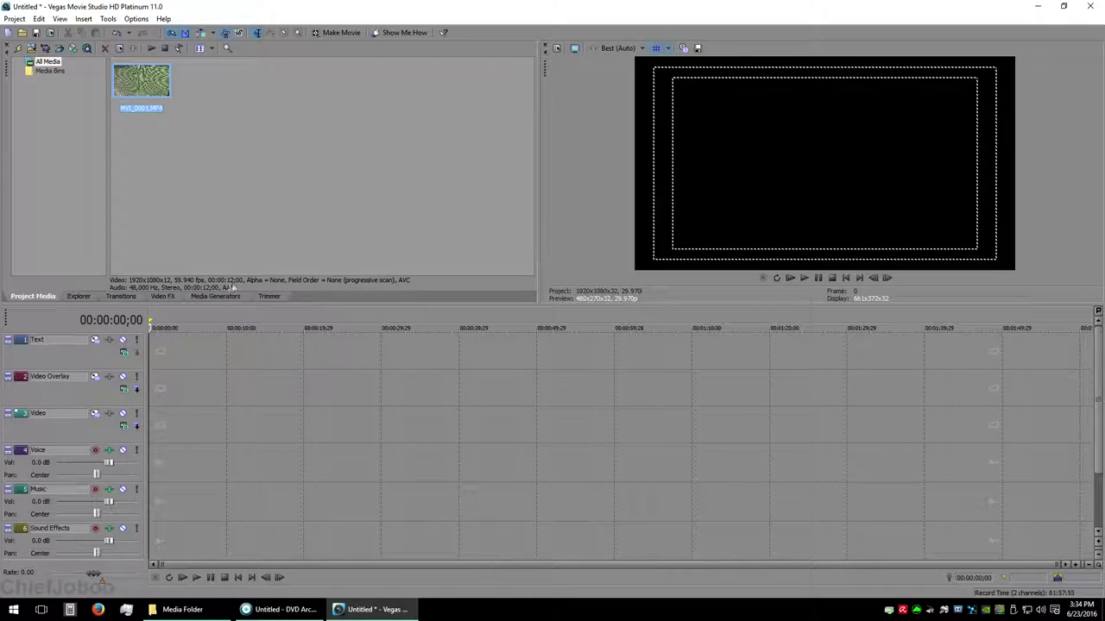
{"action": "left_click_drag", "start_coordinate": [159, 86], "coordinate": [150, 412]}
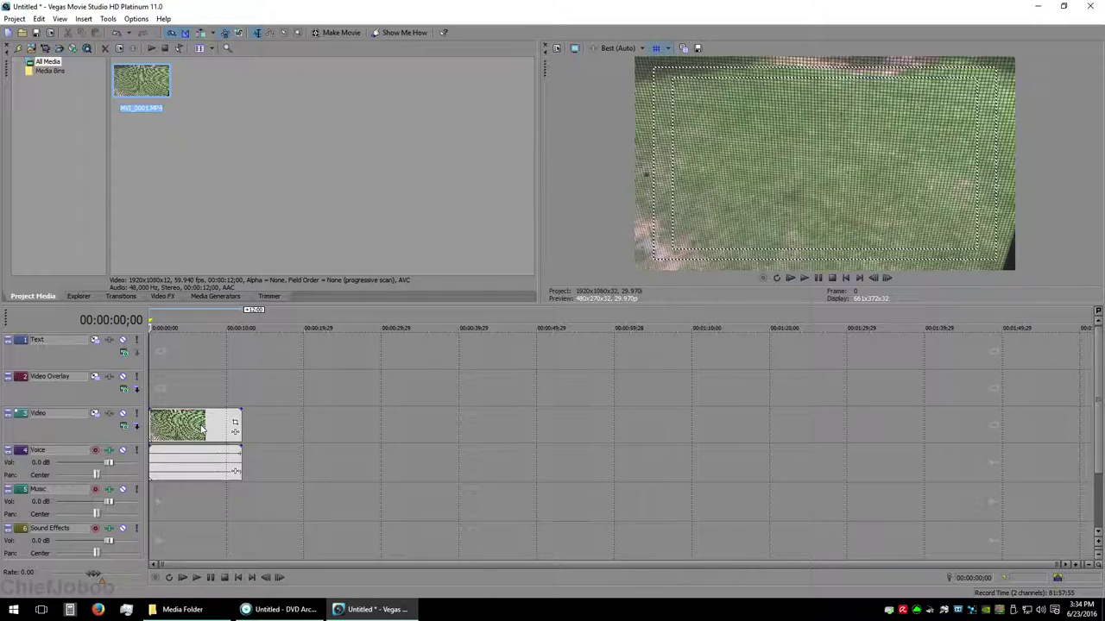
Split a short piece off the clip's end and delete it
{"action": "scroll", "coordinate": [202, 429], "scroll_direction": "up", "scroll_amount": 8}
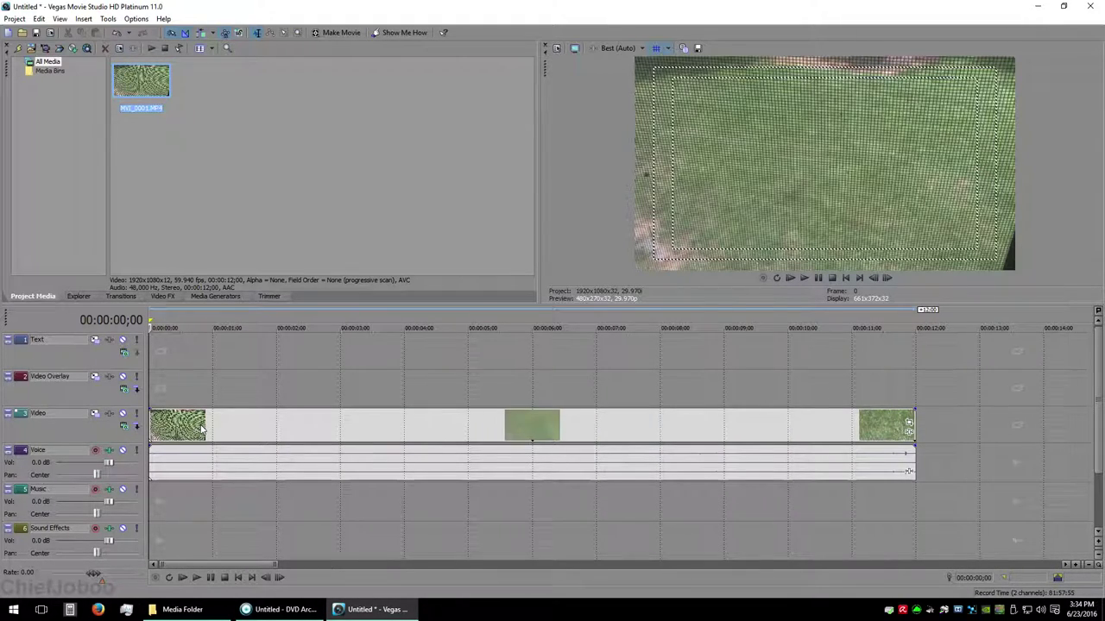
{"action": "scroll", "coordinate": [202, 428], "scroll_direction": "down", "scroll_amount": 2}
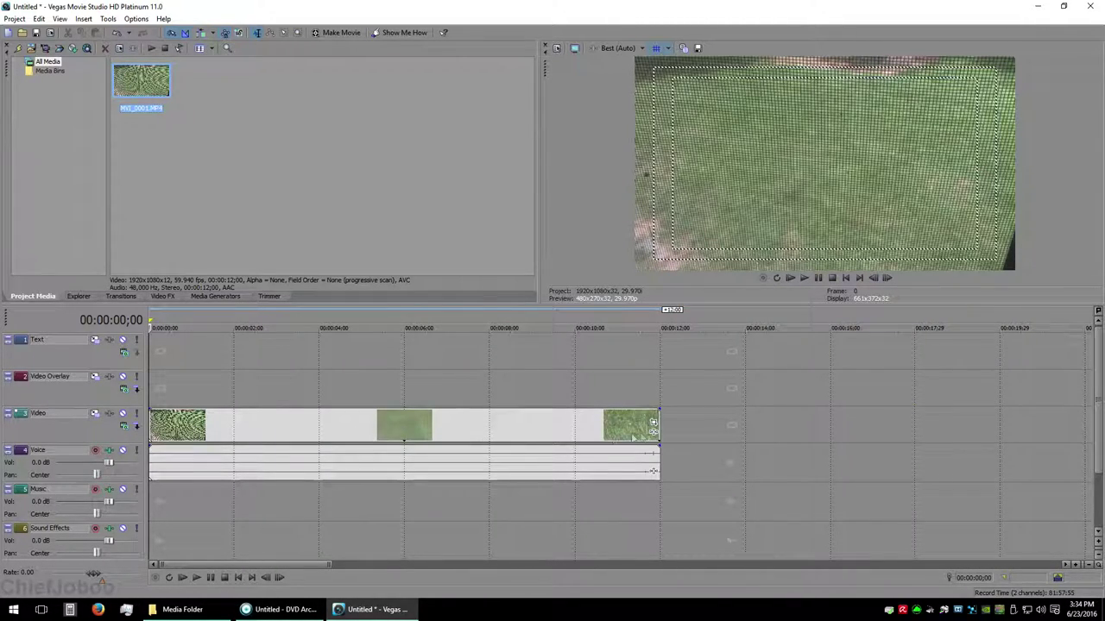
{"action": "left_click", "coordinate": [640, 432]}
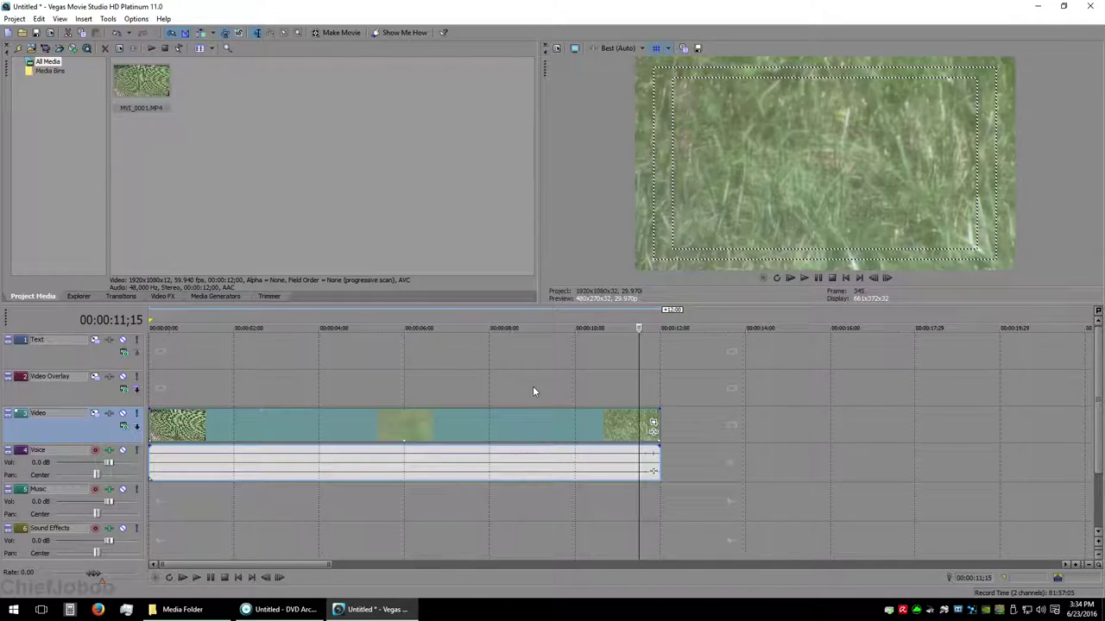
{"action": "key", "text": "s"}
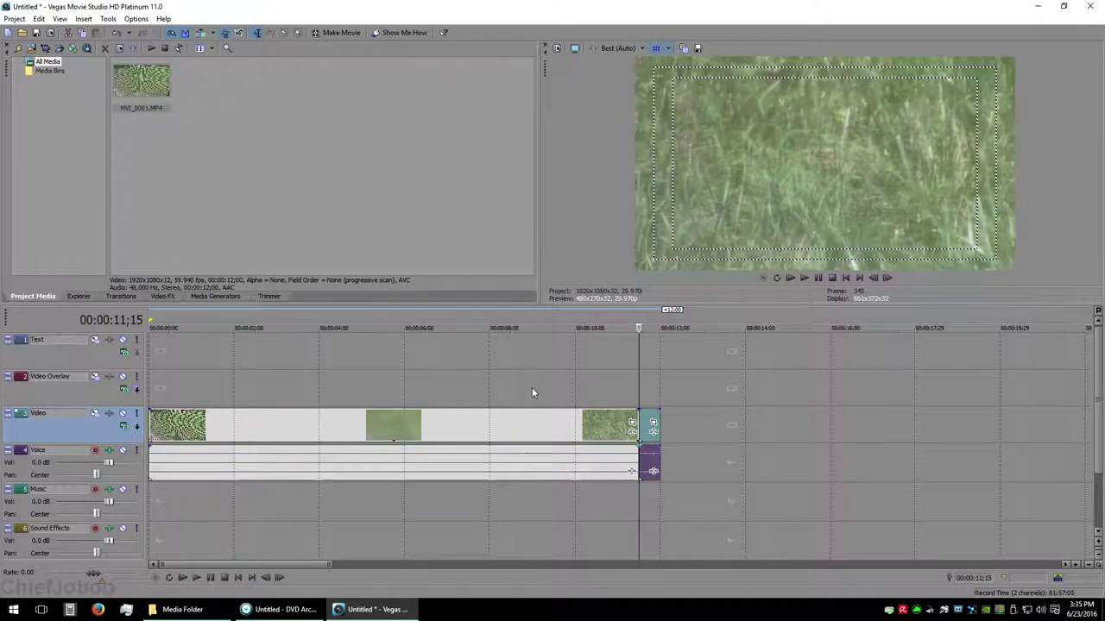
{"action": "left_click", "coordinate": [648, 466]}
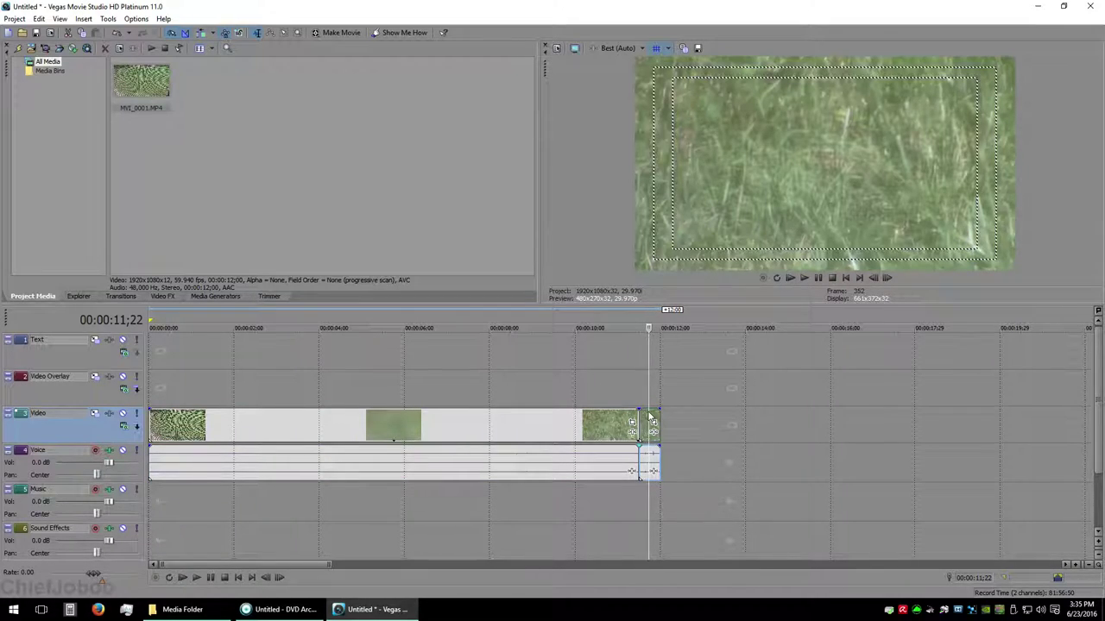
{"action": "left_click", "coordinate": [644, 466]}
{"action": "key", "text": "Delete"}
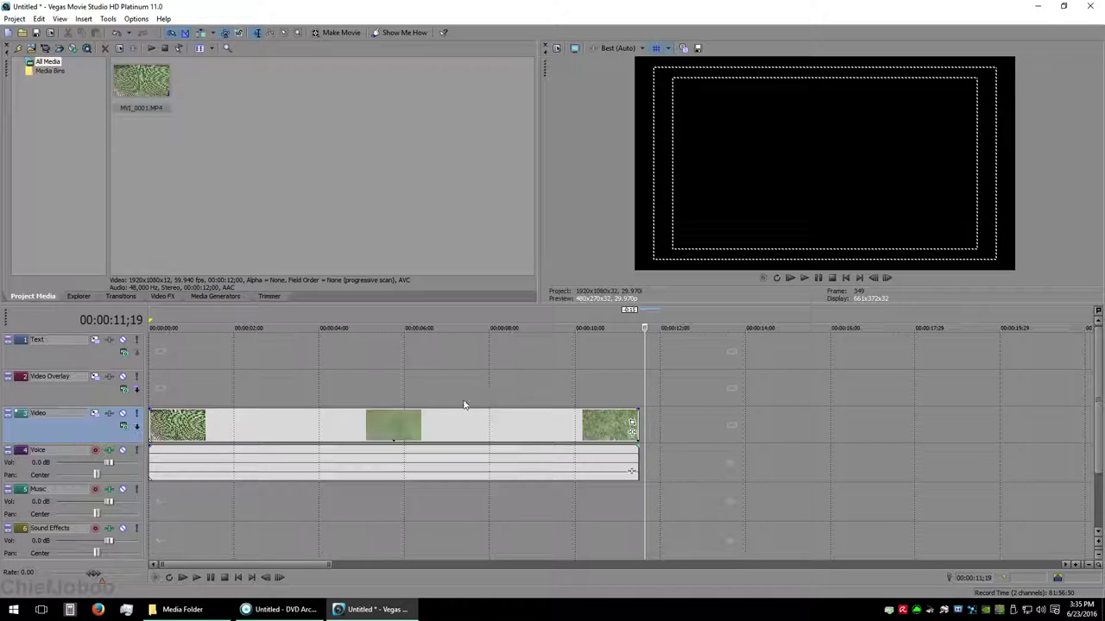
Split the clip at 00:00:05;23 and 00:00:07;06, delete the middle piece, and close the gap
{"action": "left_click", "coordinate": [395, 423]}
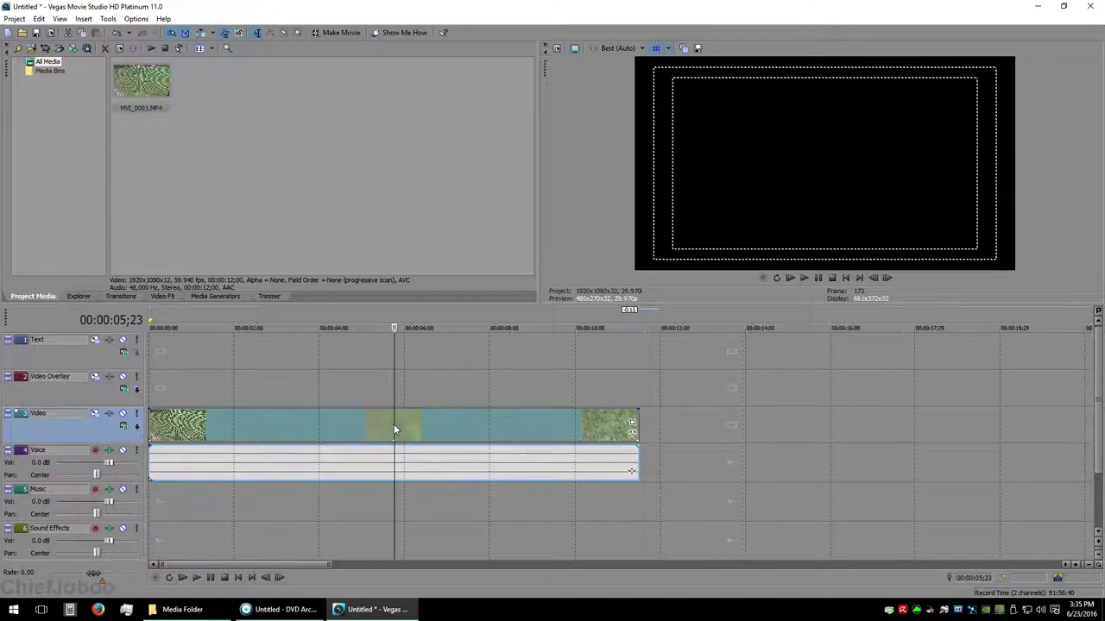
{"action": "key", "text": "s"}
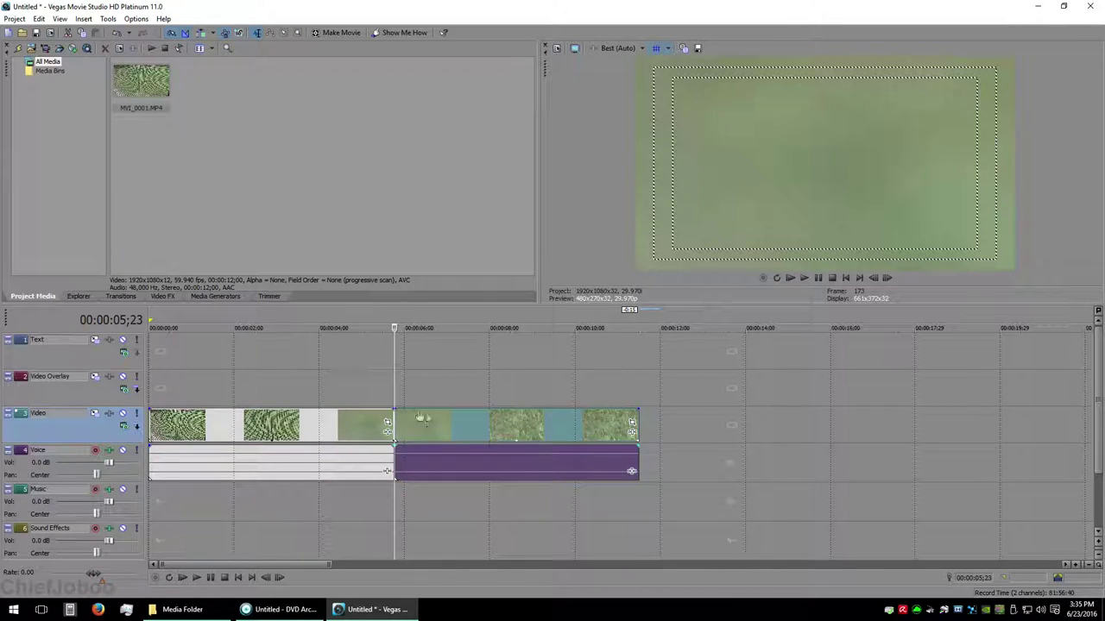
{"action": "left_click", "coordinate": [456, 425]}
{"action": "key", "text": "s"}
{"action": "left_click", "coordinate": [380, 370]}
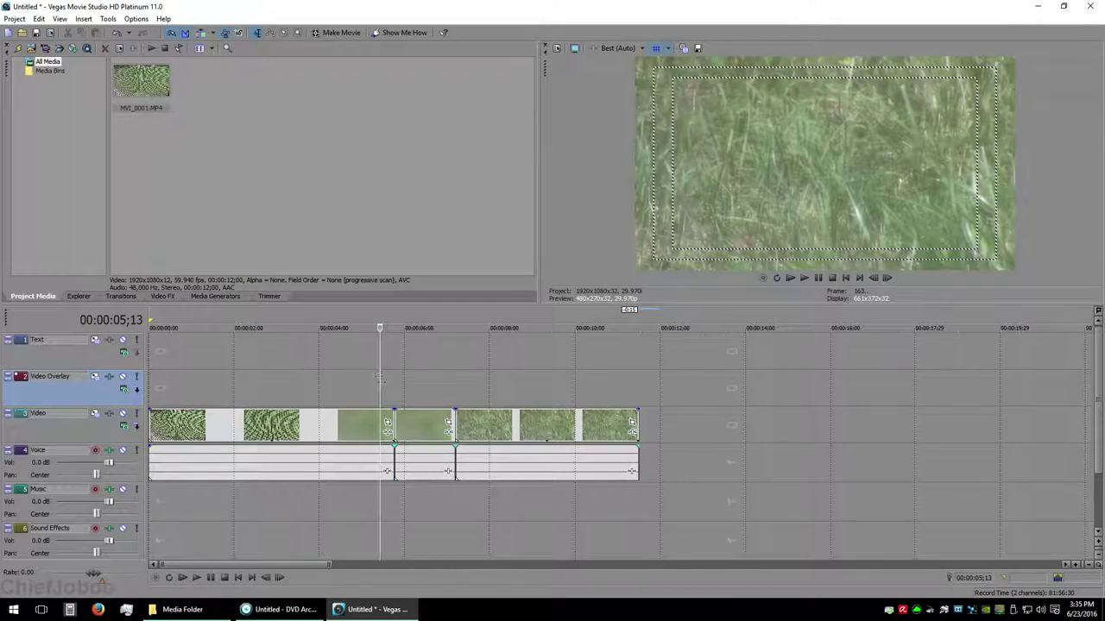
{"action": "left_click", "coordinate": [425, 434]}
{"action": "key", "text": "Delete"}
{"action": "left_click_drag", "start_coordinate": [505, 424], "coordinate": [448, 428]}
Undo the move, trial-delete and restore the right piece several times, then split it again
{"action": "key", "text": "ctrl+z"}
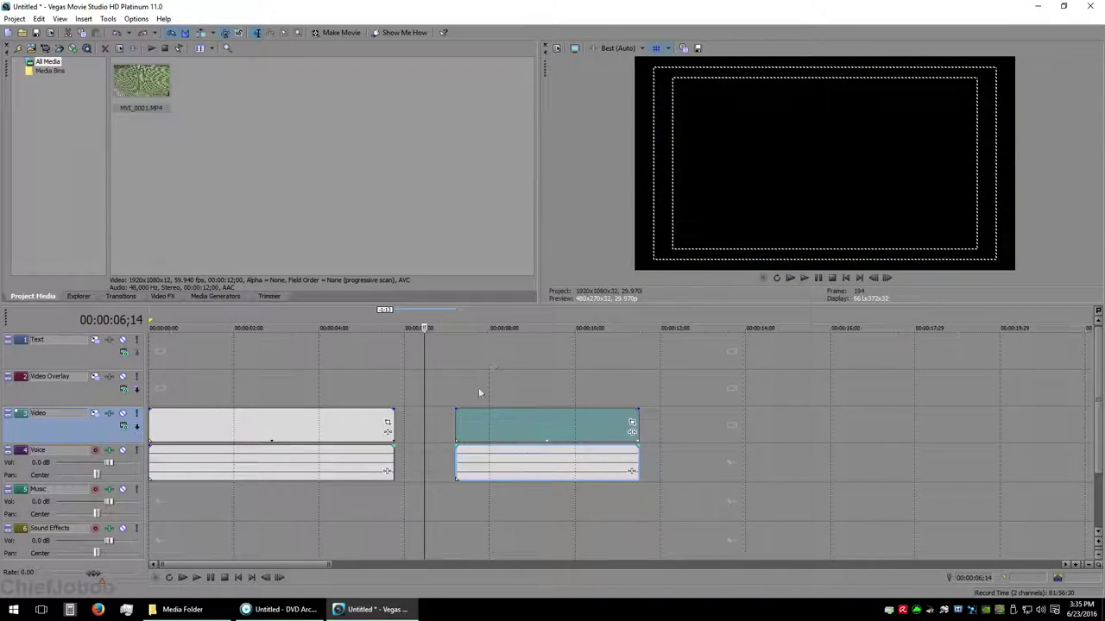
{"action": "left_click", "coordinate": [529, 421]}
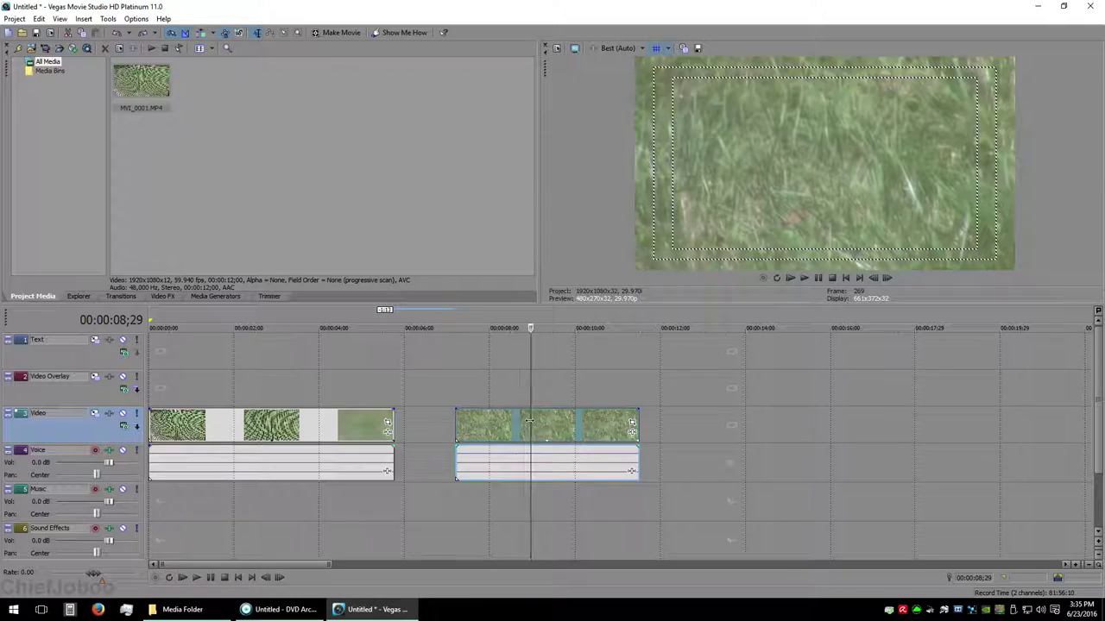
{"action": "key", "text": "Delete"}
{"action": "key", "text": "ctrl+z"}
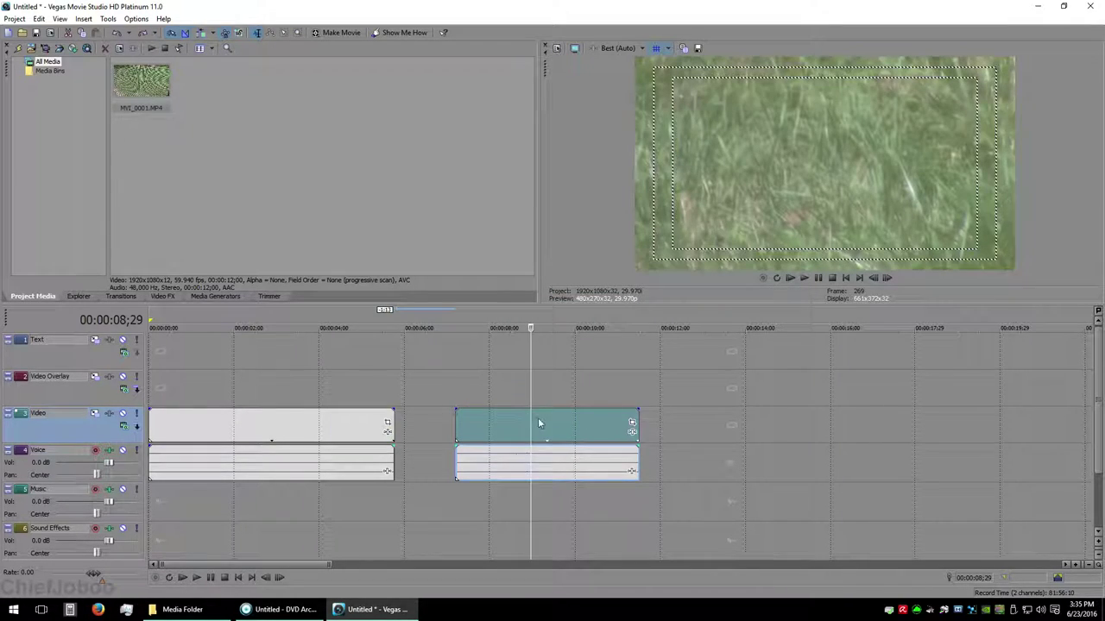
{"action": "left_click", "coordinate": [544, 424]}
{"action": "key", "text": "Delete"}
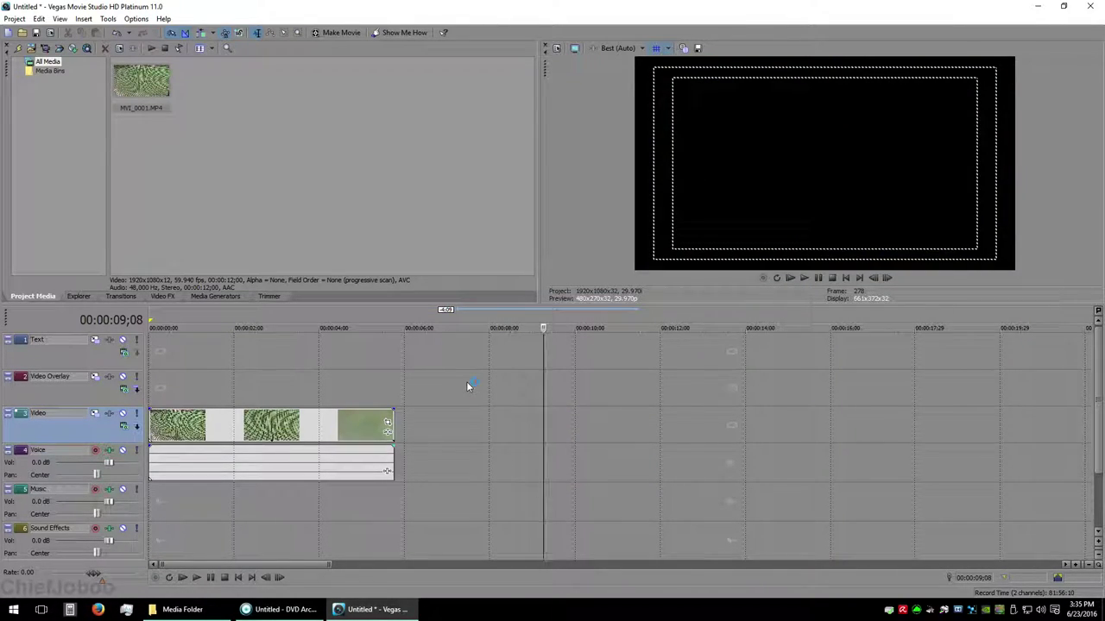
{"action": "key", "text": "ctrl+z"}
{"action": "left_click", "coordinate": [504, 425]}
{"action": "left_click", "coordinate": [549, 426]}
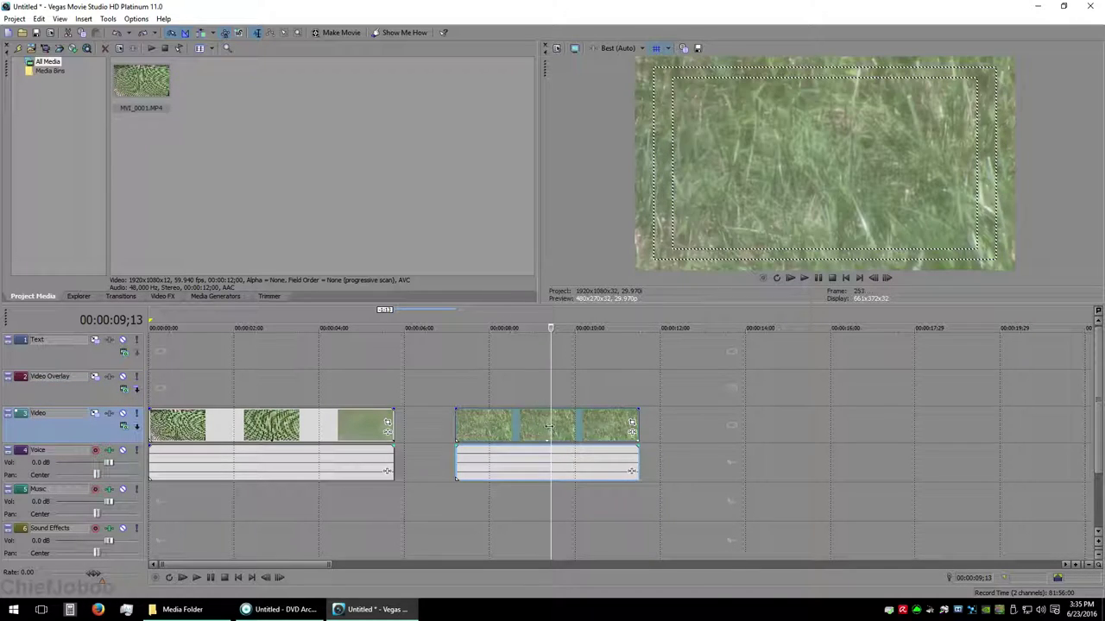
{"action": "key", "text": "Delete"}
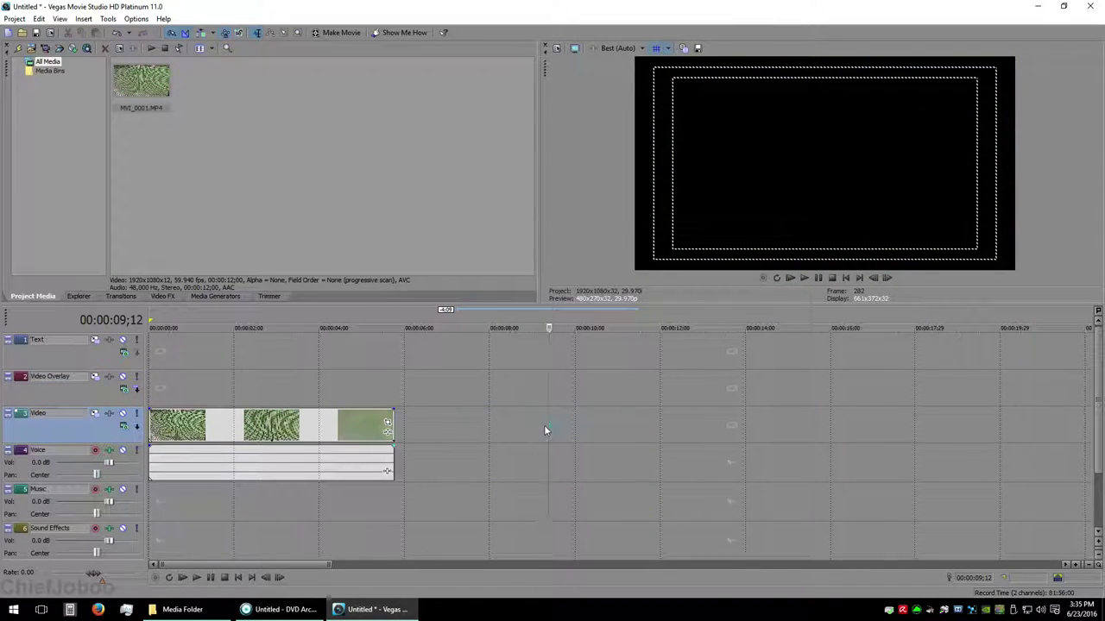
{"action": "key", "text": "ctrl+z"}
{"action": "key", "text": "s"}
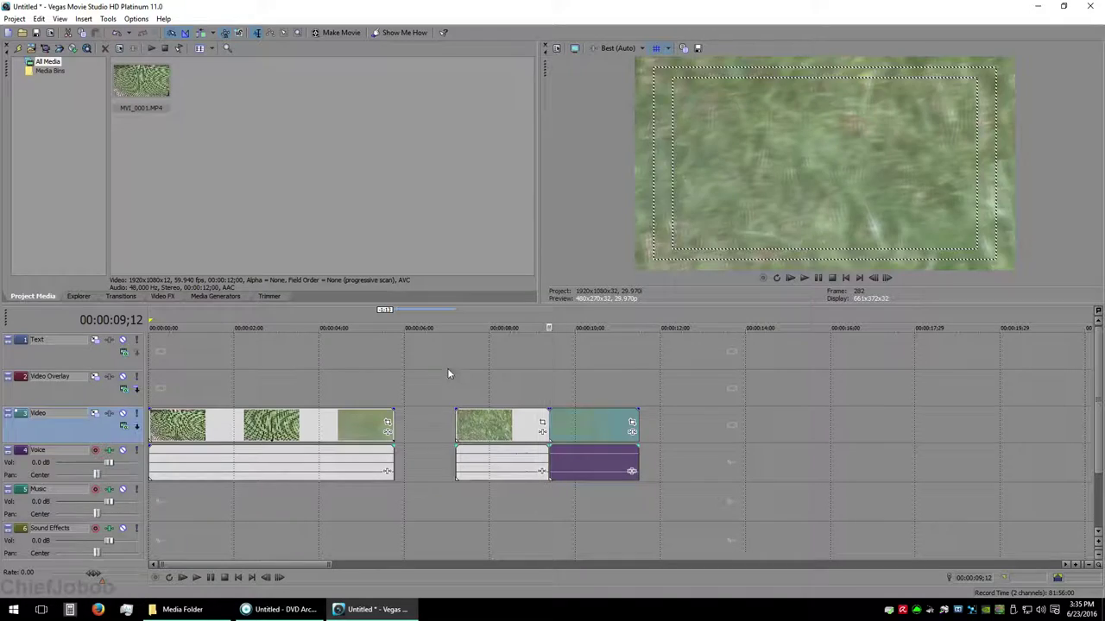
Slide the right pieces toward the first clip, then undo back to the earlier layout
{"action": "left_click", "coordinate": [447, 367]}
{"action": "mouse_move", "coordinate": [496, 427]}
{"action": "left_mouse_down"}
{"action": "mouse_move", "coordinate": [414, 428]}
{"action": "mouse_move", "coordinate": [500, 434]}
{"action": "left_mouse_up"}
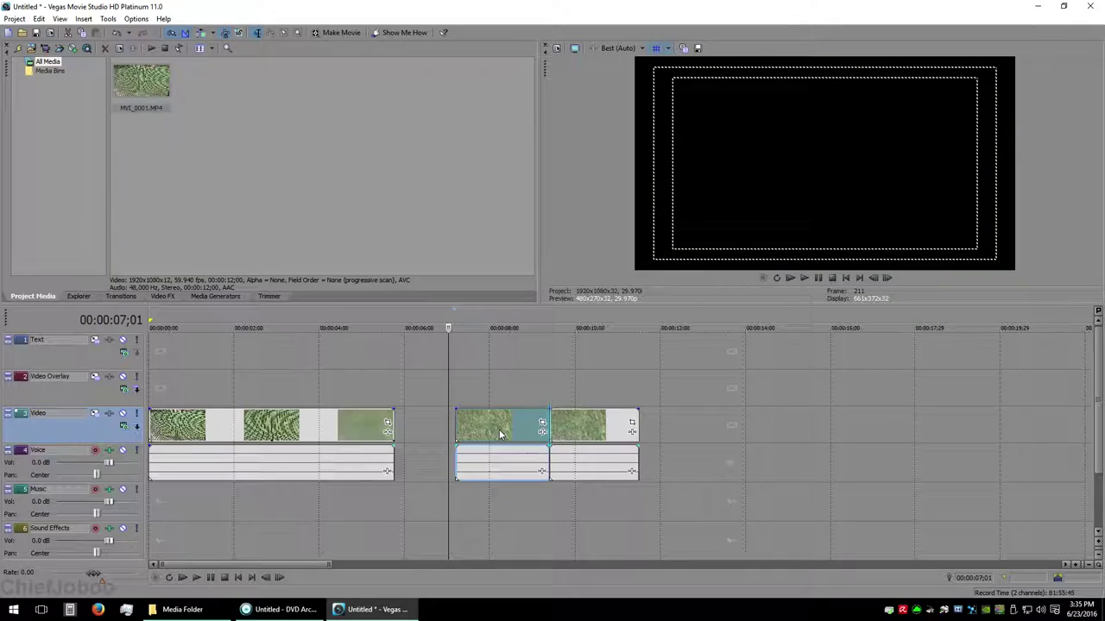
{"action": "left_click", "coordinate": [615, 420], "text": "ctrl"}
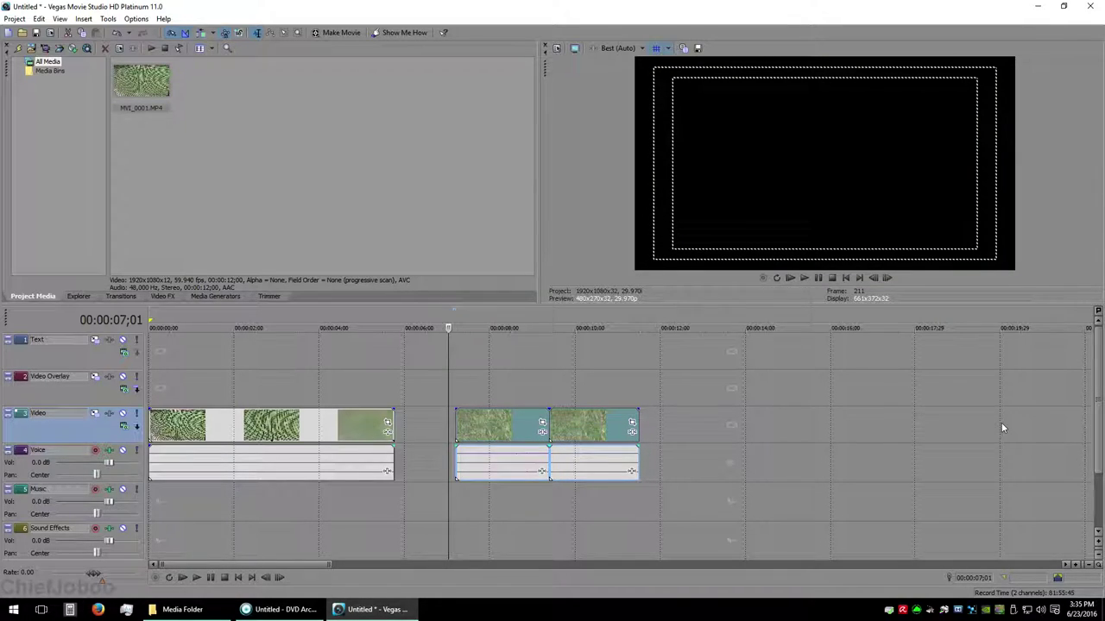
{"action": "left_click_drag", "start_coordinate": [508, 427], "coordinate": [446, 427]}
{"action": "left_click", "coordinate": [382, 369]}
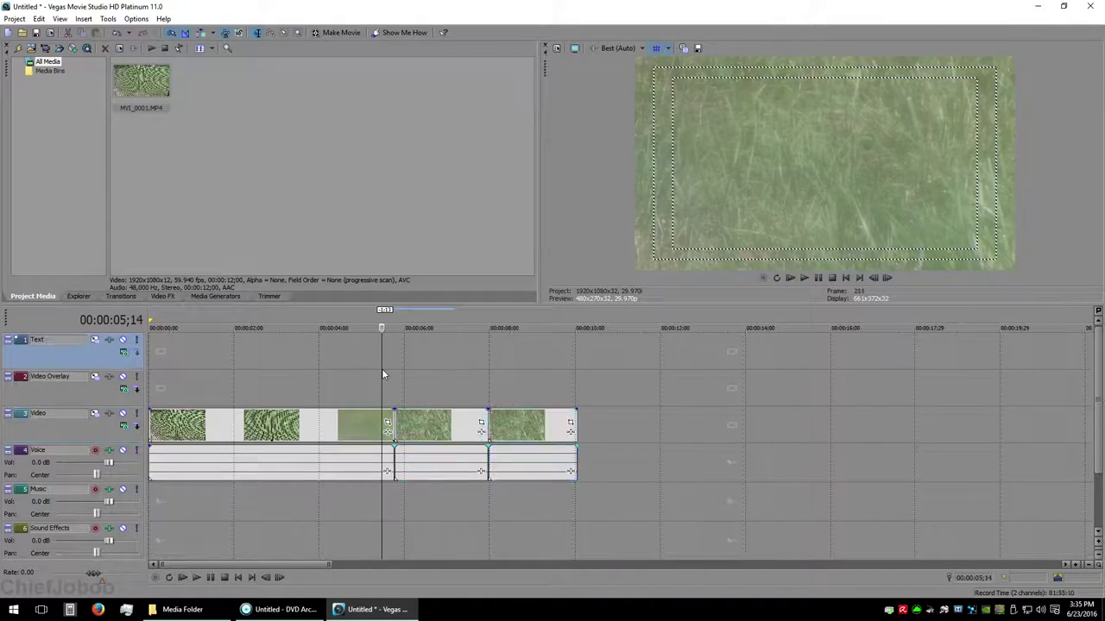
{"action": "key", "text": "ctrl+z"}
{"action": "key", "text": "ctrl+z"}
{"action": "key", "text": "ctrl+z"}
{"action": "key", "text": "ctrl+z"}
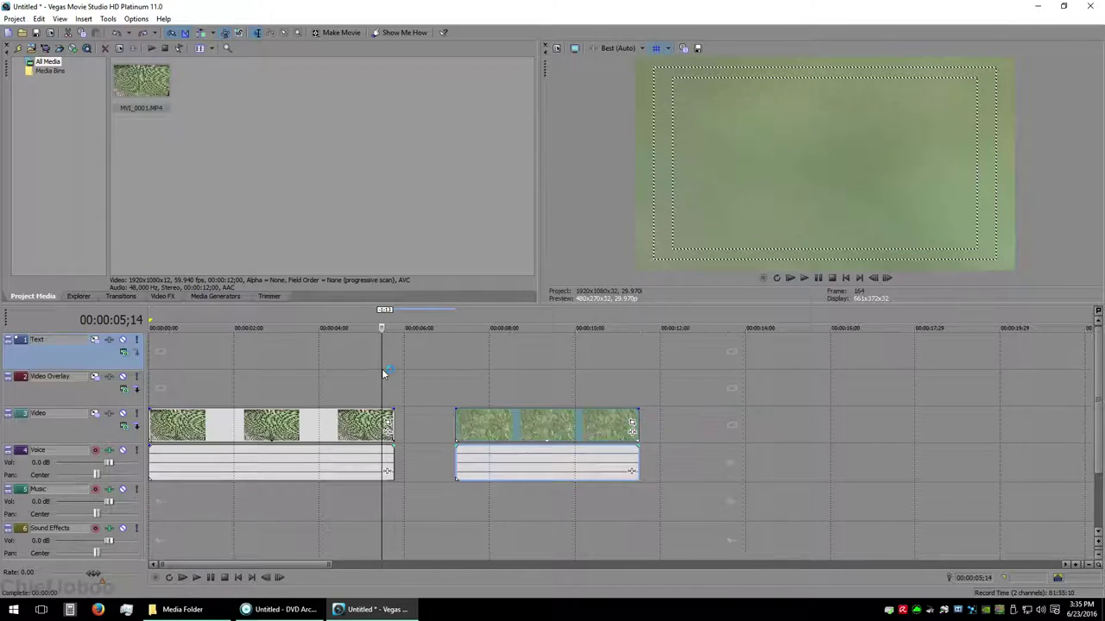
{"action": "left_click", "coordinate": [430, 386]}
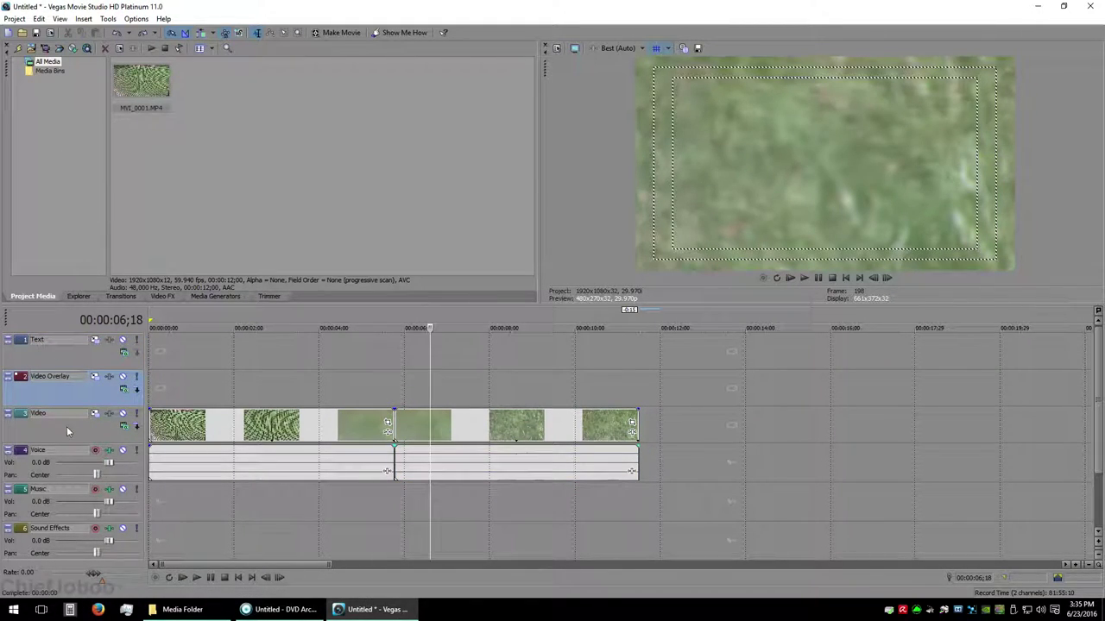
{"action": "left_click", "coordinate": [128, 297]}
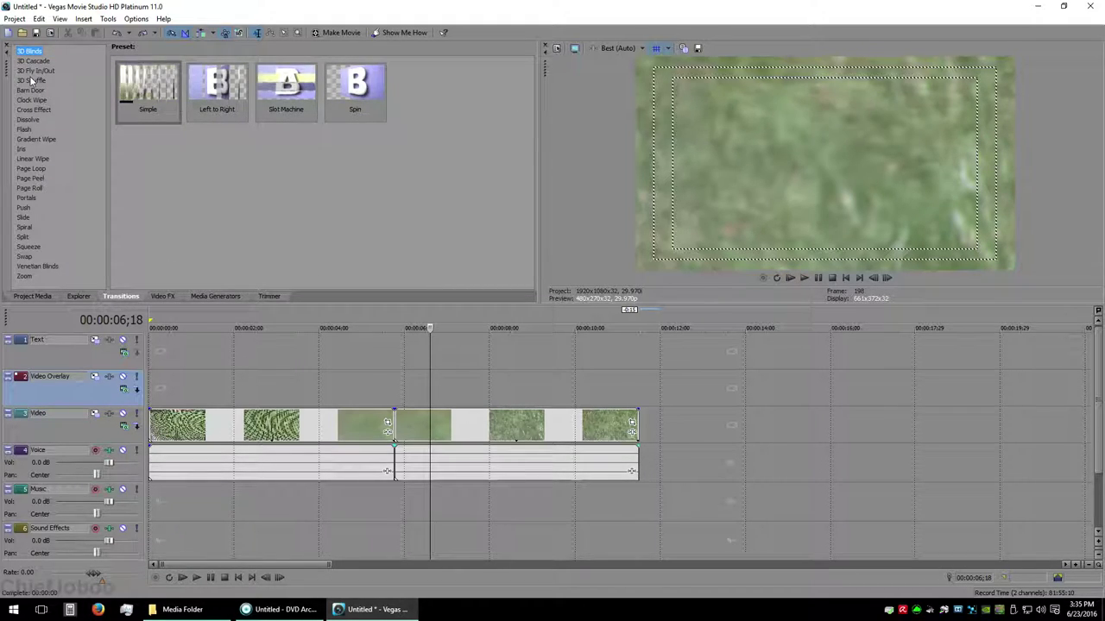
Compare the transition types and drop a Hard Flash preset on the 5-second cut
{"action": "key", "text": "Down"}
{"action": "key", "text": "Down"}
{"action": "key", "text": "Down"}
{"action": "key", "text": "Down"}
{"action": "key", "text": "Down"}
{"action": "key", "text": "Down"}
{"action": "key", "text": "Down"}
{"action": "key", "text": "Down"}
{"action": "key", "text": "Down"}
{"action": "key", "text": "Down"}
{"action": "key", "text": "Down"}
{"action": "key", "text": "Down"}
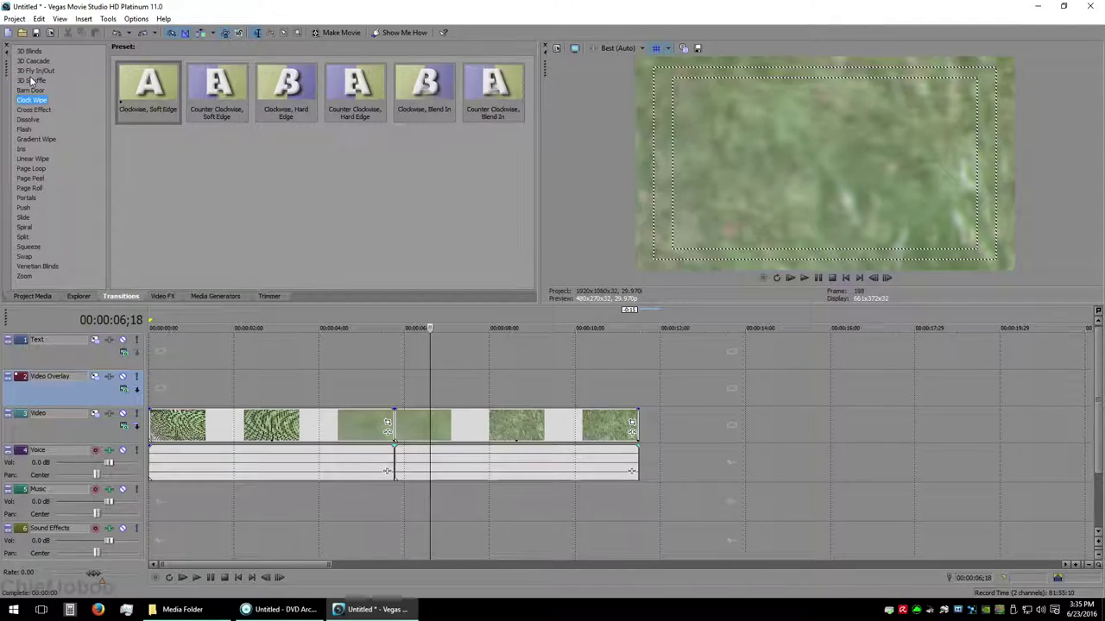
{"action": "key", "text": "Down"}
{"action": "key", "text": "Down"}
{"action": "key", "text": "Down"}
{"action": "key", "text": "Down"}
{"action": "key", "text": "Down"}
{"action": "key", "text": "Down"}
{"action": "key", "text": "Down"}
{"action": "key", "text": "Down"}
{"action": "key", "text": "Down"}
{"action": "key", "text": "Down"}
{"action": "key", "text": "Down"}
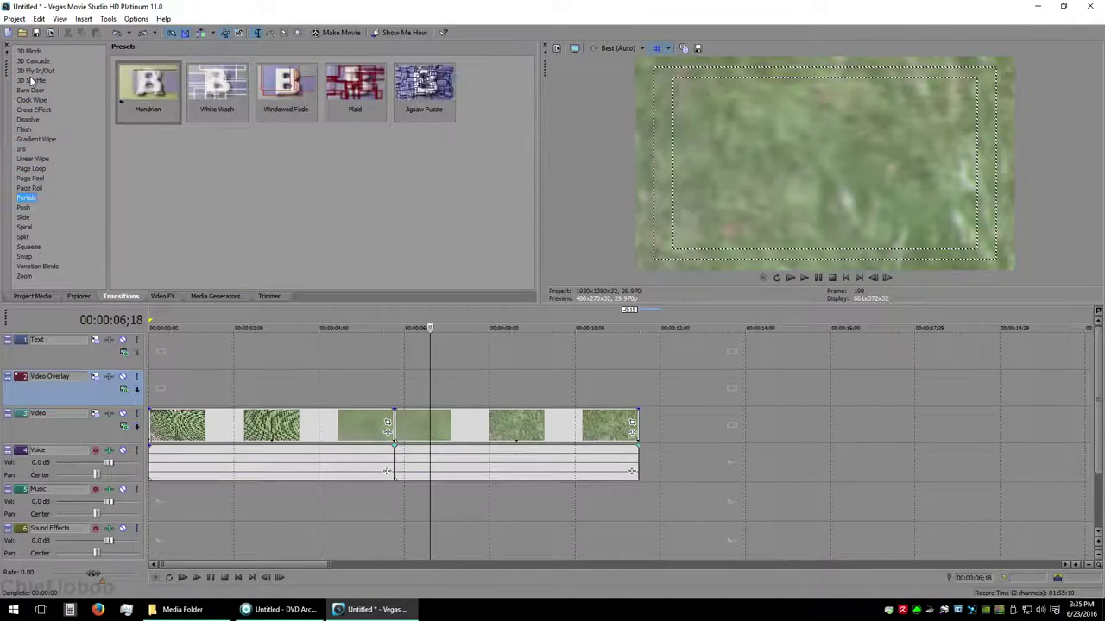
{"action": "left_click", "coordinate": [26, 128]}
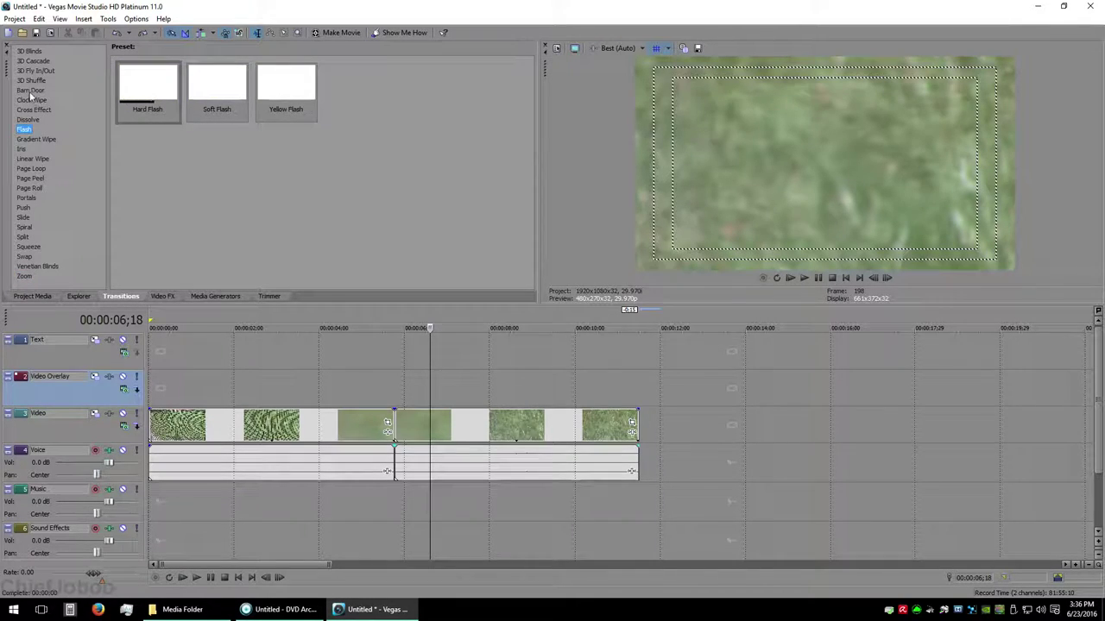
{"action": "left_click", "coordinate": [30, 100]}
{"action": "left_click", "coordinate": [31, 81]}
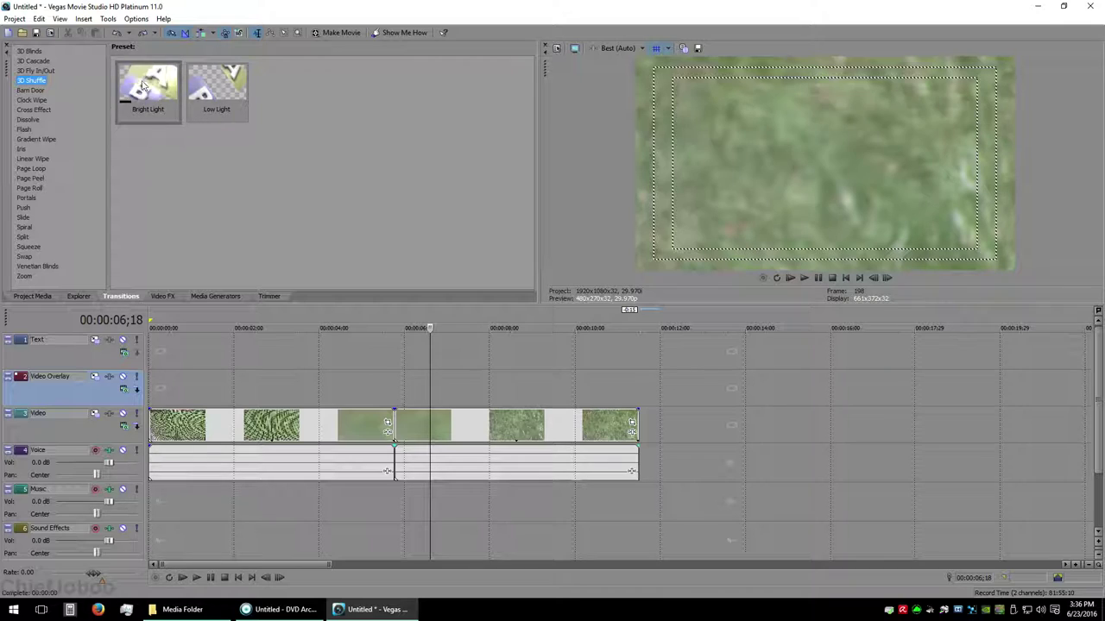
{"action": "left_click", "coordinate": [25, 129]}
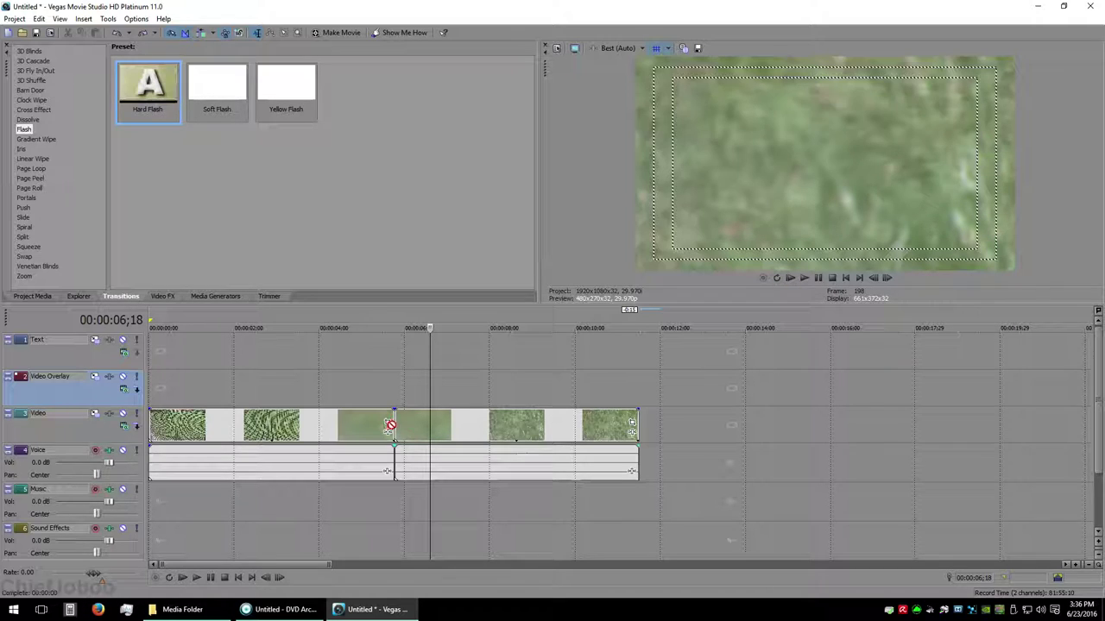
{"action": "left_click_drag", "start_coordinate": [394, 422], "coordinate": [394, 422]}
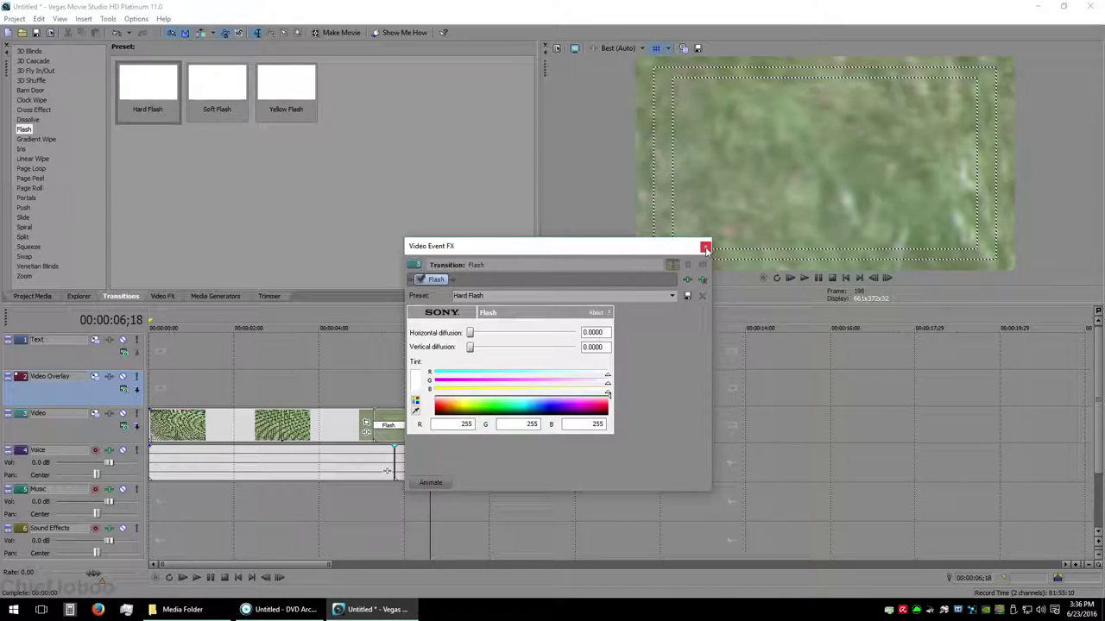
{"action": "left_click", "coordinate": [705, 247]}
Lengthen the Flash transition by dragging its edge to the right
{"action": "scroll", "coordinate": [389, 458], "scroll_direction": "up", "scroll_amount": 6}
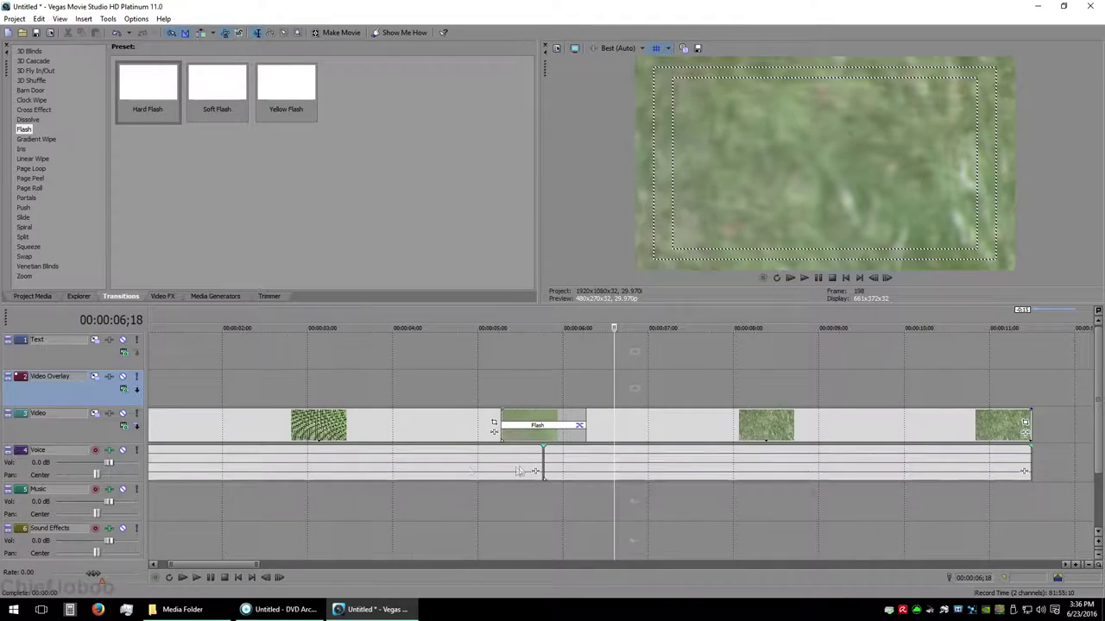
{"action": "scroll", "coordinate": [328, 466], "scroll_direction": "down", "scroll_amount": 1}
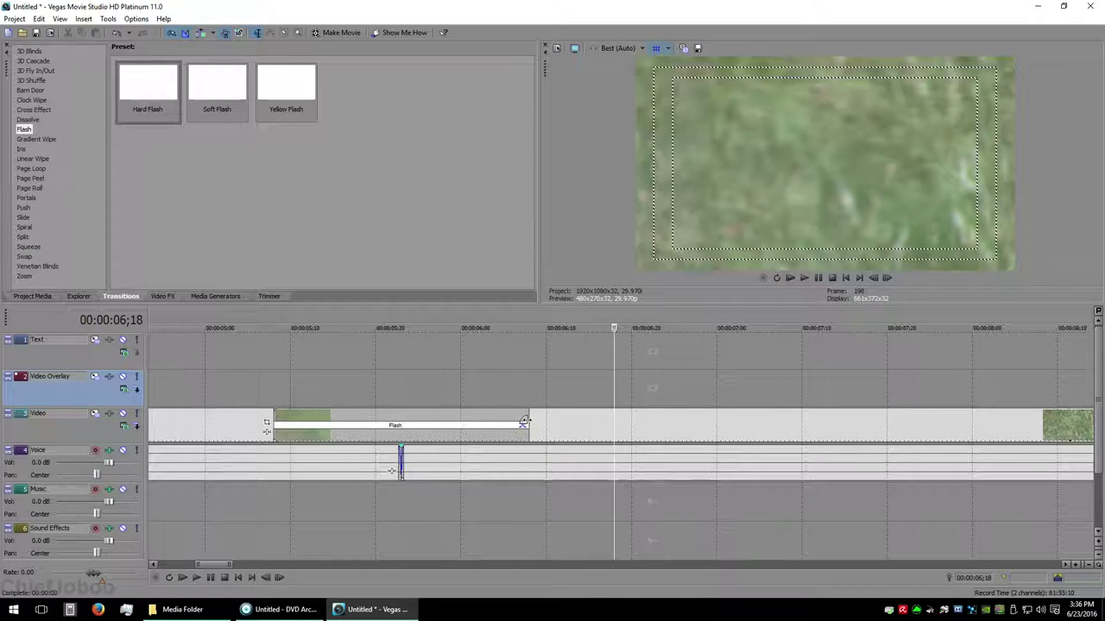
{"action": "left_click_drag", "start_coordinate": [530, 424], "coordinate": [624, 425]}
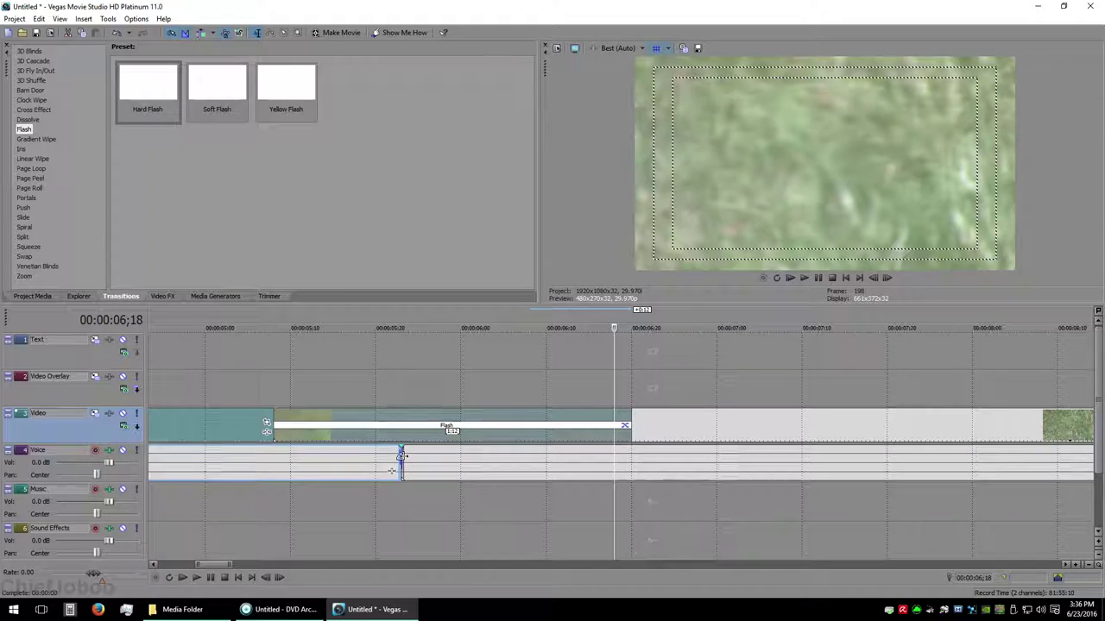
Fade the Voice audio out before the cut and back in after it, forming a V-shaped dip
{"action": "left_click_drag", "start_coordinate": [401, 448], "coordinate": [626, 451]}
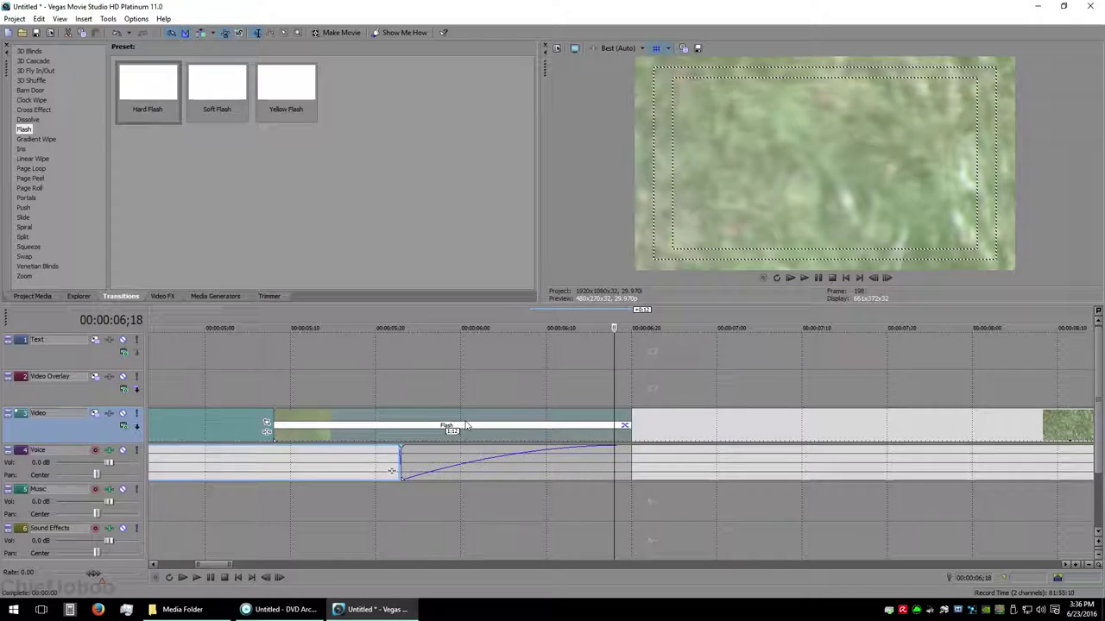
{"action": "scroll", "coordinate": [374, 460], "scroll_direction": "up", "scroll_amount": 4}
{"action": "scroll", "coordinate": [374, 460], "scroll_direction": "down", "scroll_amount": 2}
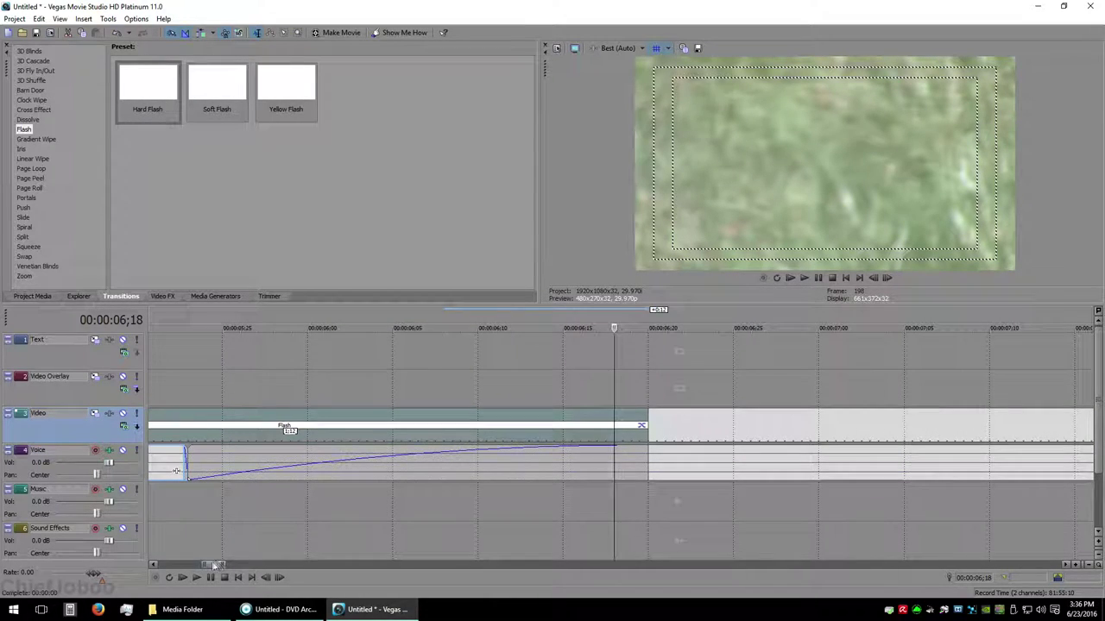
{"action": "left_click_drag", "start_coordinate": [210, 563], "coordinate": [204, 562]}
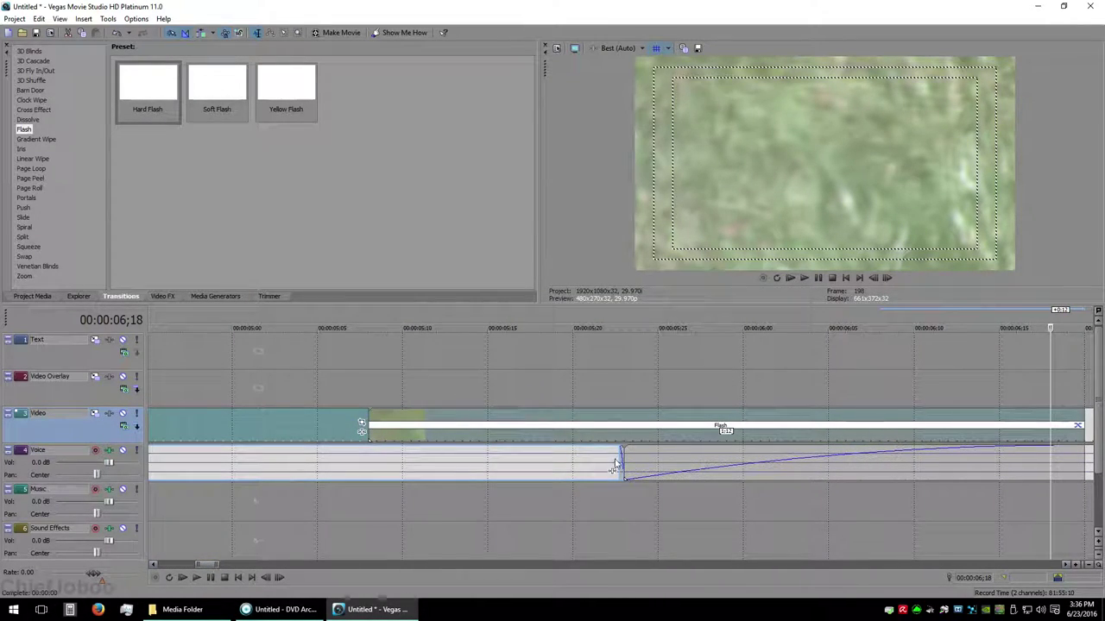
{"action": "left_click_drag", "start_coordinate": [618, 457], "coordinate": [369, 446]}
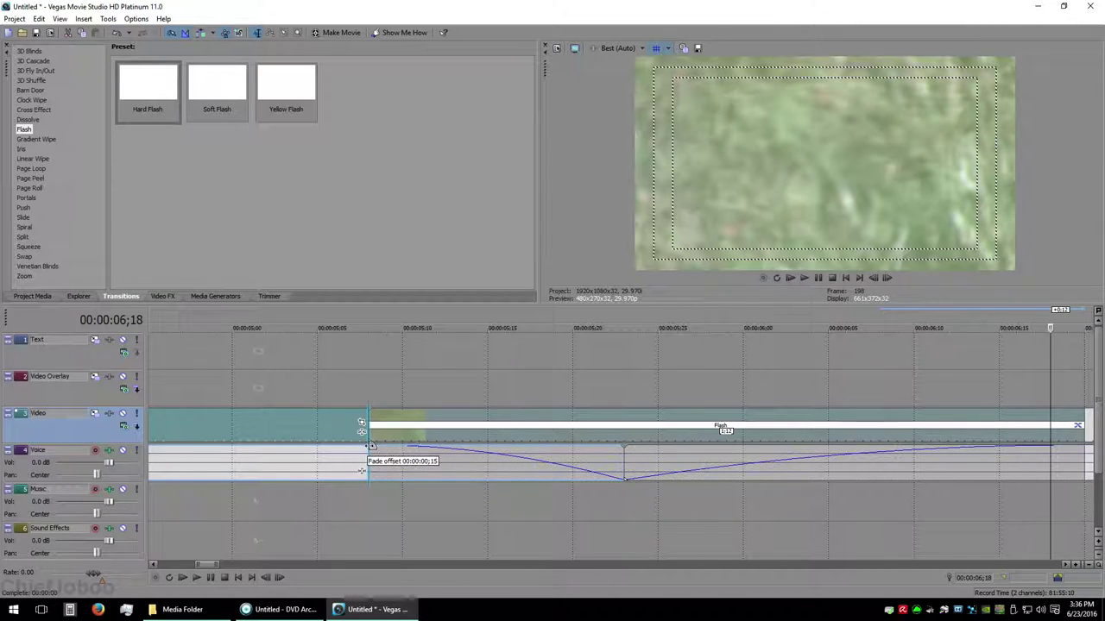
{"action": "scroll", "coordinate": [362, 455], "scroll_direction": "down", "scroll_amount": 3}
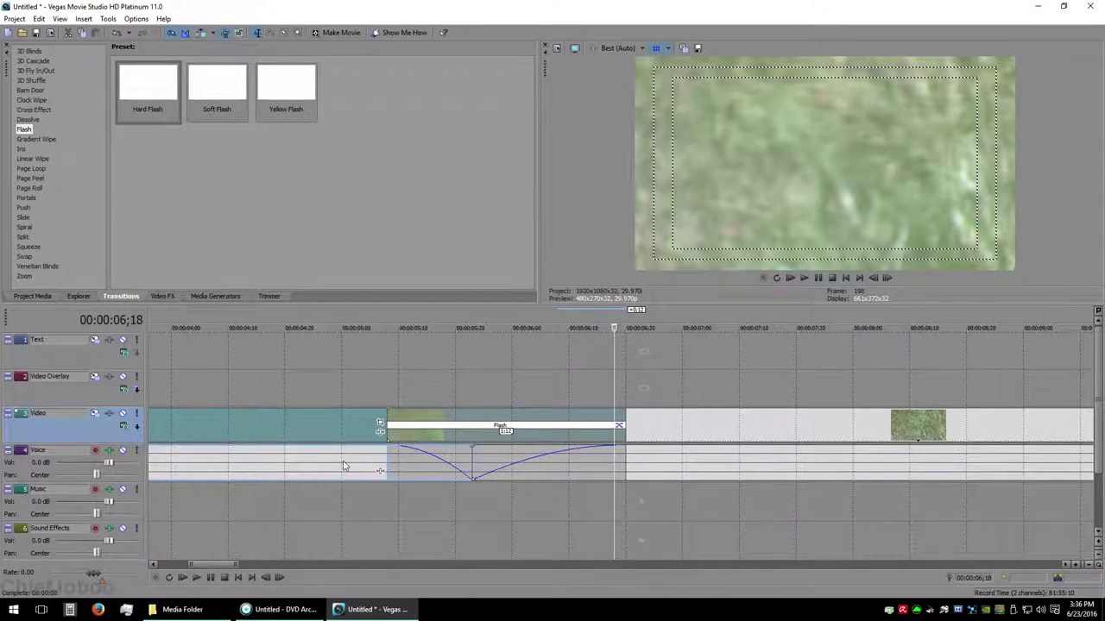
{"action": "scroll", "coordinate": [344, 466], "scroll_direction": "down", "scroll_amount": 3}
{"action": "left_click", "coordinate": [473, 384]}
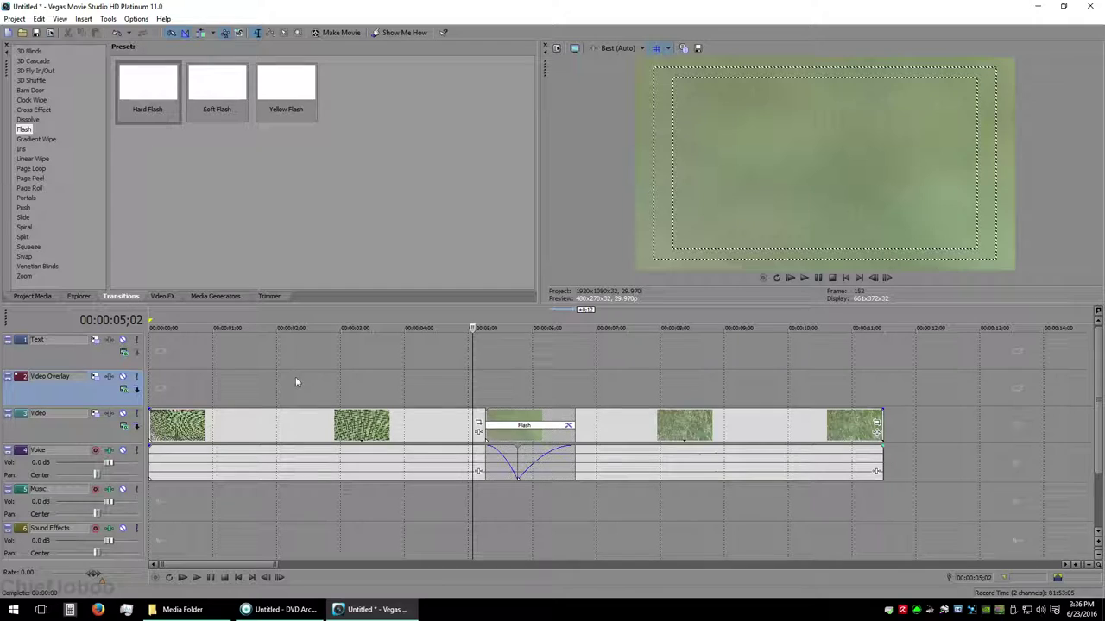
{"action": "left_click", "coordinate": [267, 378]}
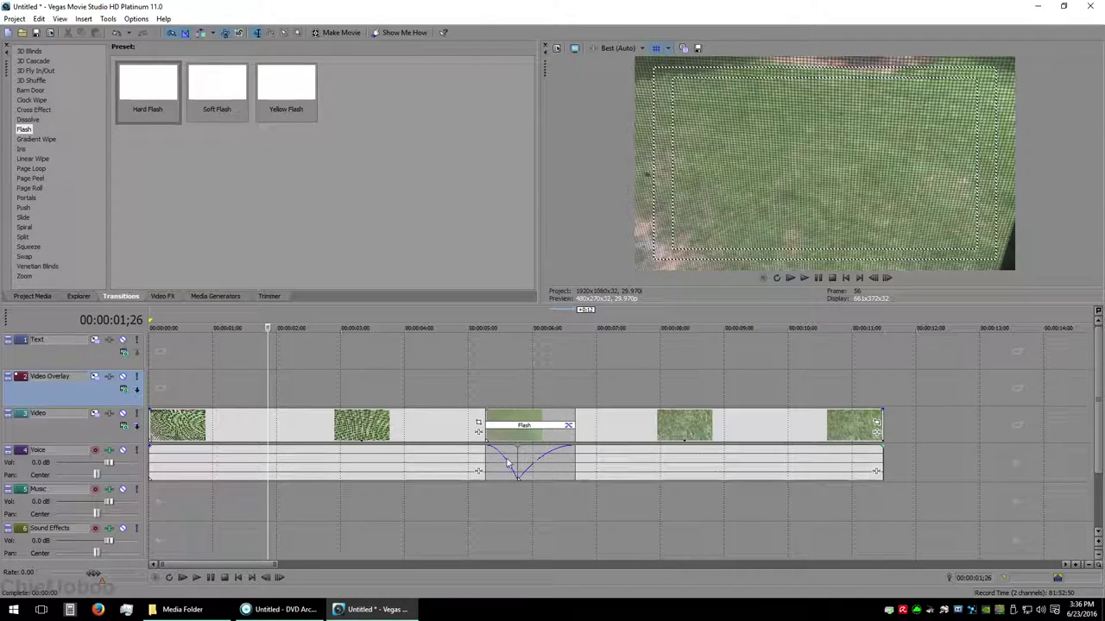
{"action": "key", "text": "space"}
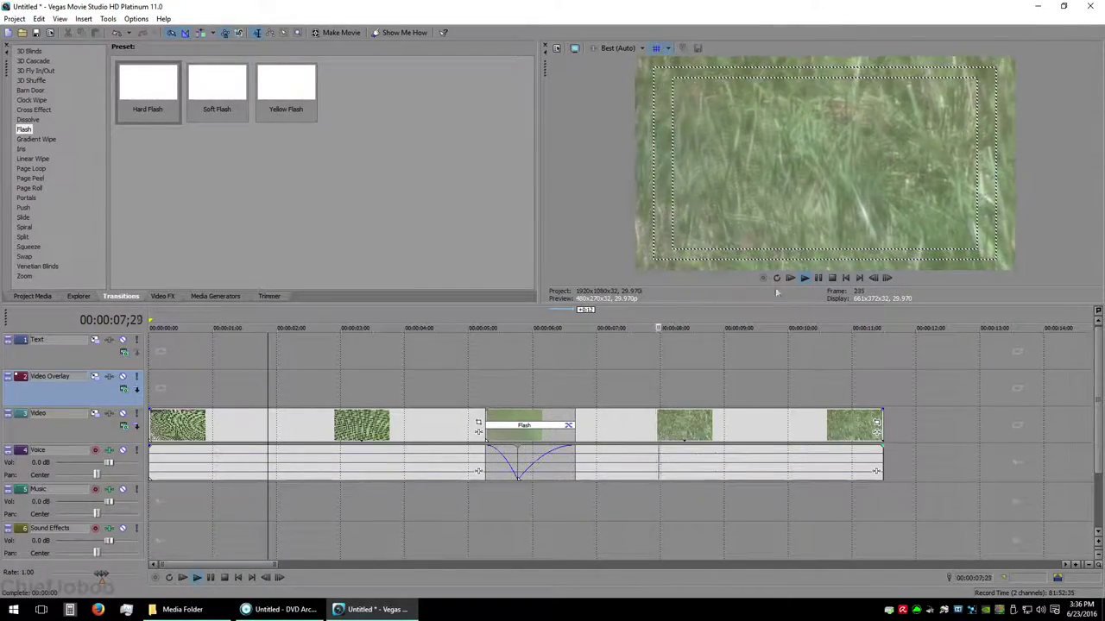
{"action": "key", "text": "space"}
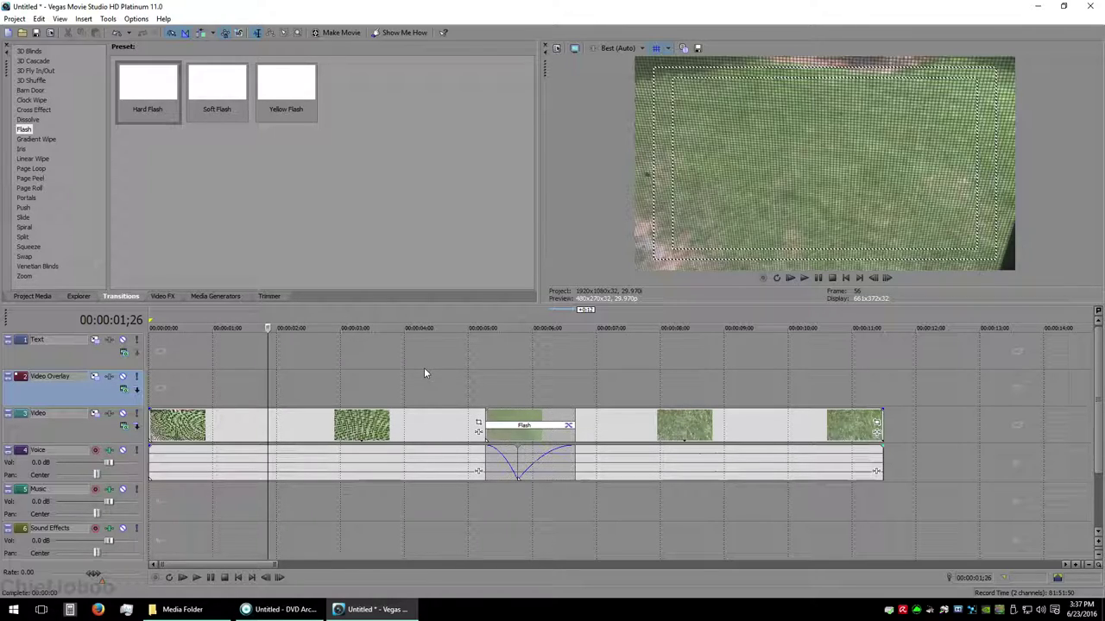
{"action": "left_click", "coordinate": [84, 351]}
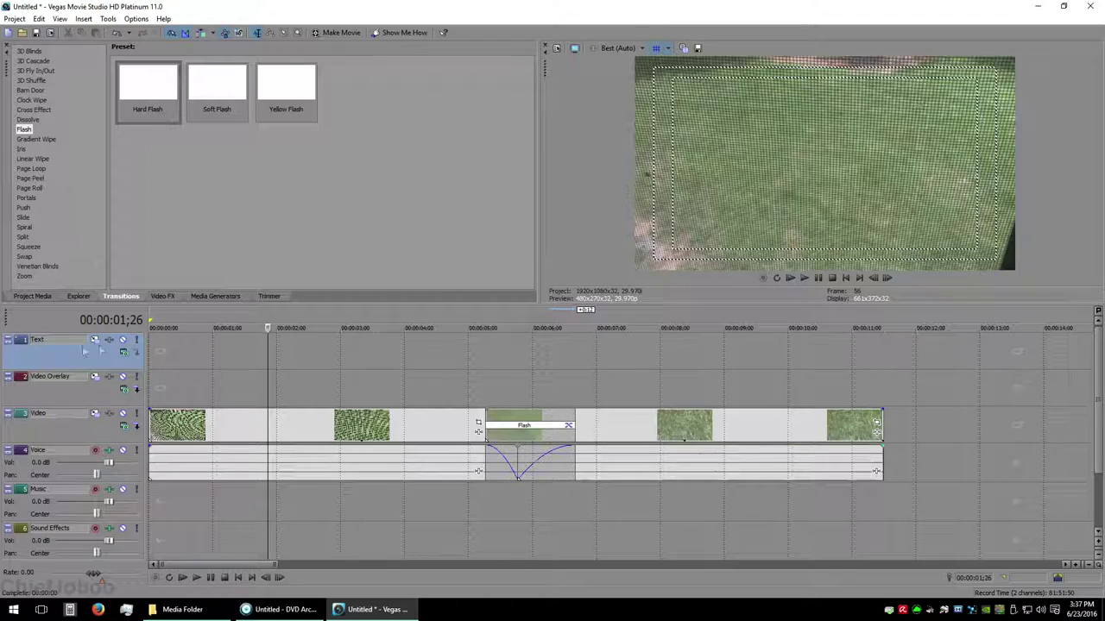
{"action": "left_click", "coordinate": [215, 296]}
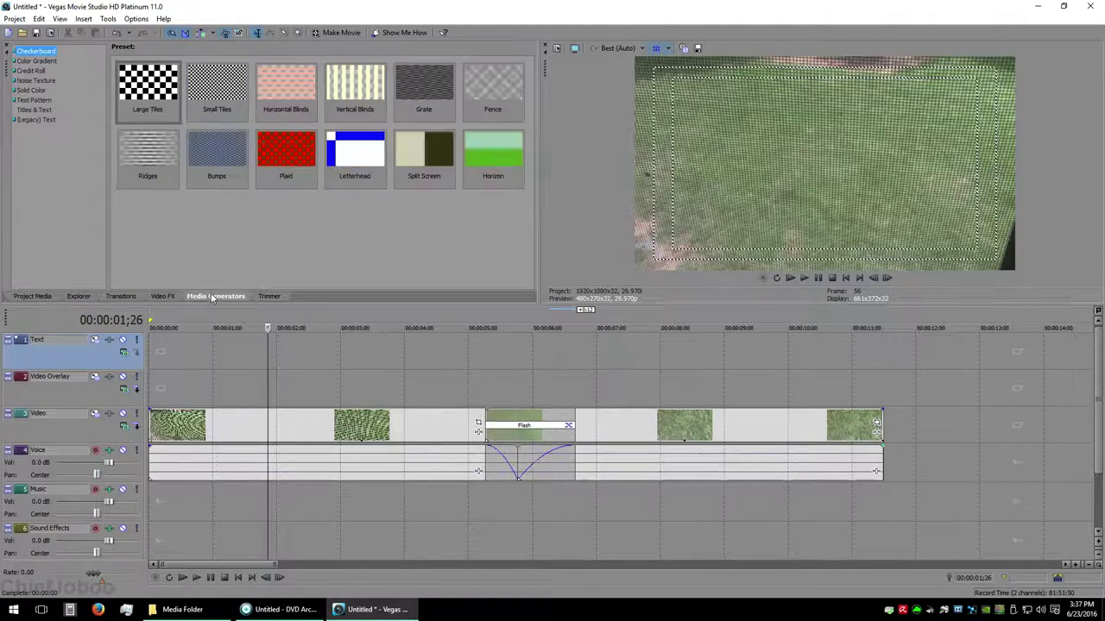
Put a (Legacy) Text Default Text title on the Text track and set its Sample Text to 12
{"action": "left_click", "coordinate": [42, 122]}
{"action": "left_click_drag", "start_coordinate": [148, 91], "coordinate": [157, 343]}
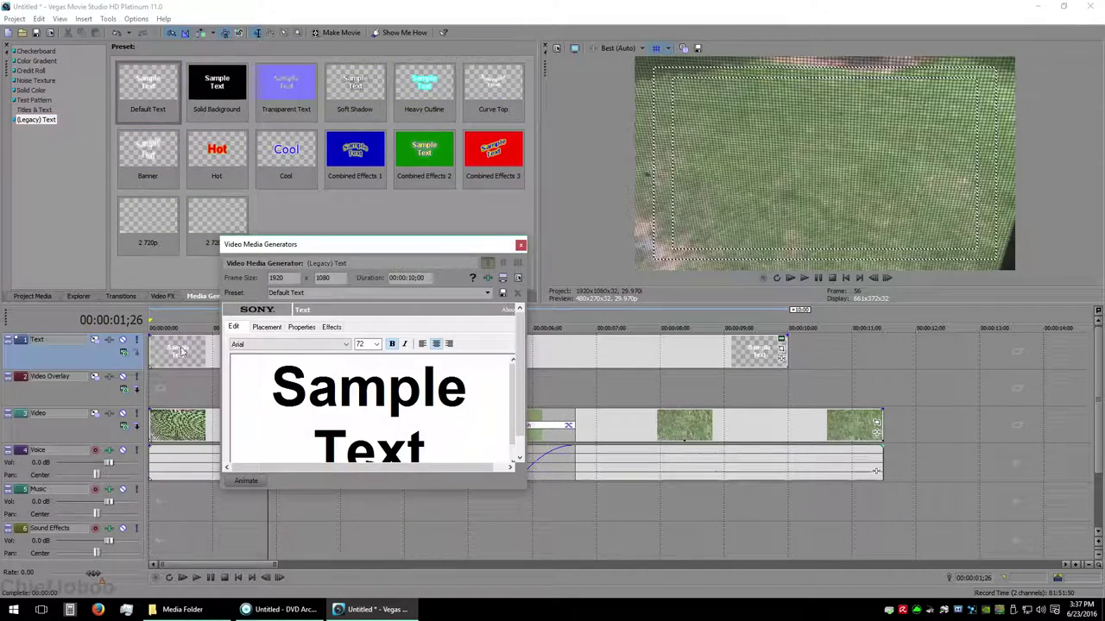
{"action": "left_click_drag", "start_coordinate": [446, 439], "coordinate": [253, 332]}
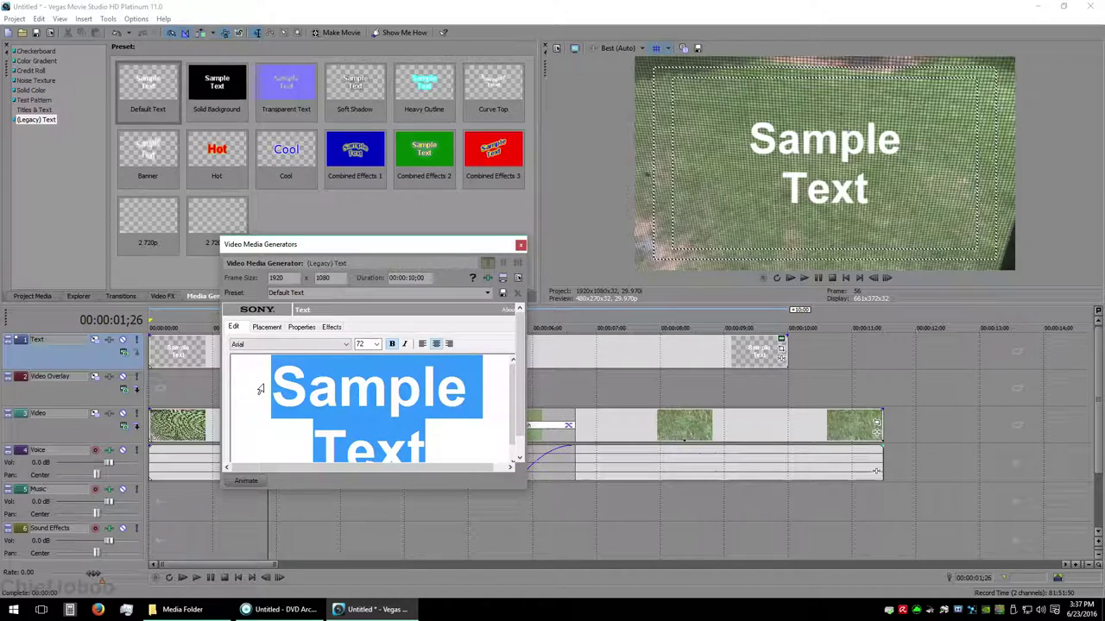
{"action": "left_click", "coordinate": [377, 343]}
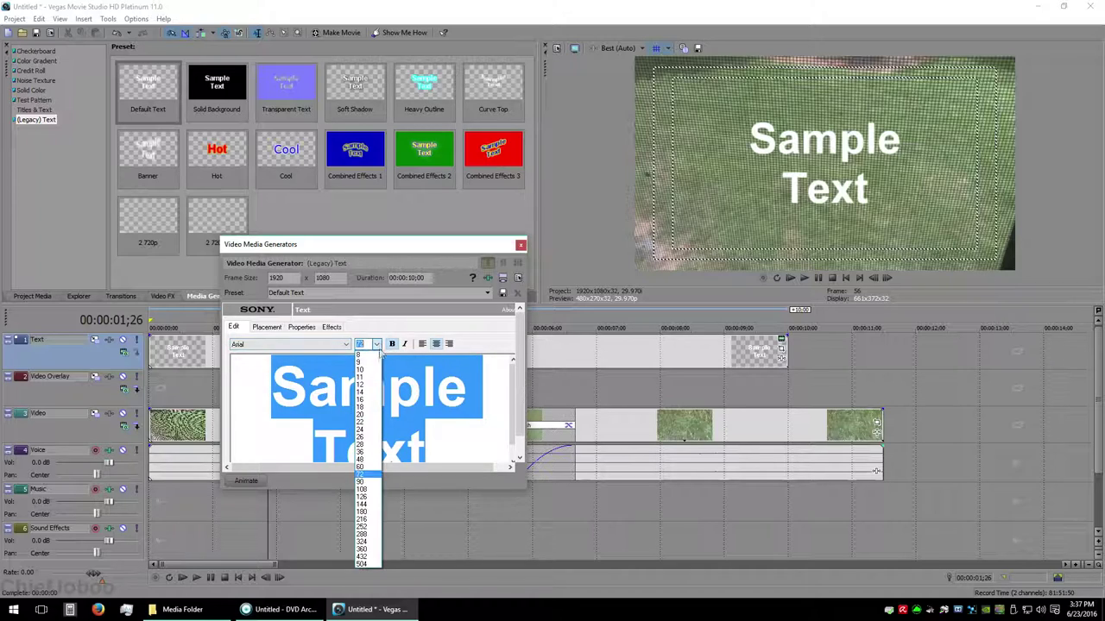
{"action": "left_click", "coordinate": [369, 409]}
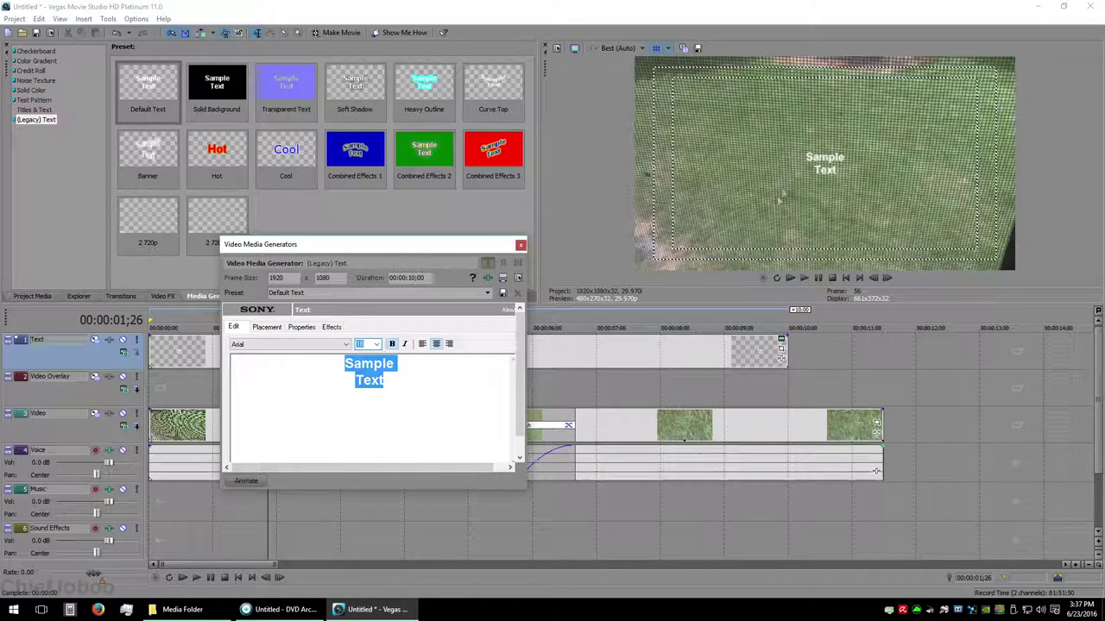
Set the title's Safe Zone to (none) and its placement to Bottom Right
{"action": "left_click", "coordinate": [267, 327]}
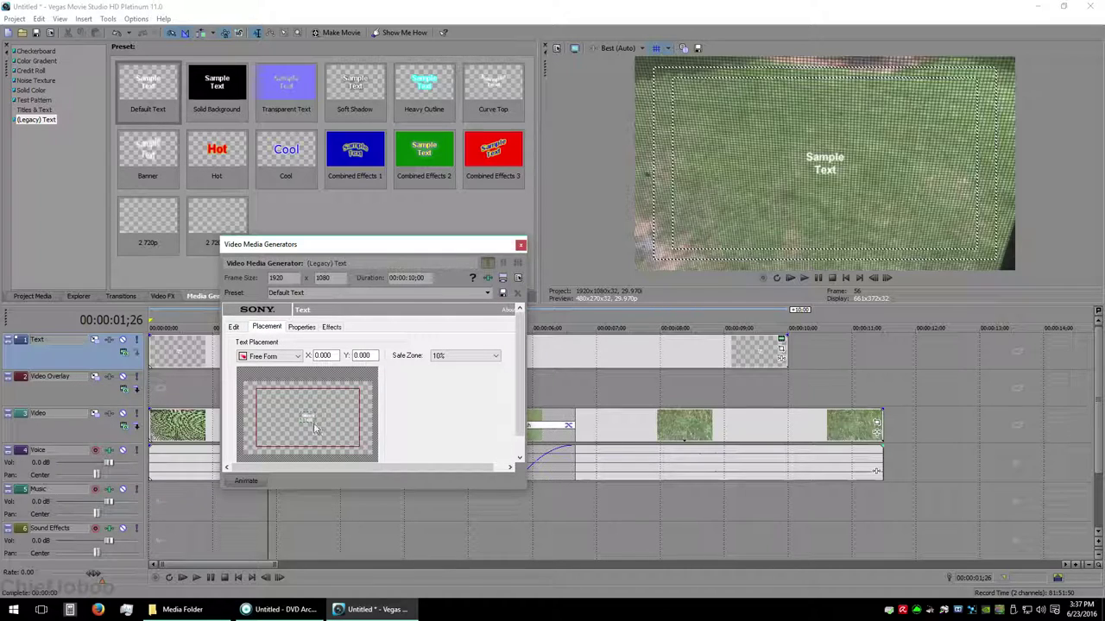
{"action": "mouse_move", "coordinate": [315, 429]}
{"action": "left_mouse_down"}
{"action": "mouse_move", "coordinate": [340, 405]}
{"action": "mouse_move", "coordinate": [332, 432]}
{"action": "mouse_move", "coordinate": [275, 410]}
{"action": "mouse_move", "coordinate": [298, 421]}
{"action": "left_mouse_up"}
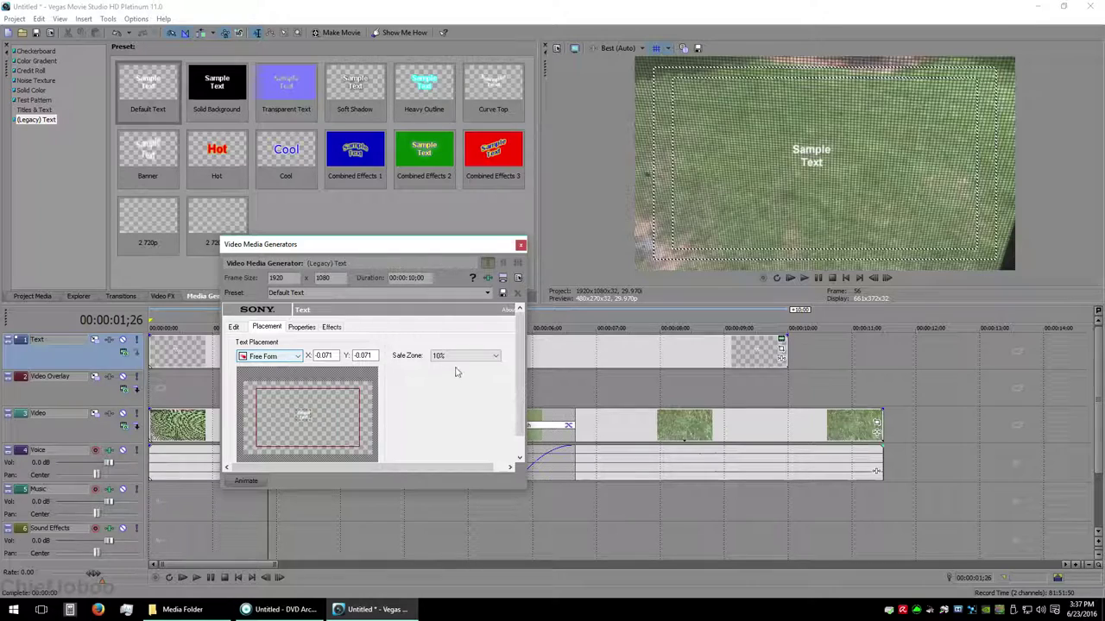
{"action": "left_click", "coordinate": [457, 356]}
{"action": "left_click", "coordinate": [448, 367]}
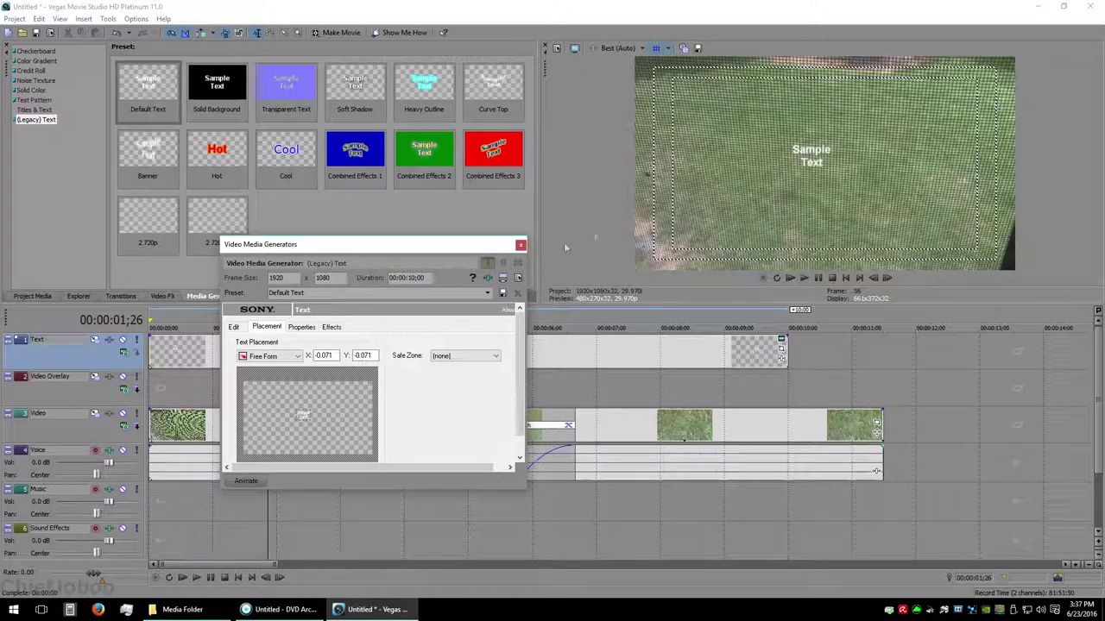
{"action": "left_click", "coordinate": [290, 358]}
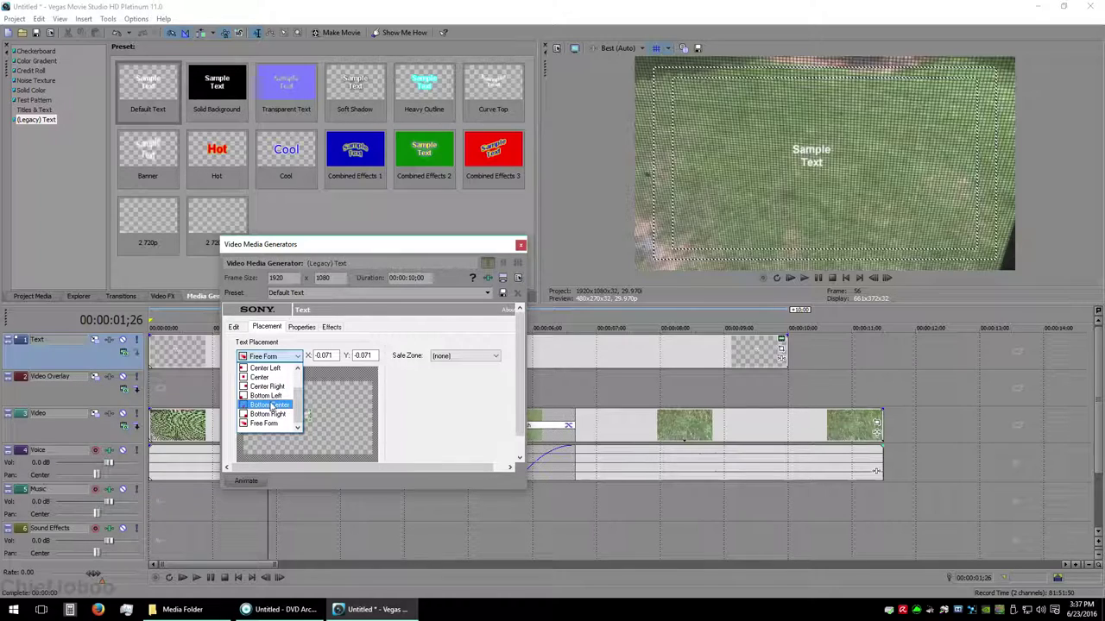
{"action": "left_click", "coordinate": [271, 396]}
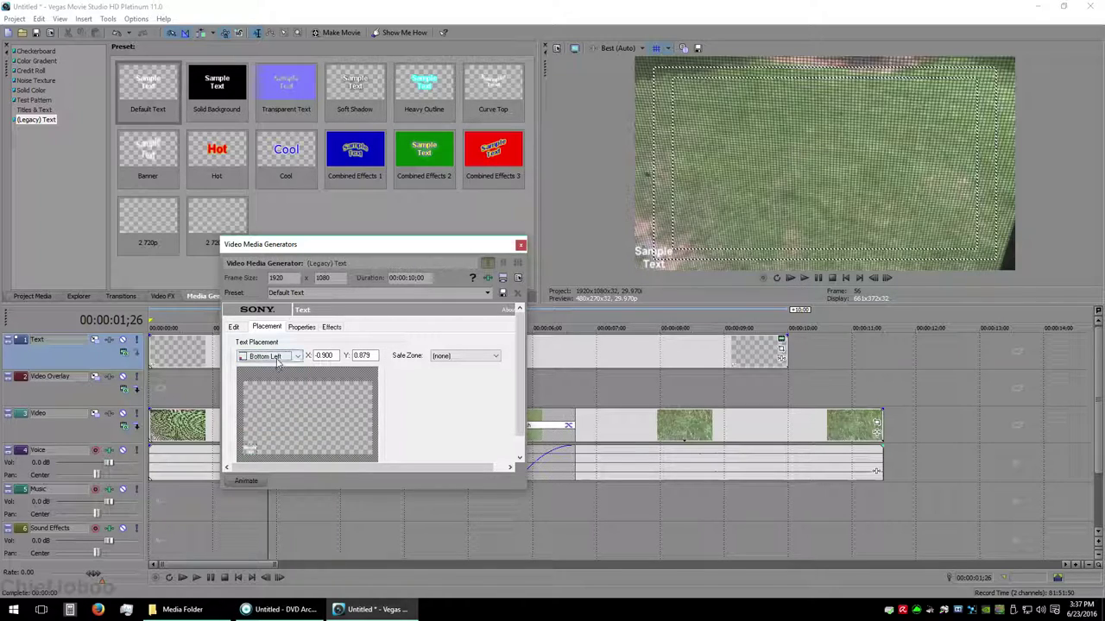
{"action": "left_click", "coordinate": [290, 357]}
{"action": "left_click", "coordinate": [273, 389]}
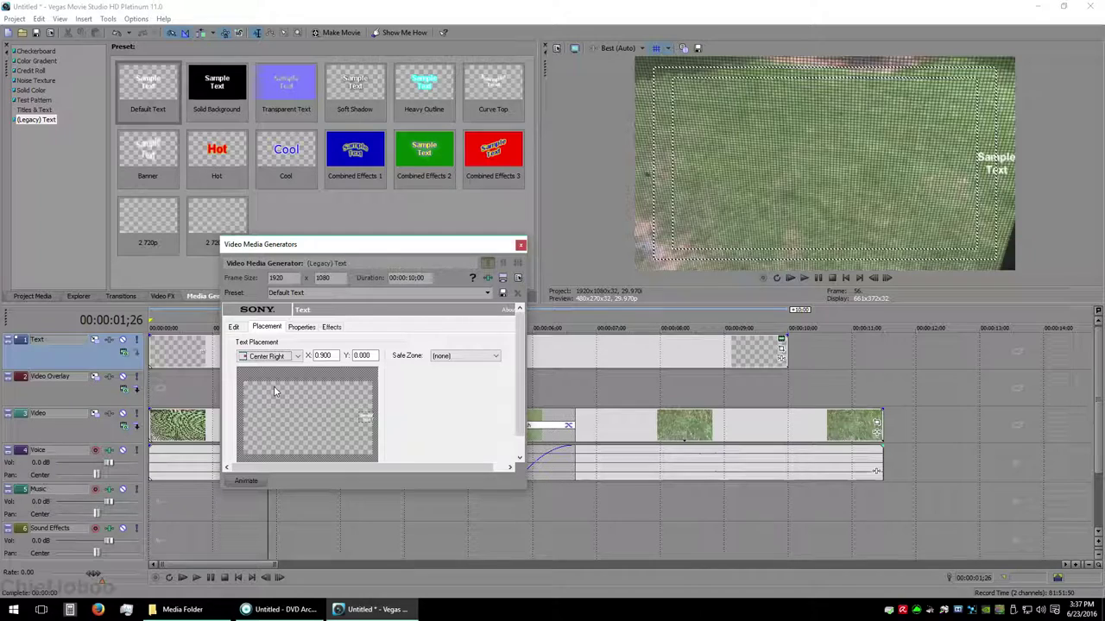
{"action": "left_click", "coordinate": [290, 356]}
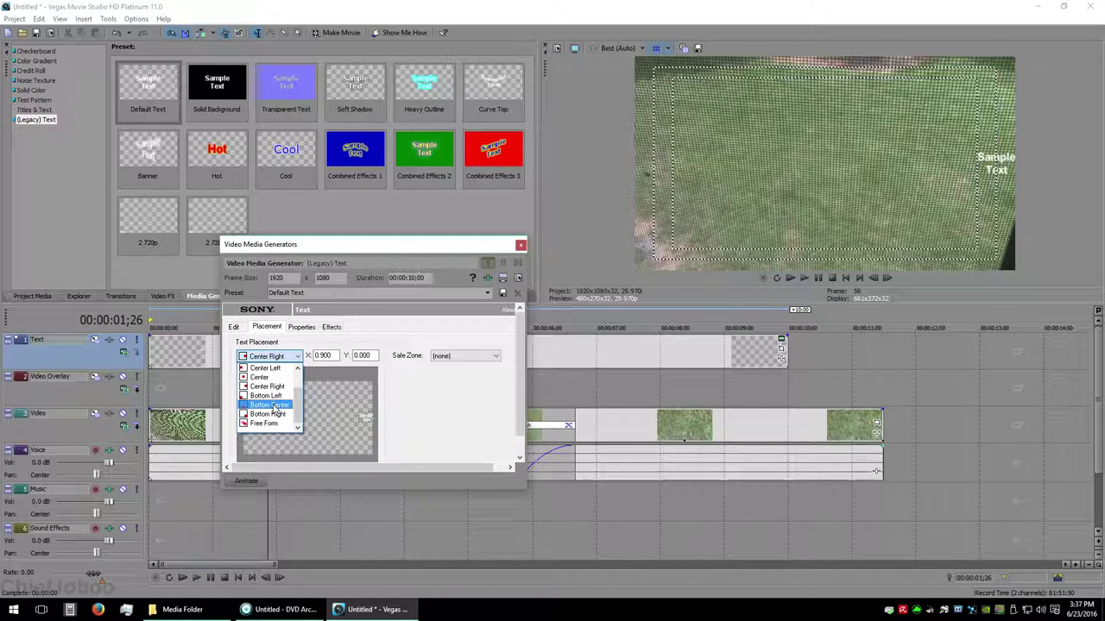
{"action": "left_click", "coordinate": [271, 416]}
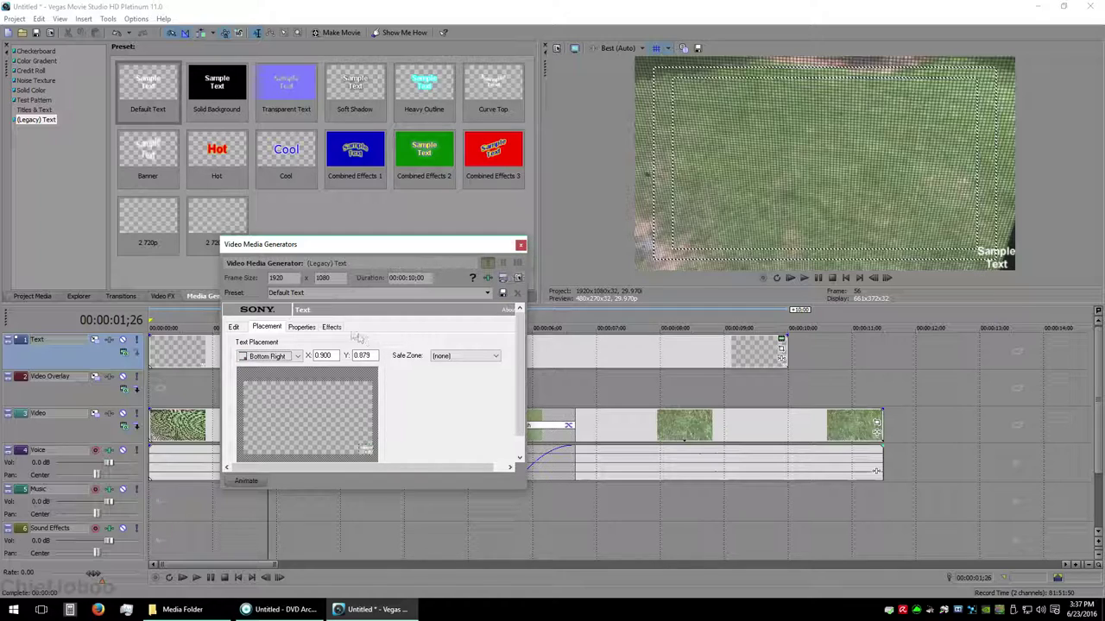
Replace the title's wording with 'Test' and close the text generator
{"action": "left_click", "coordinate": [233, 327]}
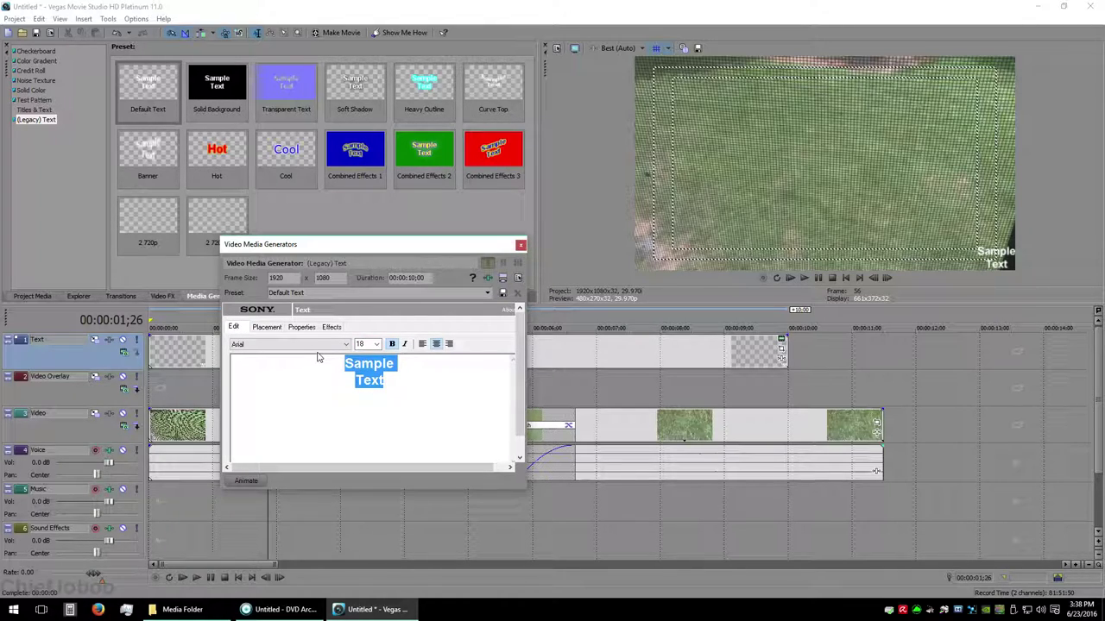
{"action": "type", "text": "Test"}
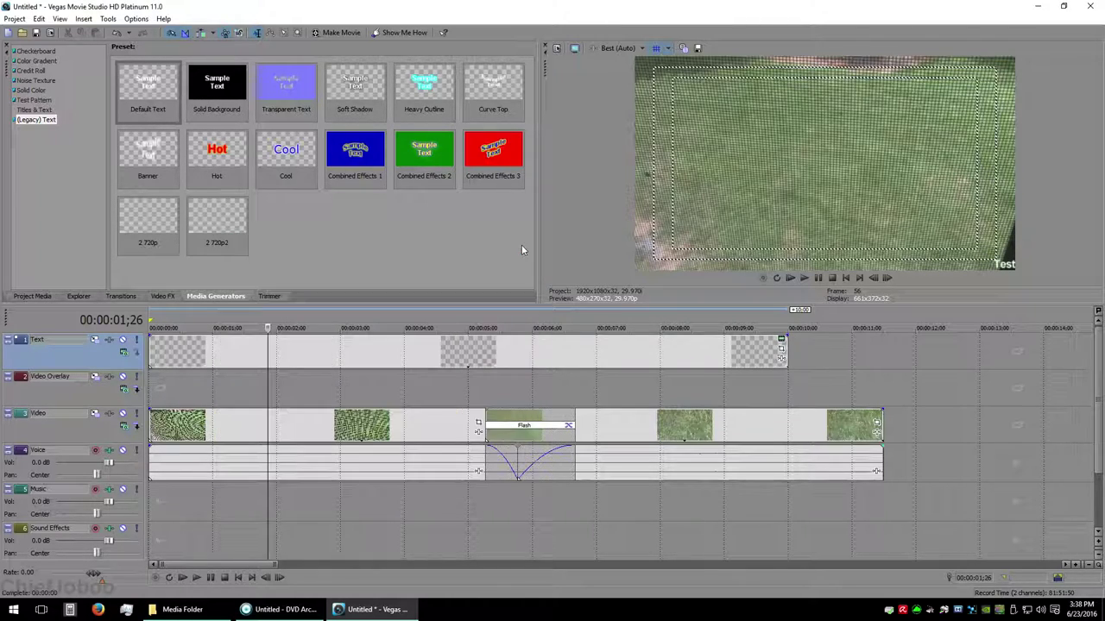
{"action": "left_click", "coordinate": [520, 247]}
Extend the title to the video's end, lower its opacity, and park the playhead at 00:00:02;11
{"action": "left_click_drag", "start_coordinate": [786, 352], "coordinate": [884, 411]}
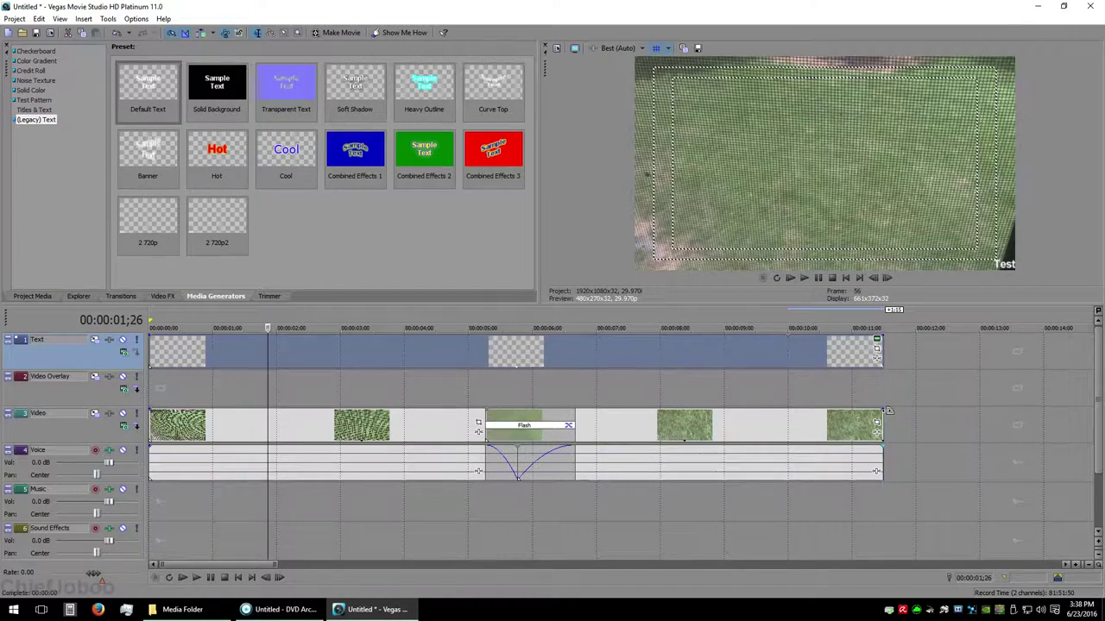
{"action": "left_click_drag", "start_coordinate": [373, 342], "coordinate": [373, 360]}
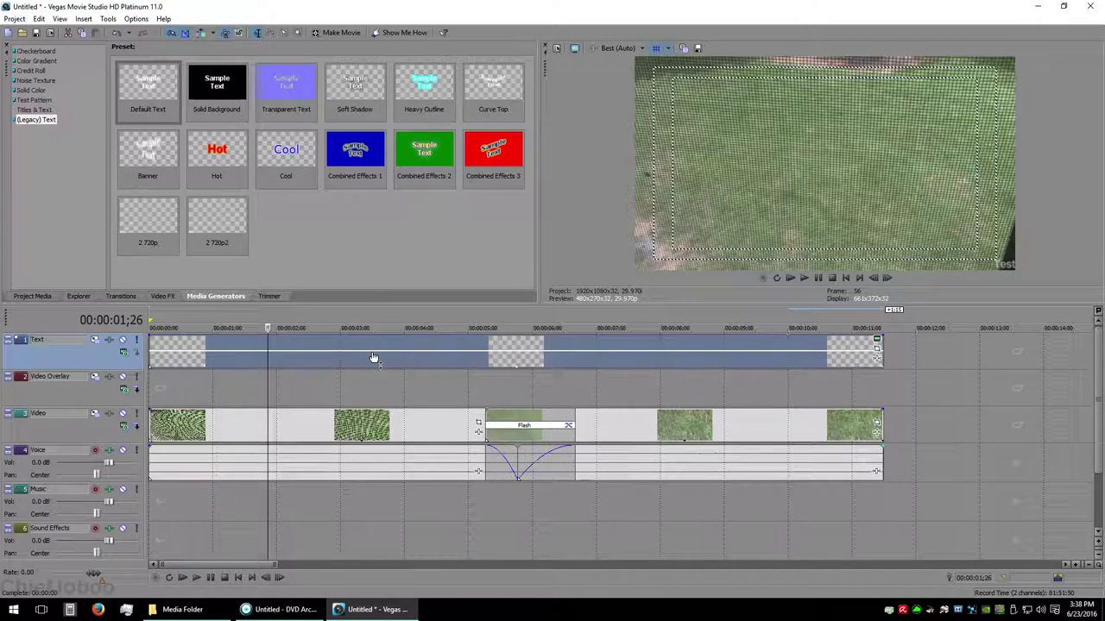
{"action": "left_click", "coordinate": [409, 386]}
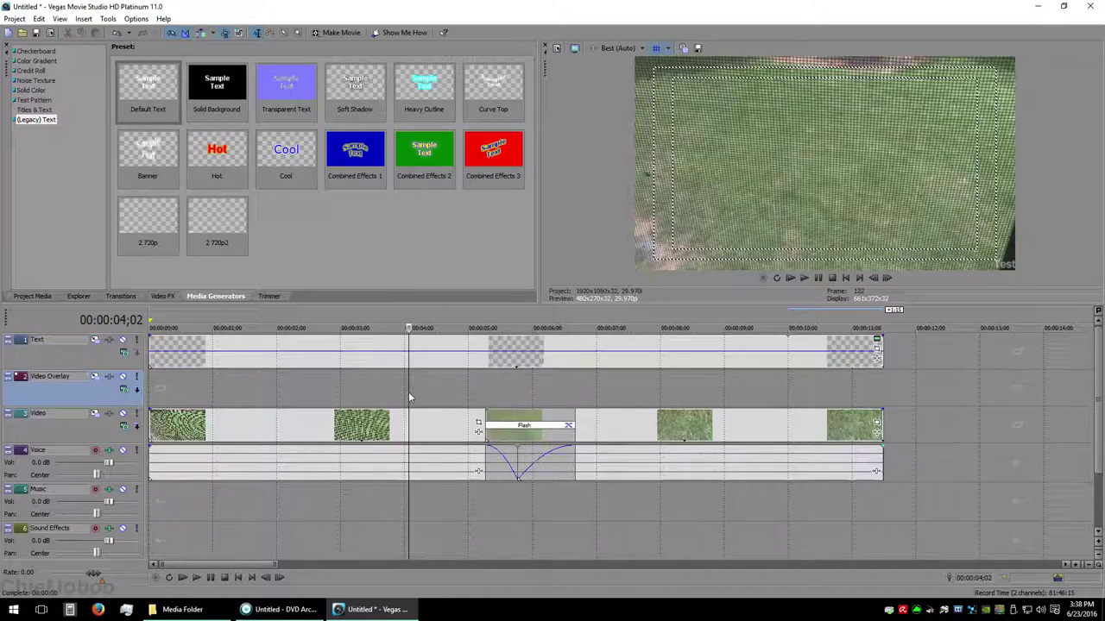
{"action": "left_click", "coordinate": [301, 386]}
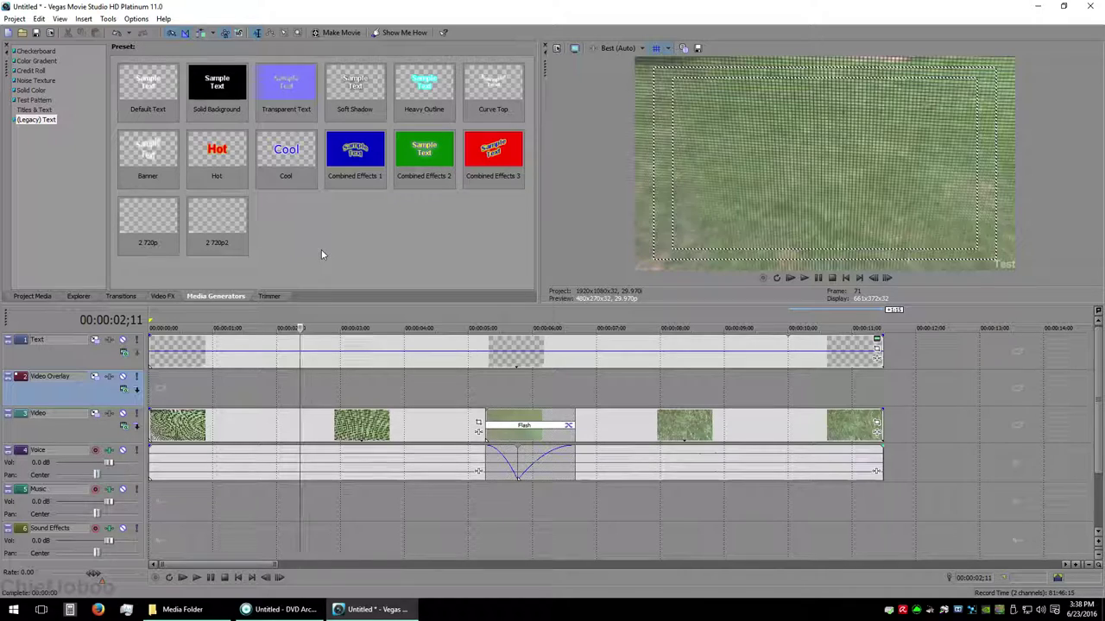
{"action": "left_click", "coordinate": [339, 34]}
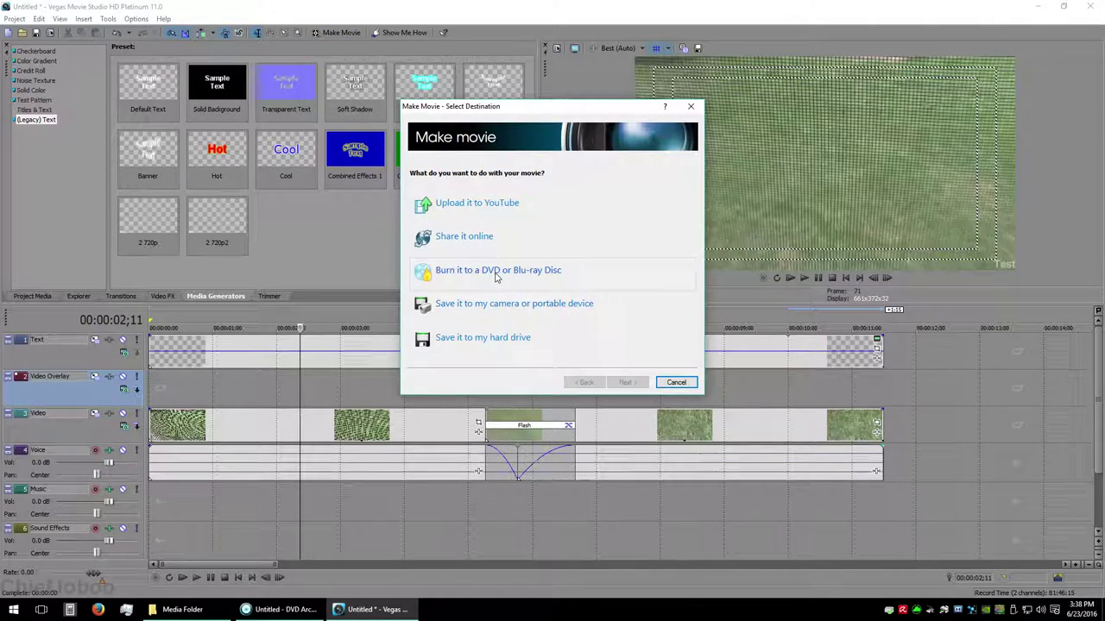
{"action": "left_click", "coordinate": [567, 277]}
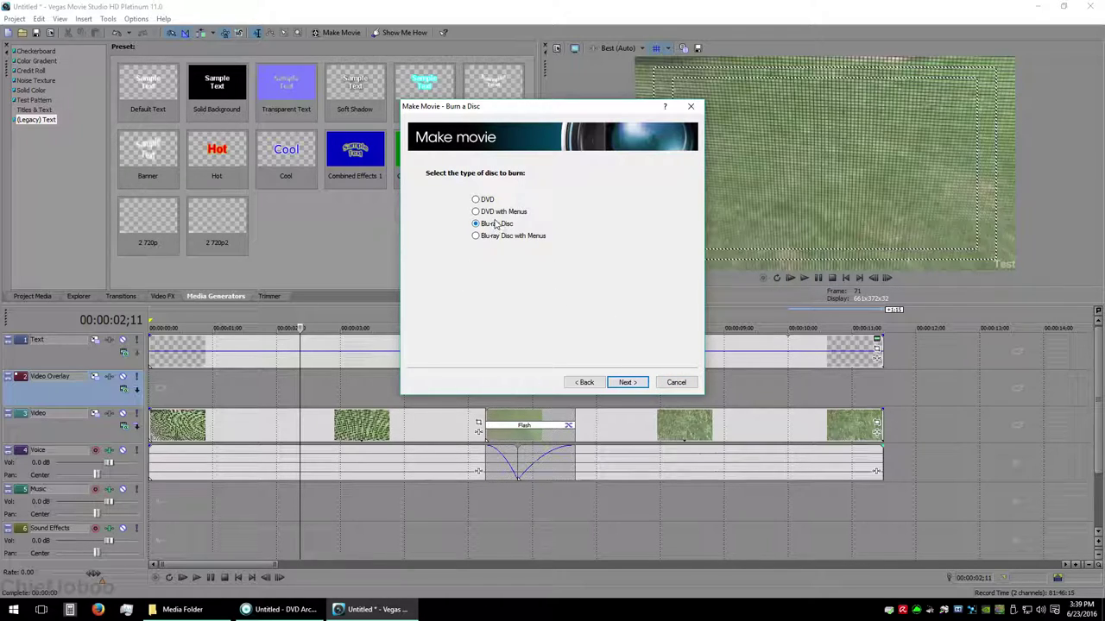
{"action": "left_click", "coordinate": [677, 382]}
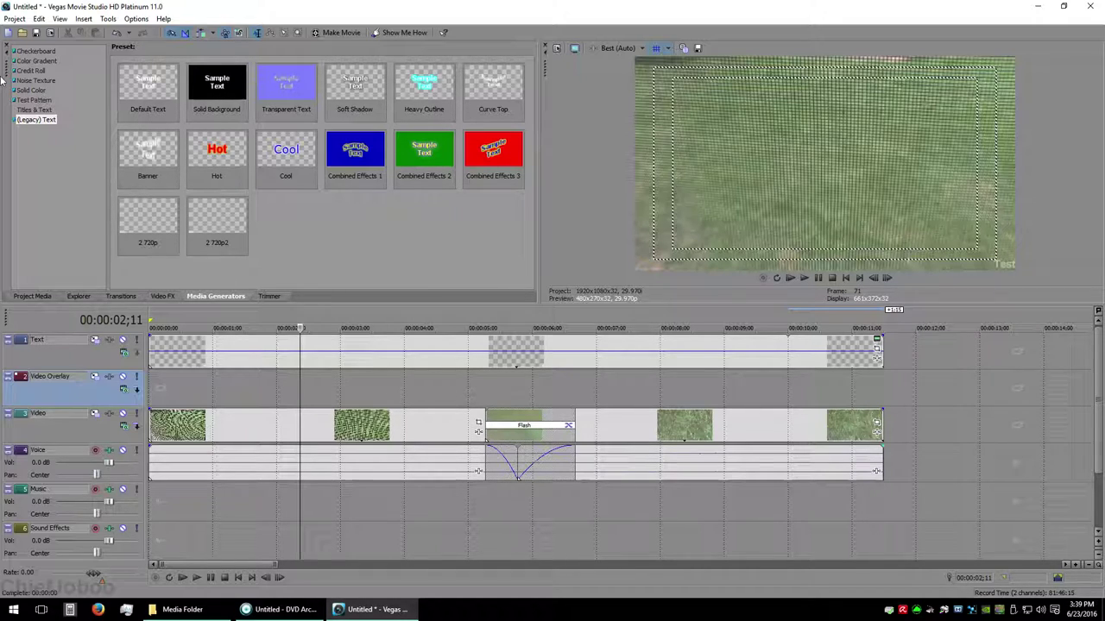
In Render As, pick the Sony AVC/MVC Blu-ray 1920x1080-24p, 16 Mbps video stream template
{"action": "left_click", "coordinate": [15, 18]}
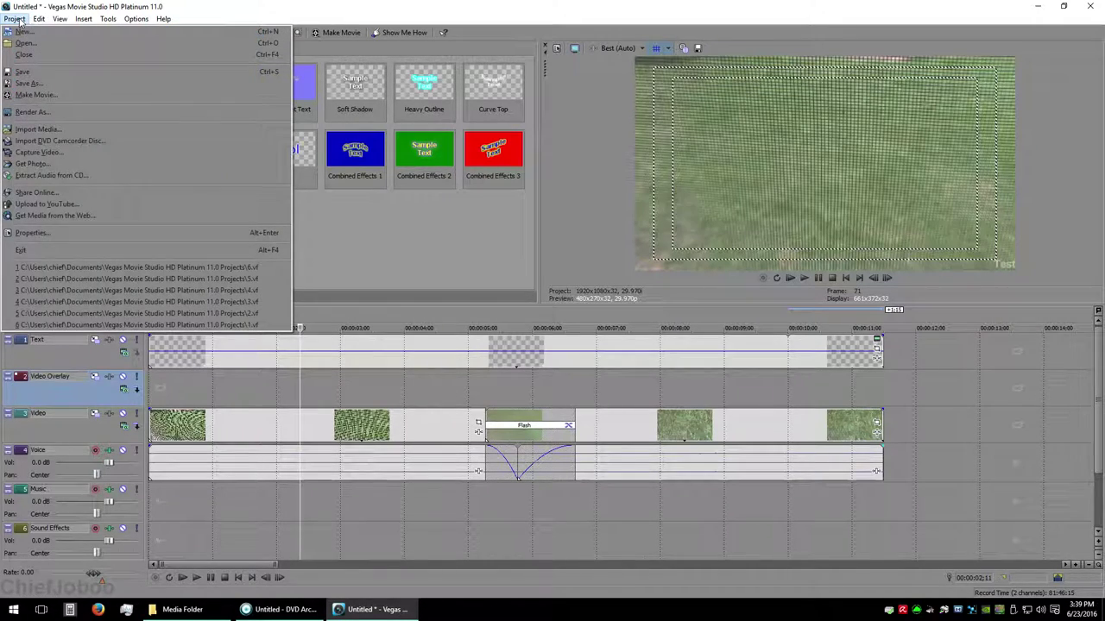
{"action": "left_click", "coordinate": [36, 111]}
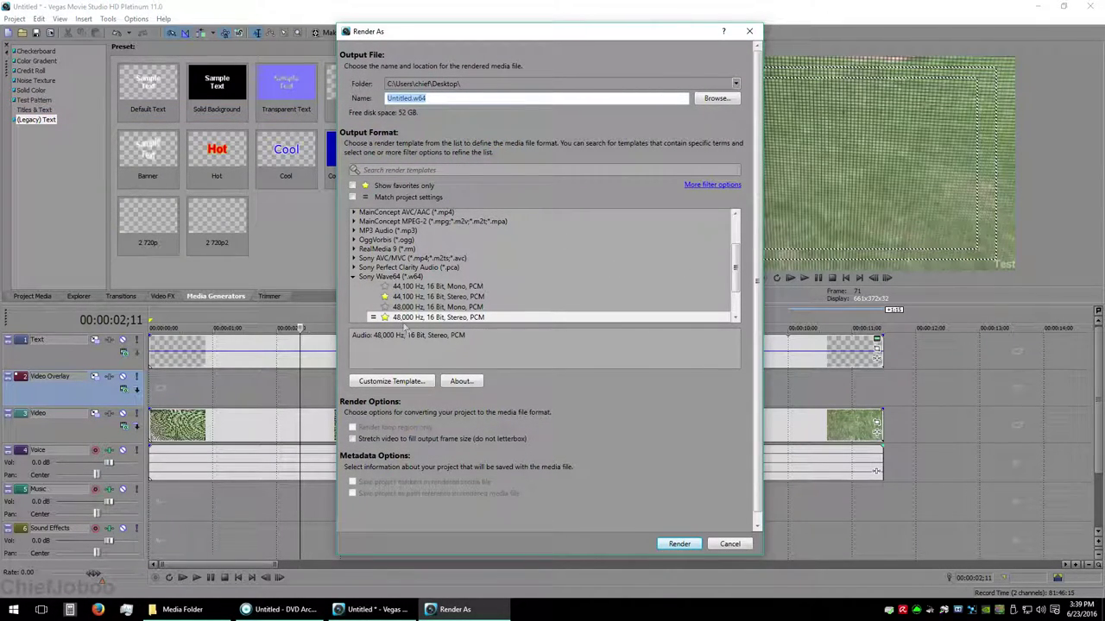
{"action": "left_click", "coordinate": [353, 187]}
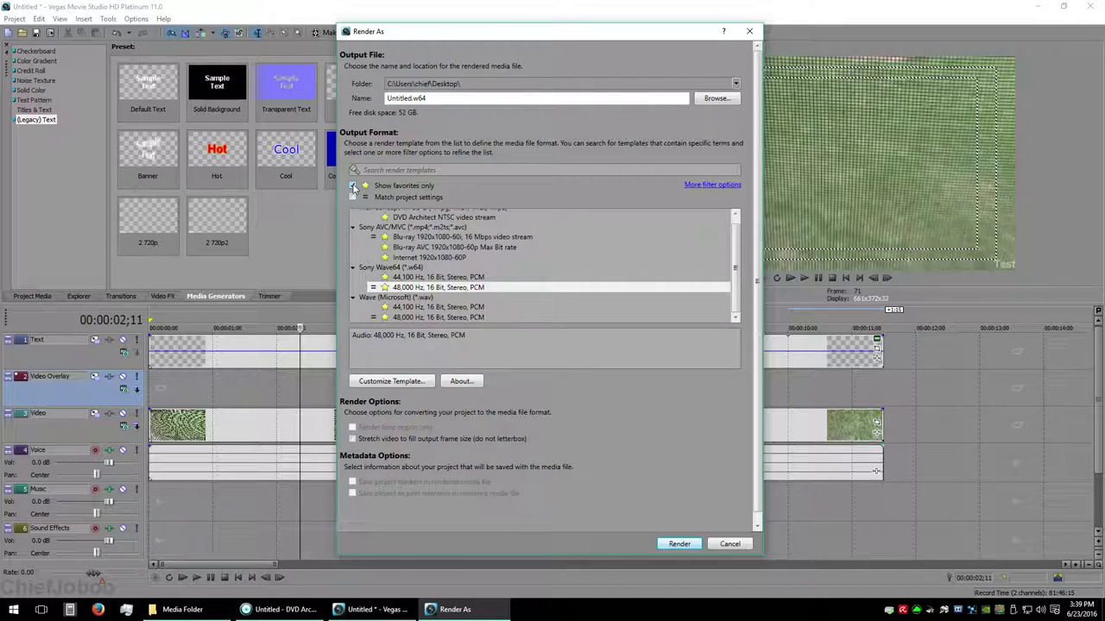
{"action": "left_click", "coordinate": [353, 186]}
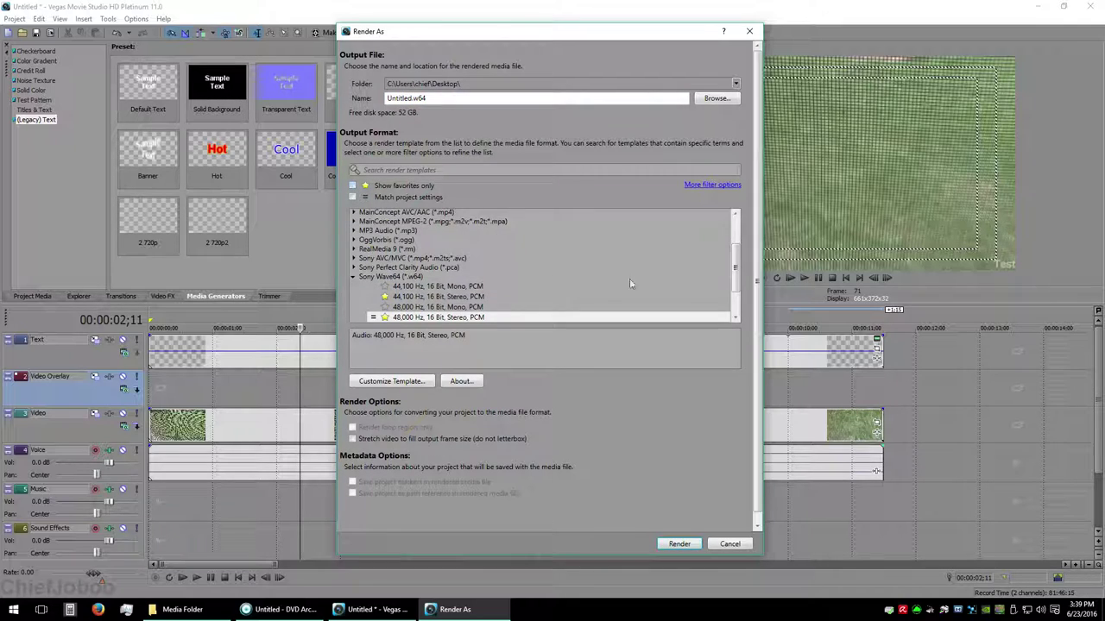
{"action": "left_click", "coordinate": [354, 277]}
{"action": "mouse_move", "coordinate": [739, 277]}
{"action": "left_mouse_down"}
{"action": "mouse_move", "coordinate": [738, 246]}
{"action": "mouse_move", "coordinate": [742, 279]}
{"action": "left_mouse_up"}
{"action": "double_click", "coordinate": [397, 269]}
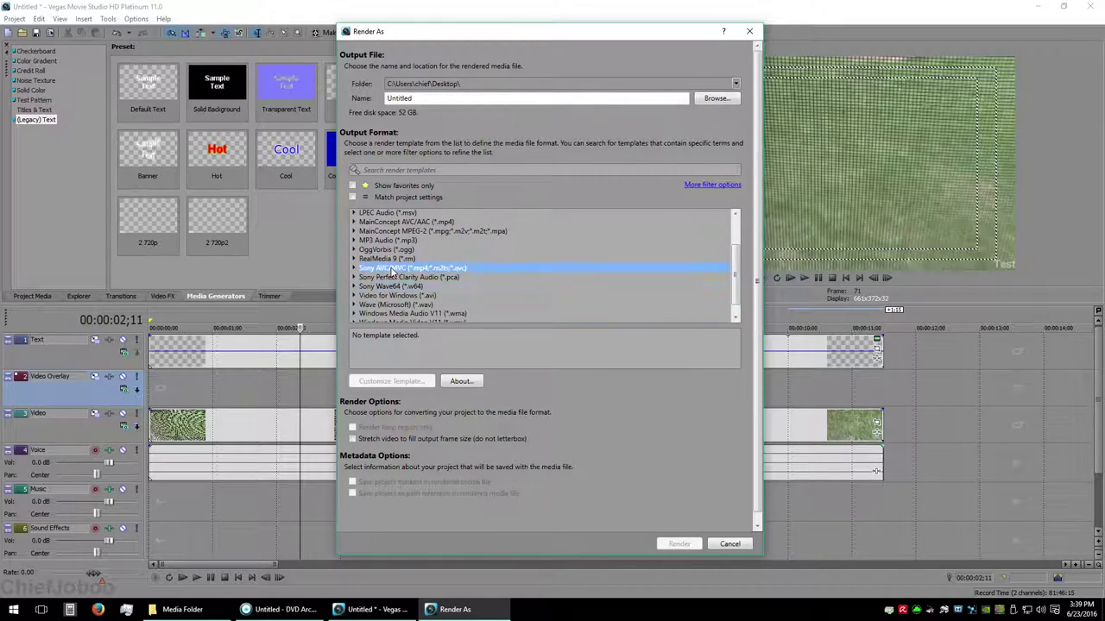
{"action": "scroll", "coordinate": [502, 291], "scroll_direction": "down", "scroll_amount": 1}
{"action": "scroll", "coordinate": [503, 291], "scroll_direction": "down", "scroll_amount": 6}
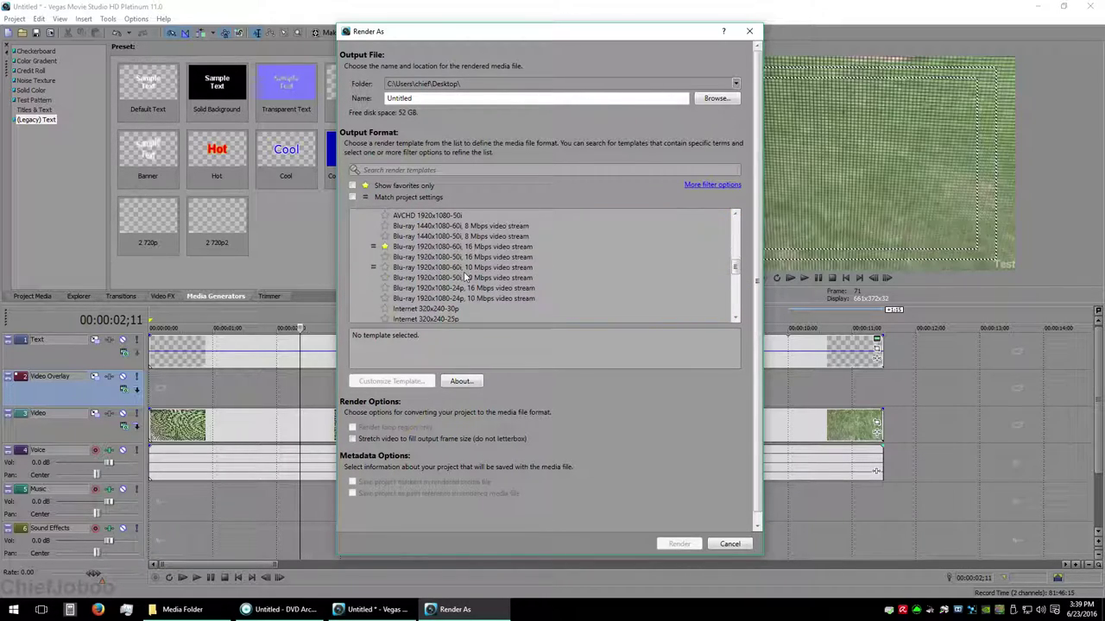
{"action": "left_click", "coordinate": [479, 289]}
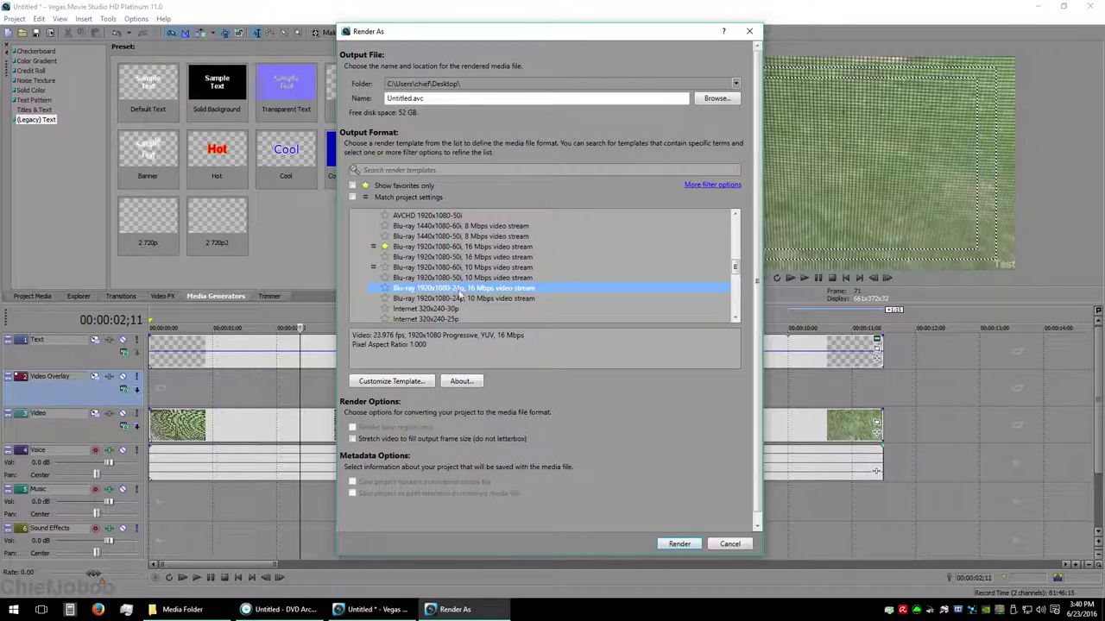
In Custom Settings, review the audio, try 24 and 25 fps, then restore 23.976 fps
{"action": "left_click", "coordinate": [399, 381]}
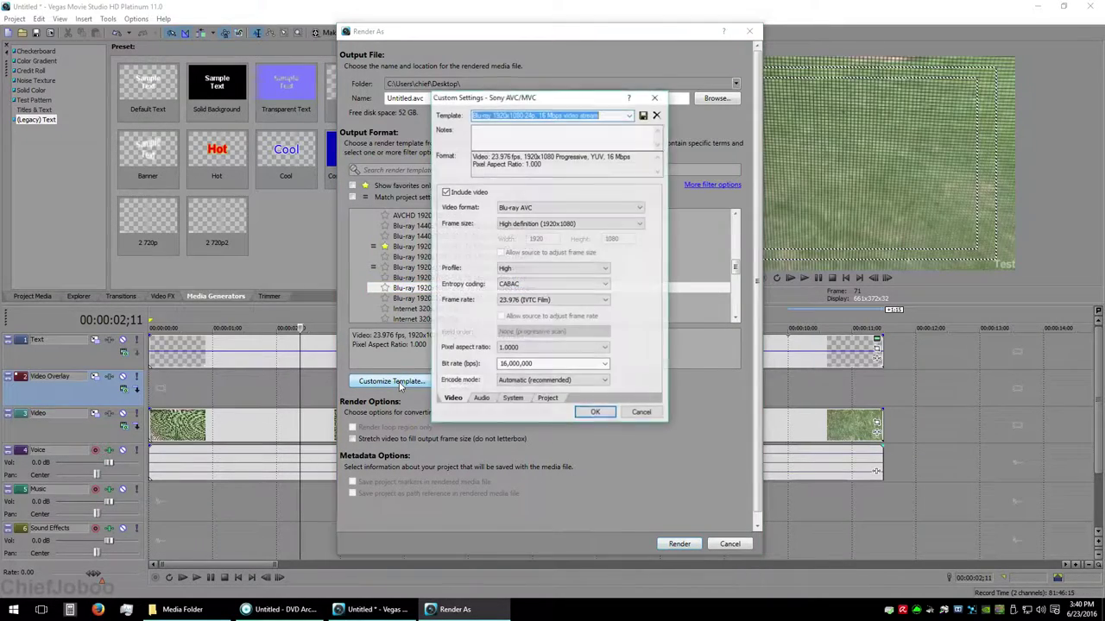
{"action": "left_click", "coordinate": [485, 399]}
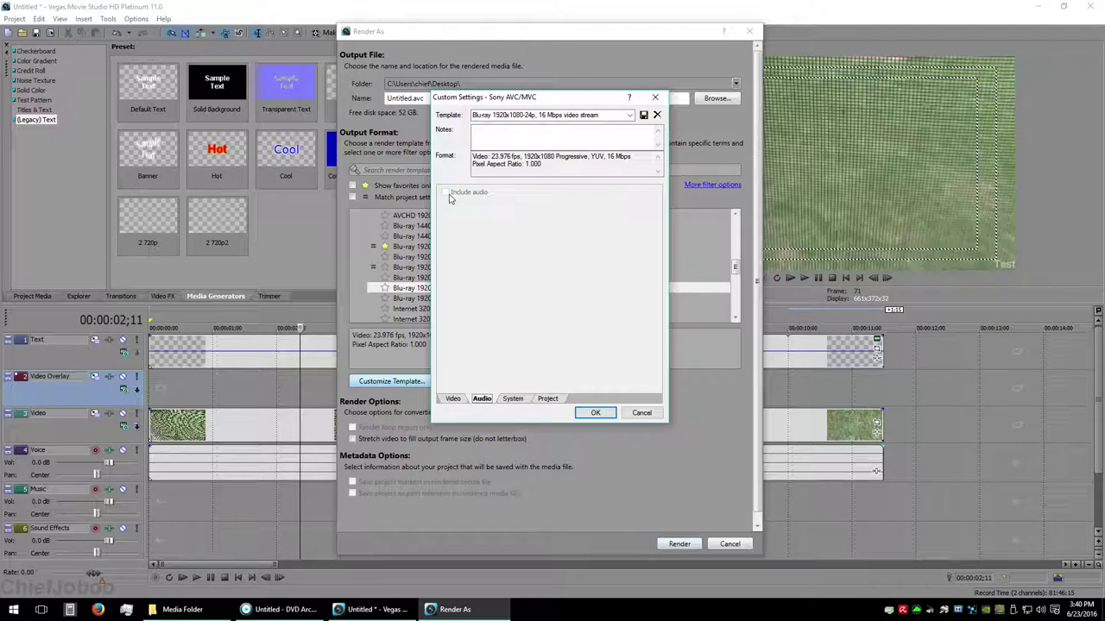
{"action": "left_click", "coordinate": [453, 399]}
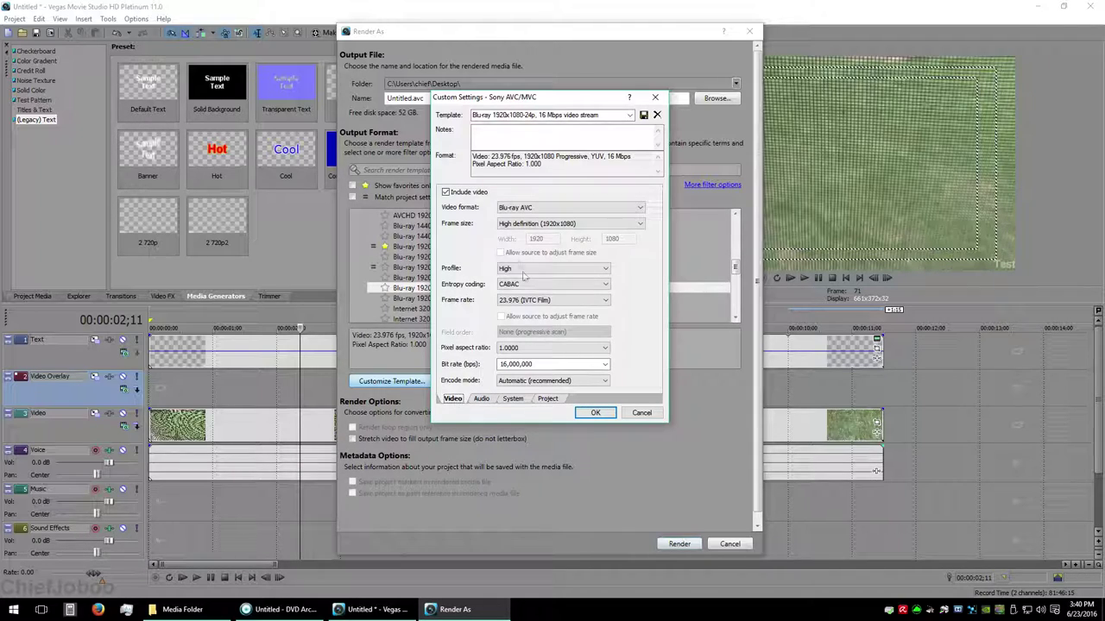
{"action": "left_click", "coordinate": [592, 302]}
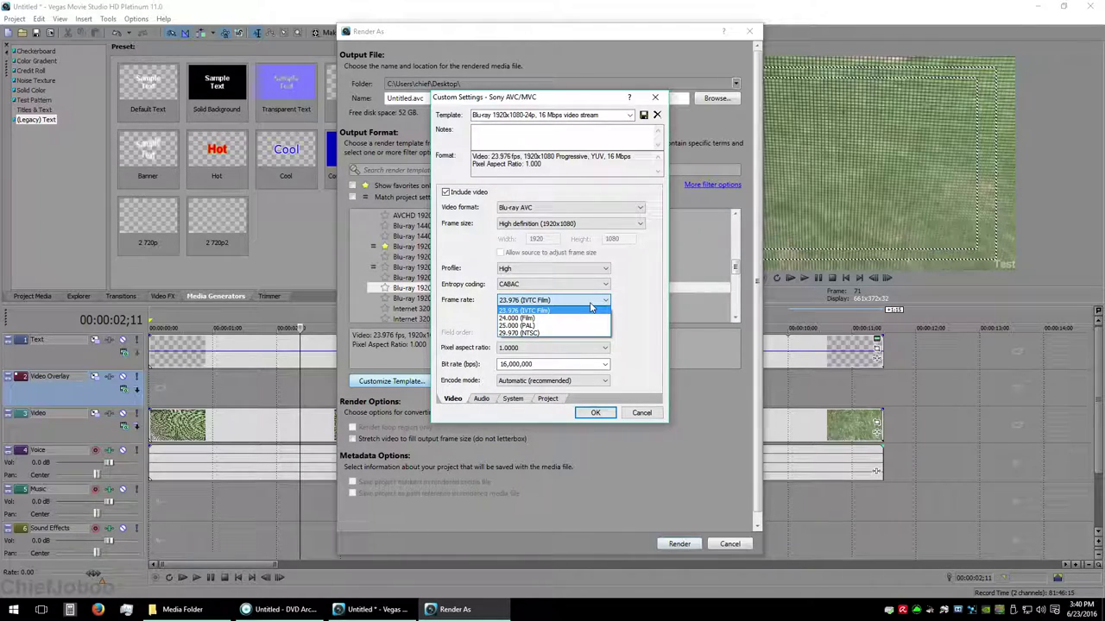
{"action": "left_click", "coordinate": [536, 320]}
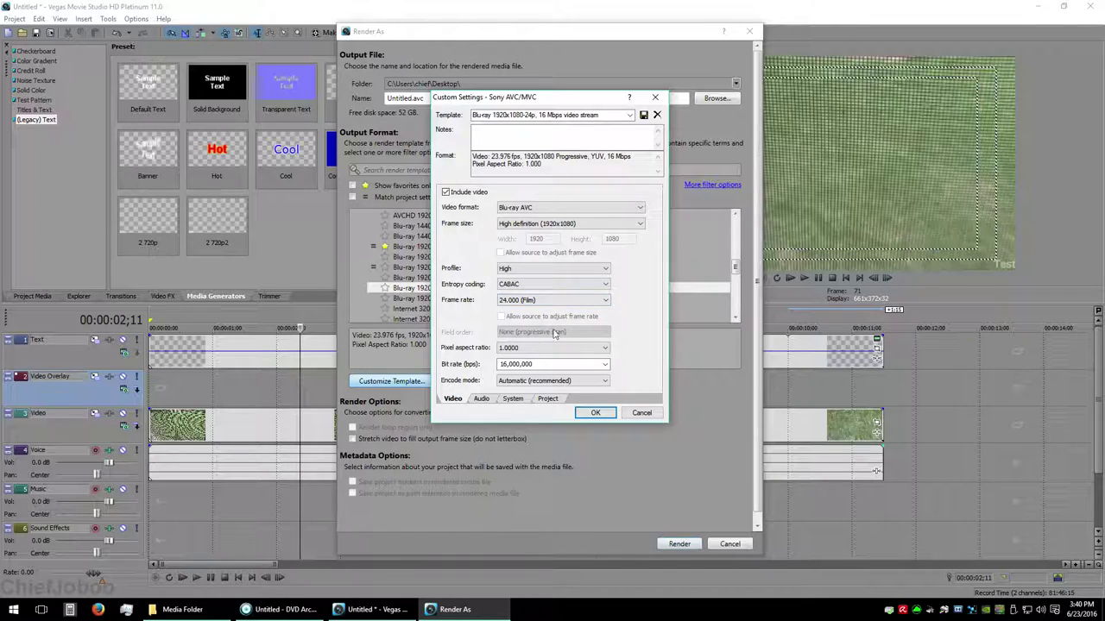
{"action": "left_click", "coordinate": [532, 302]}
{"action": "left_click", "coordinate": [527, 326]}
{"action": "left_click", "coordinate": [515, 300]}
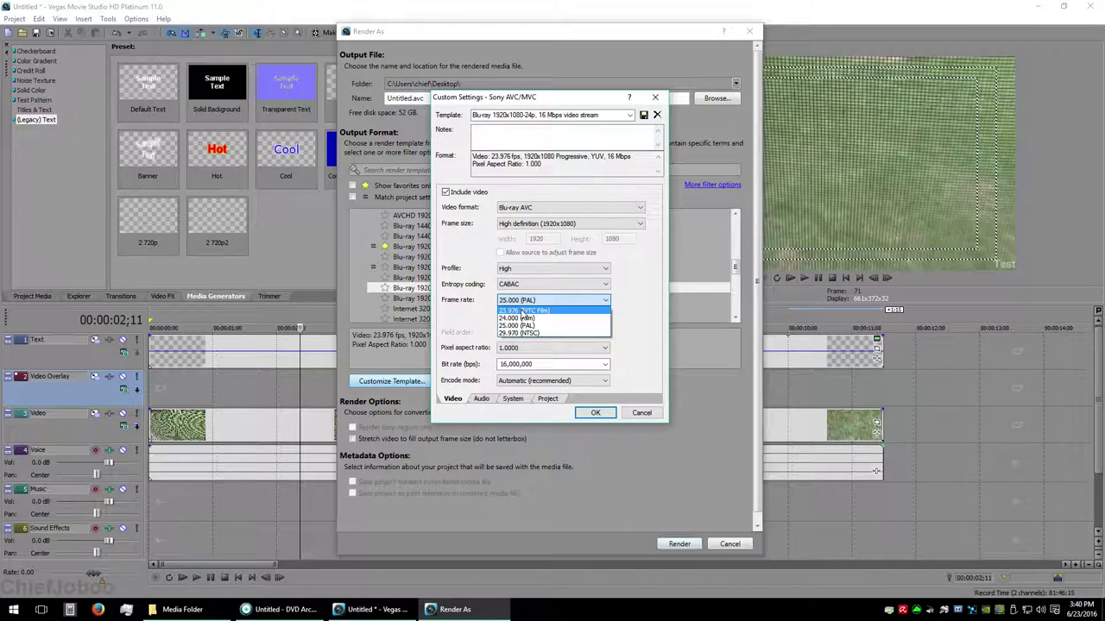
{"action": "left_click", "coordinate": [523, 310]}
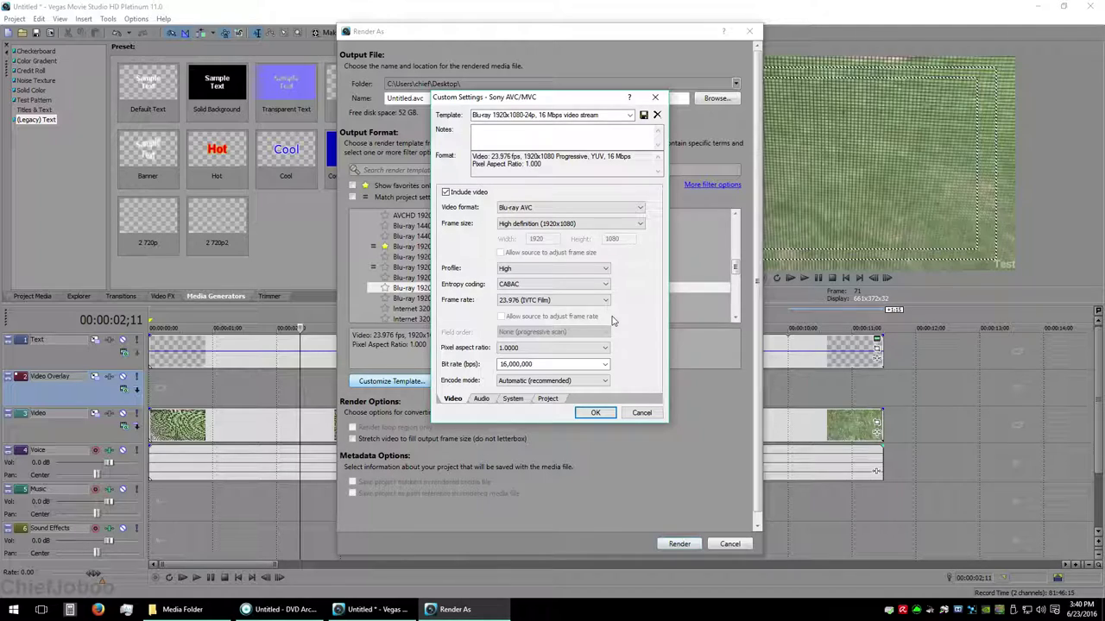
Keep the bit rate at 16,000,000 bps and accept the custom template
{"action": "left_click", "coordinate": [606, 365]}
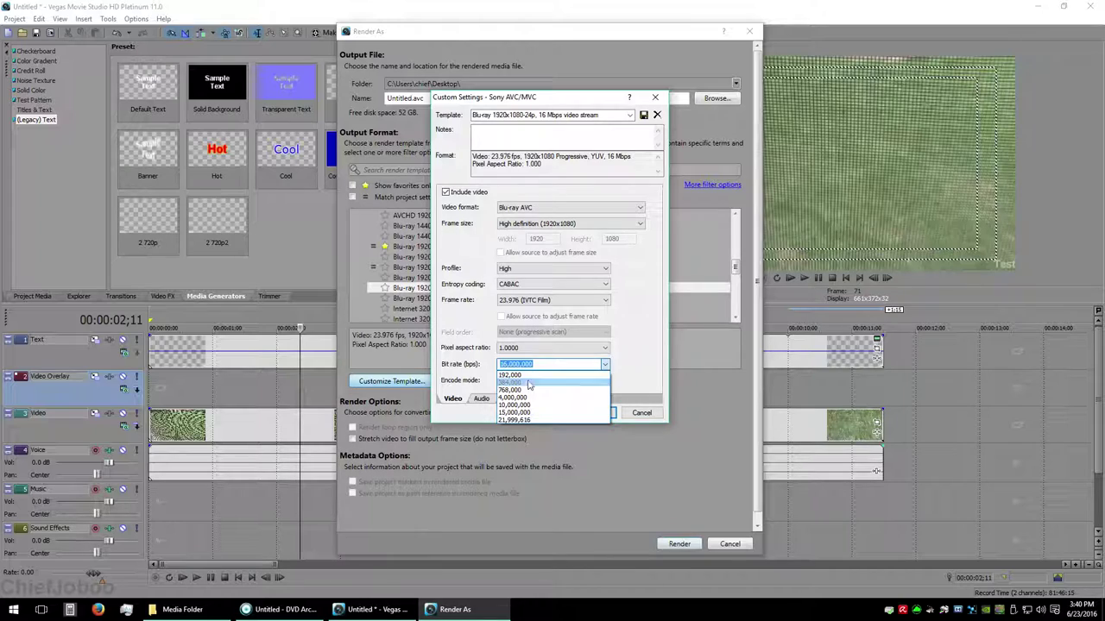
{"action": "left_click", "coordinate": [649, 352]}
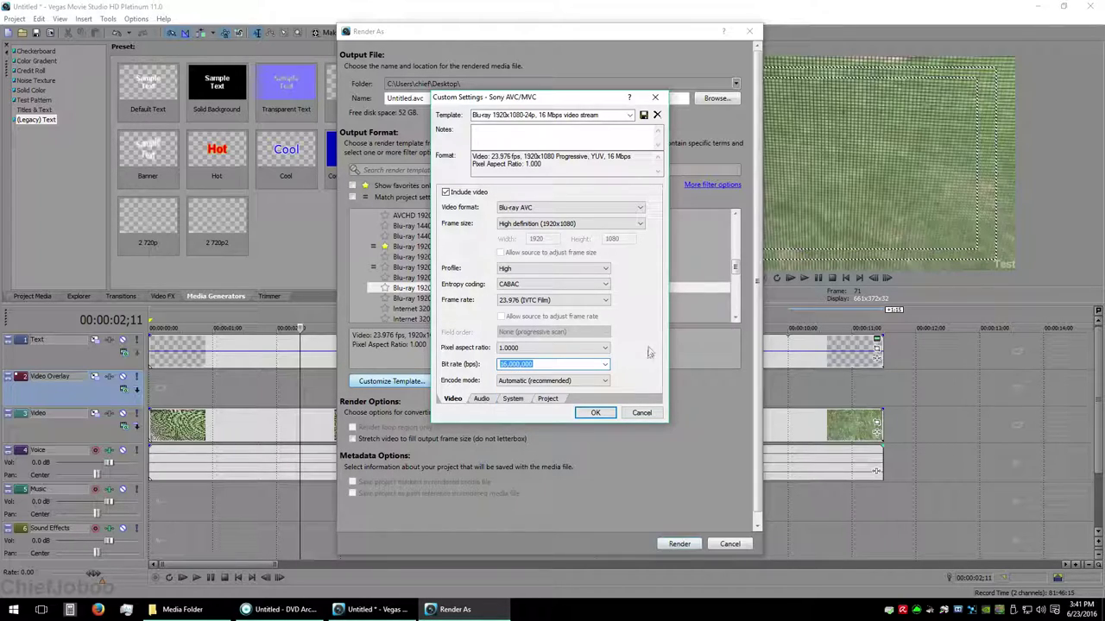
{"action": "left_click", "coordinate": [595, 413]}
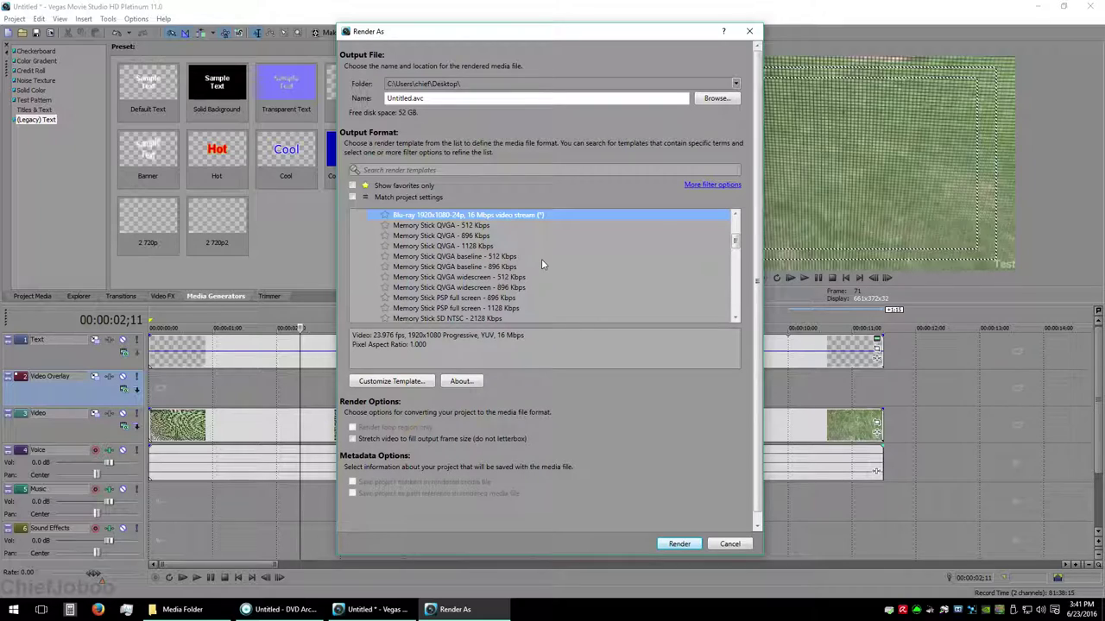
Render the project to Untitled.avc on the Desktop and dismiss the 100% completion notice
{"action": "left_click", "coordinate": [417, 98]}
{"action": "left_click", "coordinate": [678, 544]}
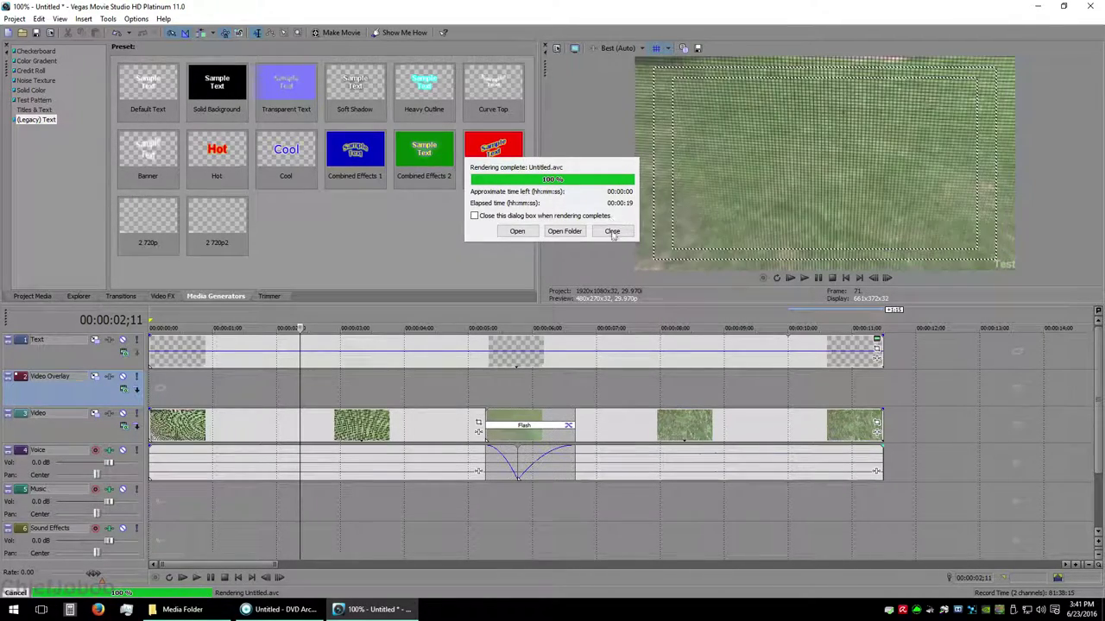
{"action": "left_click", "coordinate": [612, 232]}
Switch Render As to the Sony Wave64 48,000 Hz, 16 Bit, Stereo, PCM template for Untitled.w64 and customize it
{"action": "left_click", "coordinate": [15, 18]}
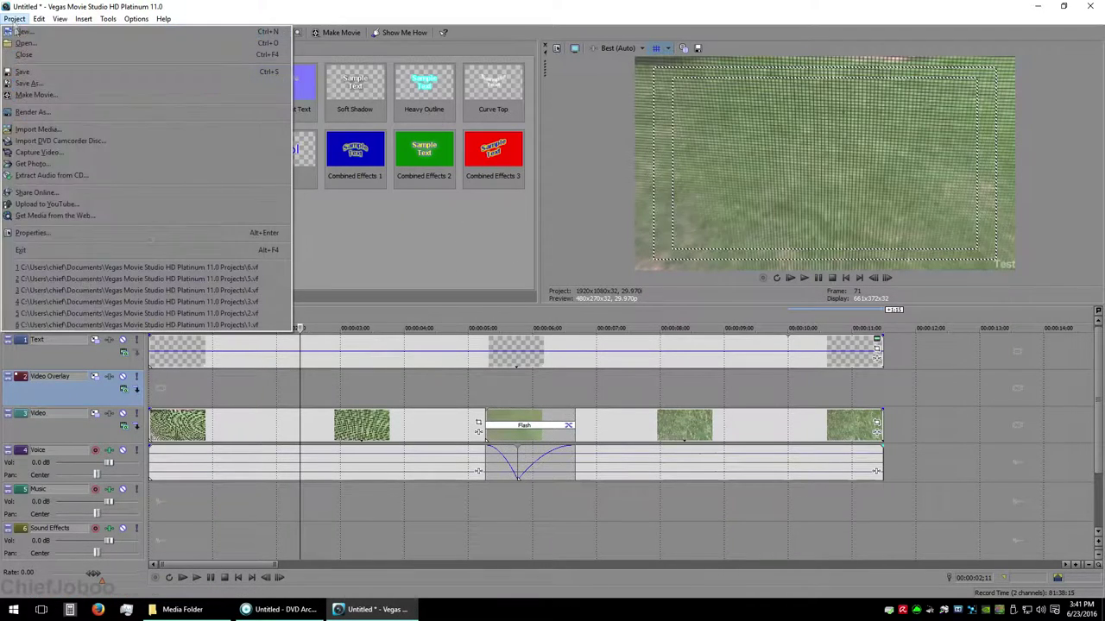
{"action": "left_click", "coordinate": [35, 111]}
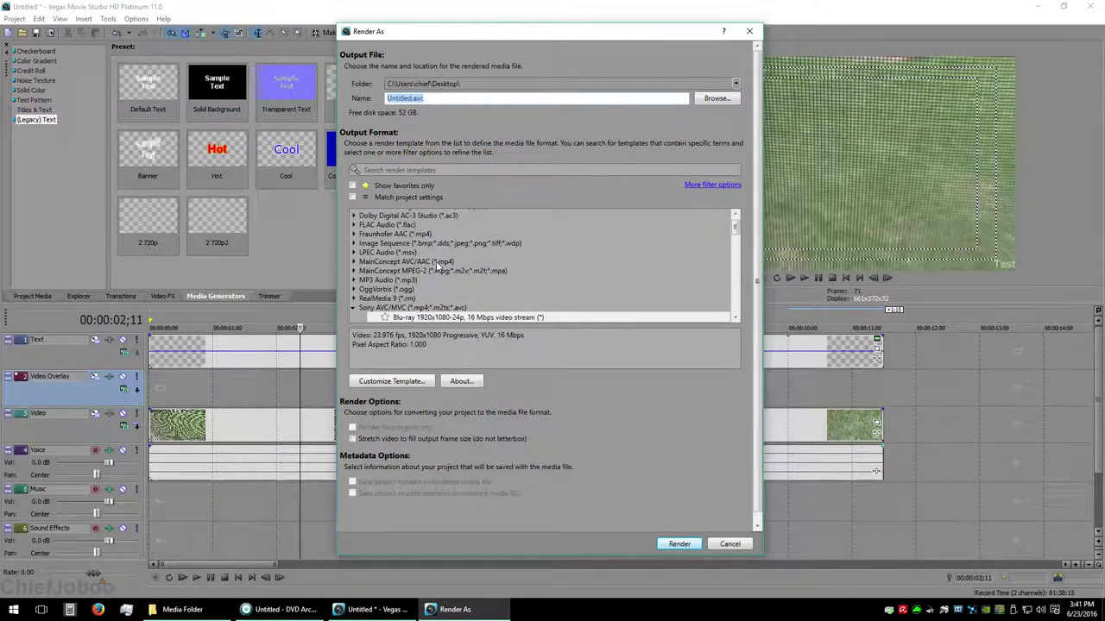
{"action": "left_click", "coordinate": [393, 214]}
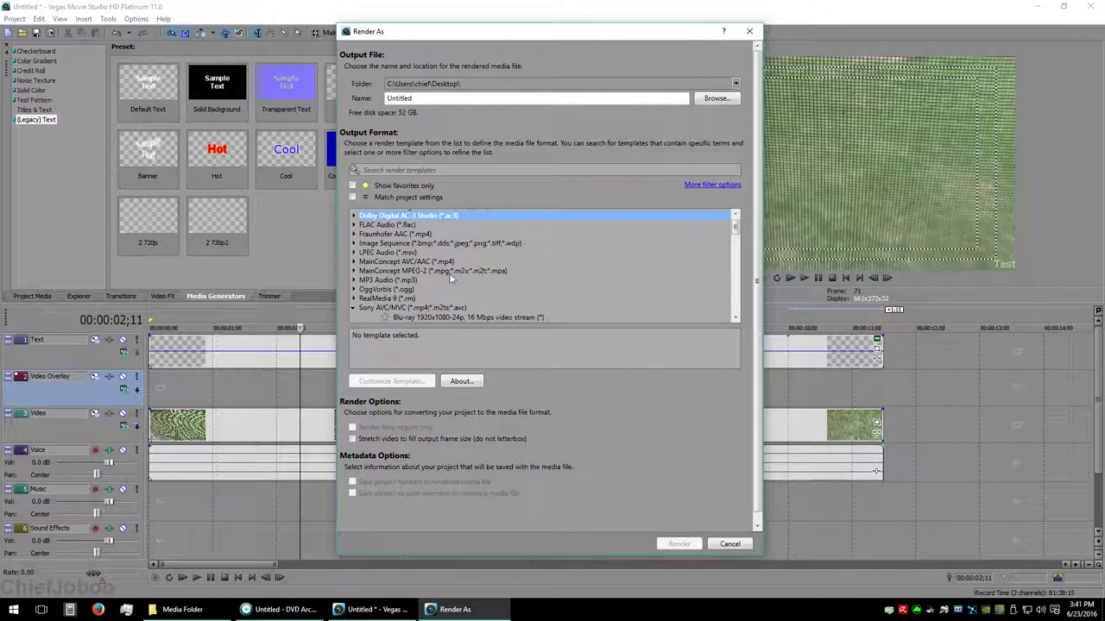
{"action": "scroll", "coordinate": [450, 277], "scroll_direction": "down", "scroll_amount": 3}
{"action": "scroll", "coordinate": [354, 257], "scroll_direction": "up", "scroll_amount": 1}
{"action": "left_click", "coordinate": [353, 254]}
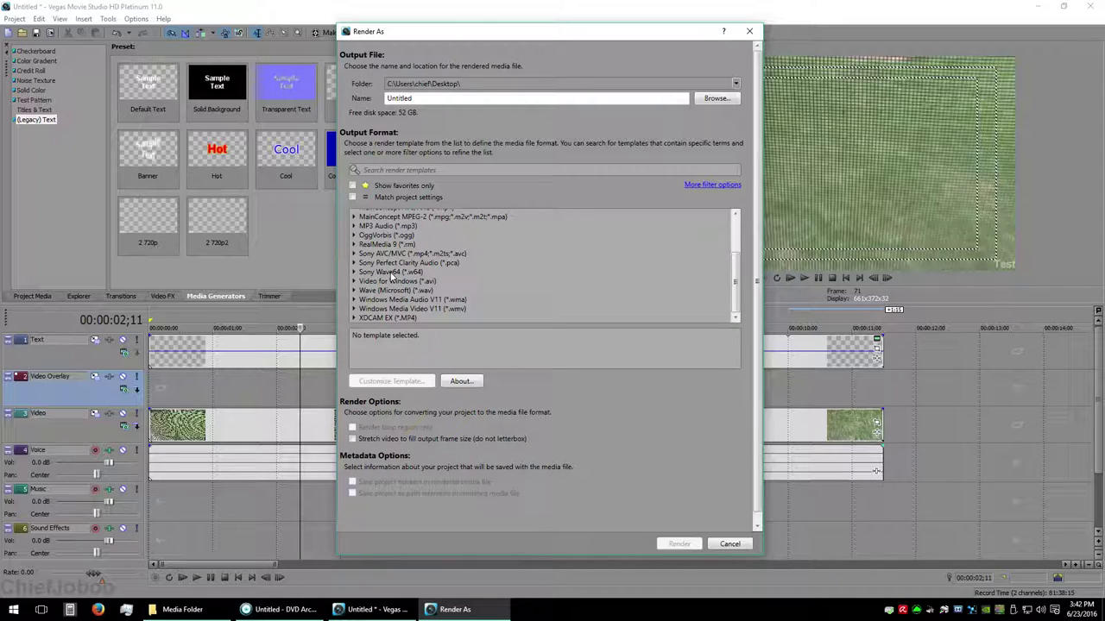
{"action": "double_click", "coordinate": [394, 273]}
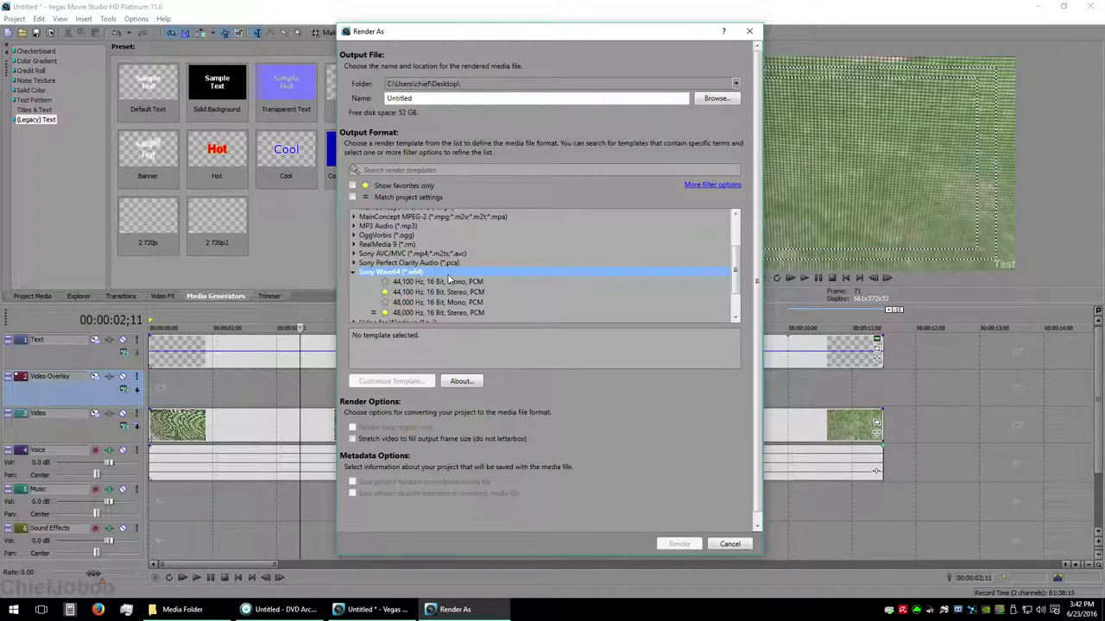
{"action": "left_click", "coordinate": [412, 313]}
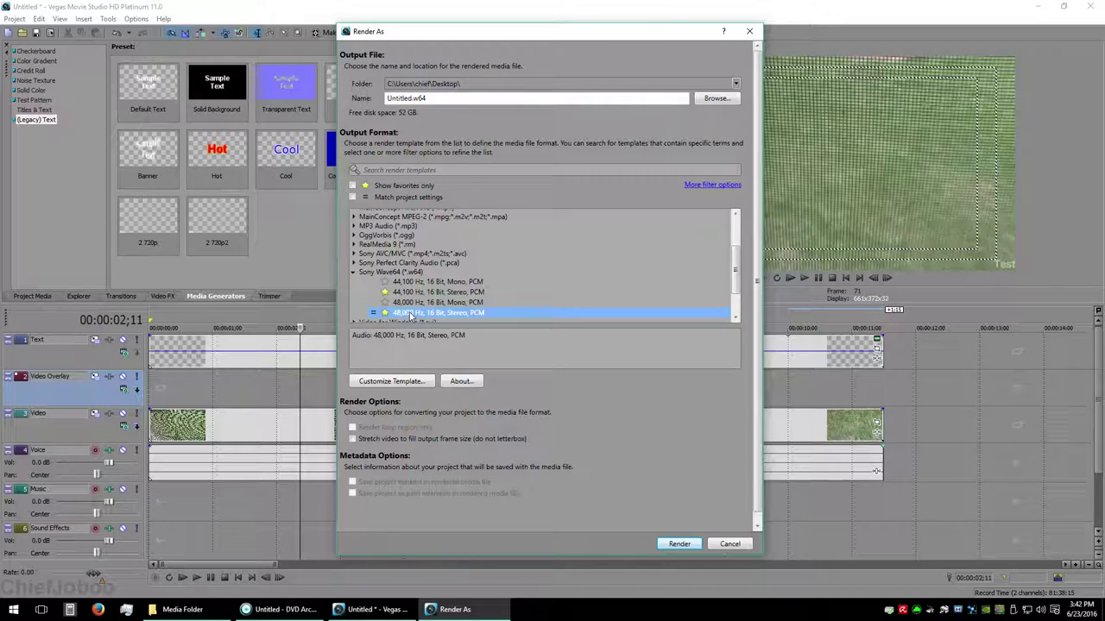
{"action": "left_click", "coordinate": [394, 381]}
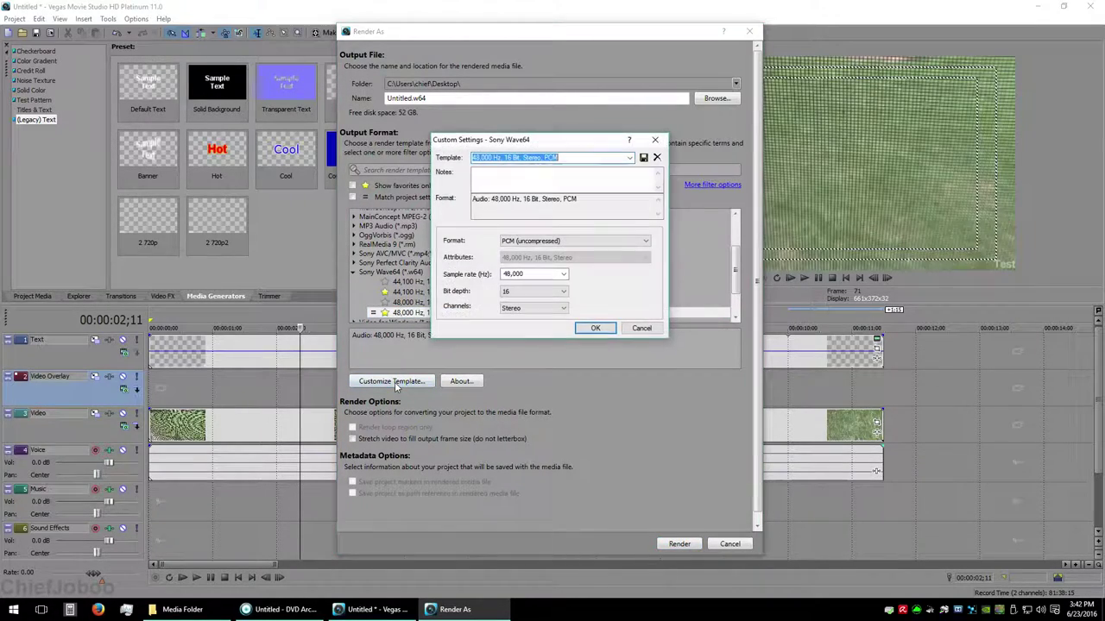
Keep 16-bit PCM, set channels back to Stereo after trying 5.1, and render Untitled.w64
{"action": "left_click", "coordinate": [563, 292]}
{"action": "left_click", "coordinate": [555, 311]}
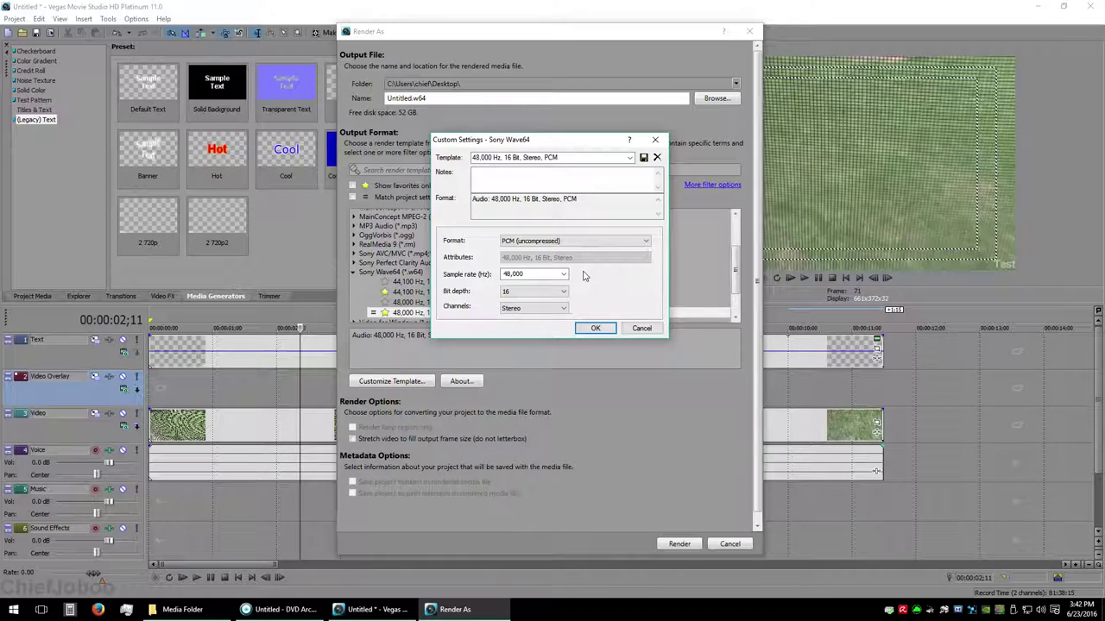
{"action": "left_click", "coordinate": [586, 242]}
{"action": "left_click", "coordinate": [586, 242]}
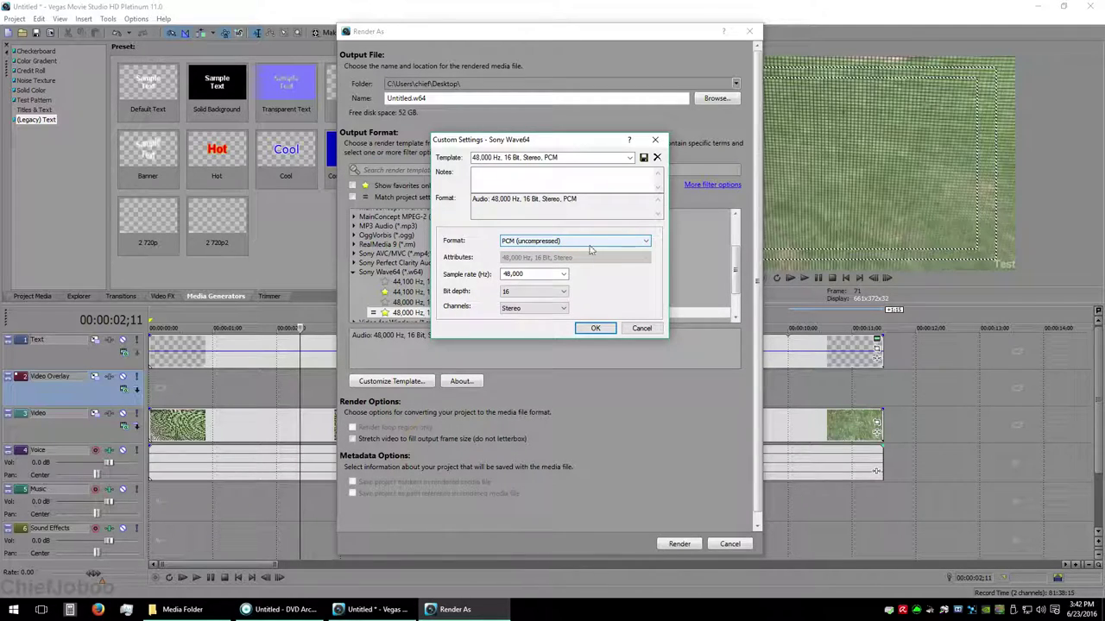
{"action": "left_click", "coordinate": [563, 311]}
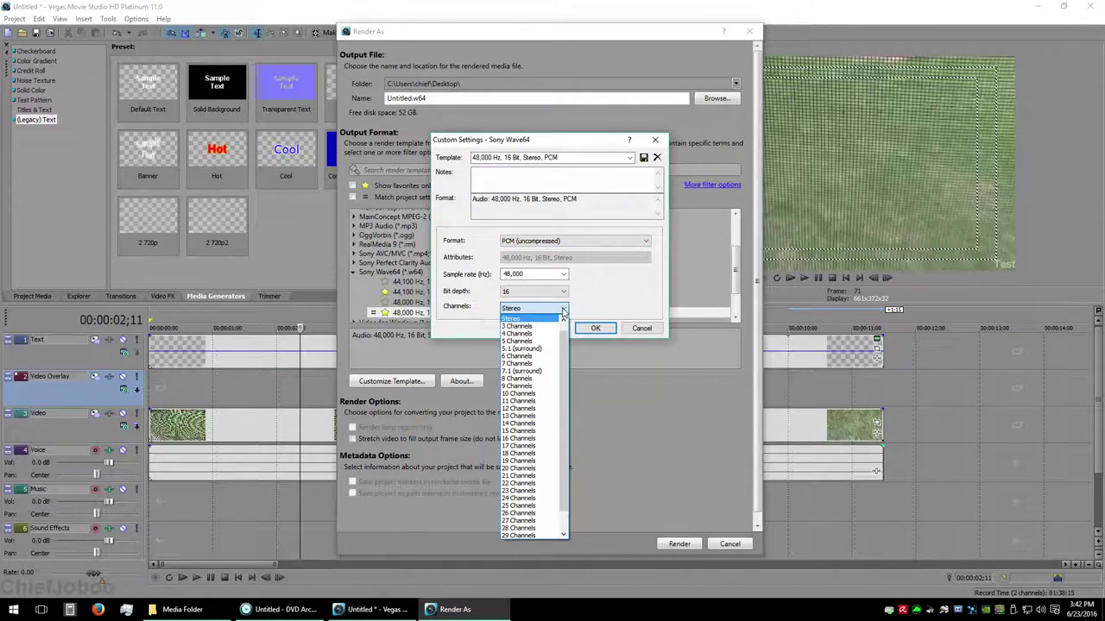
{"action": "left_click", "coordinate": [526, 349]}
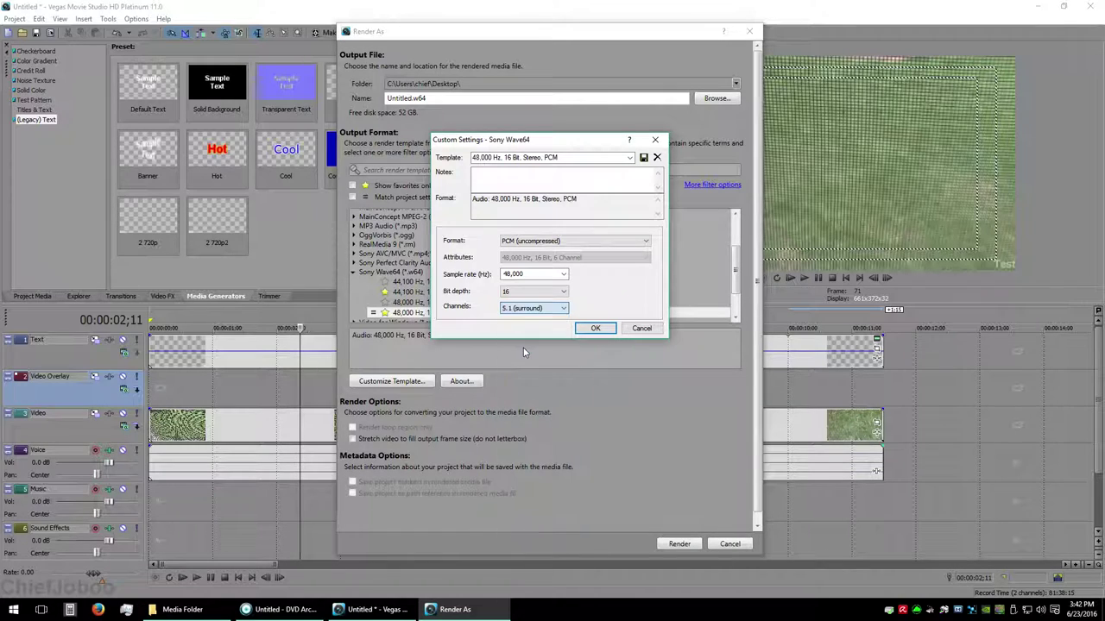
{"action": "left_click", "coordinate": [560, 309]}
{"action": "scroll", "coordinate": [534, 328], "scroll_direction": "up", "scroll_amount": 2}
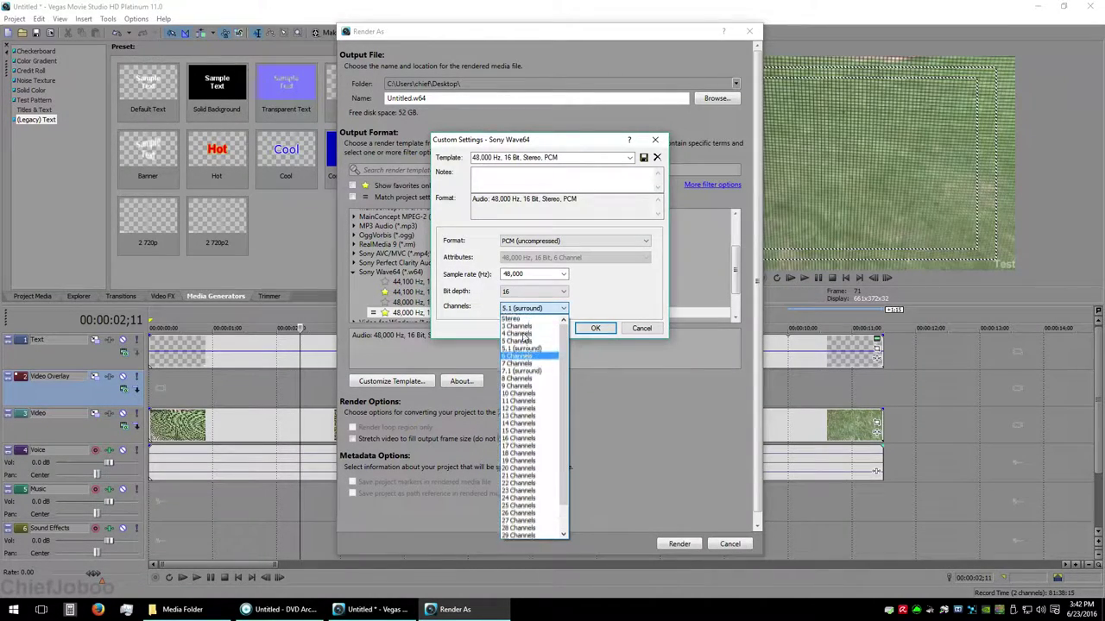
{"action": "left_click", "coordinate": [523, 320]}
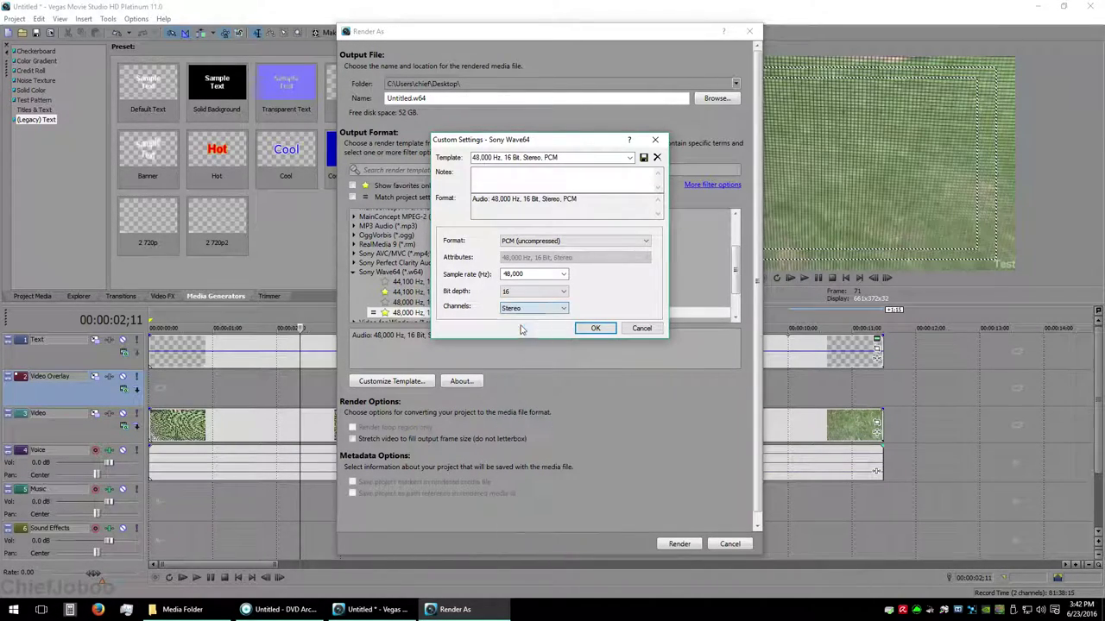
{"action": "left_click", "coordinate": [595, 329]}
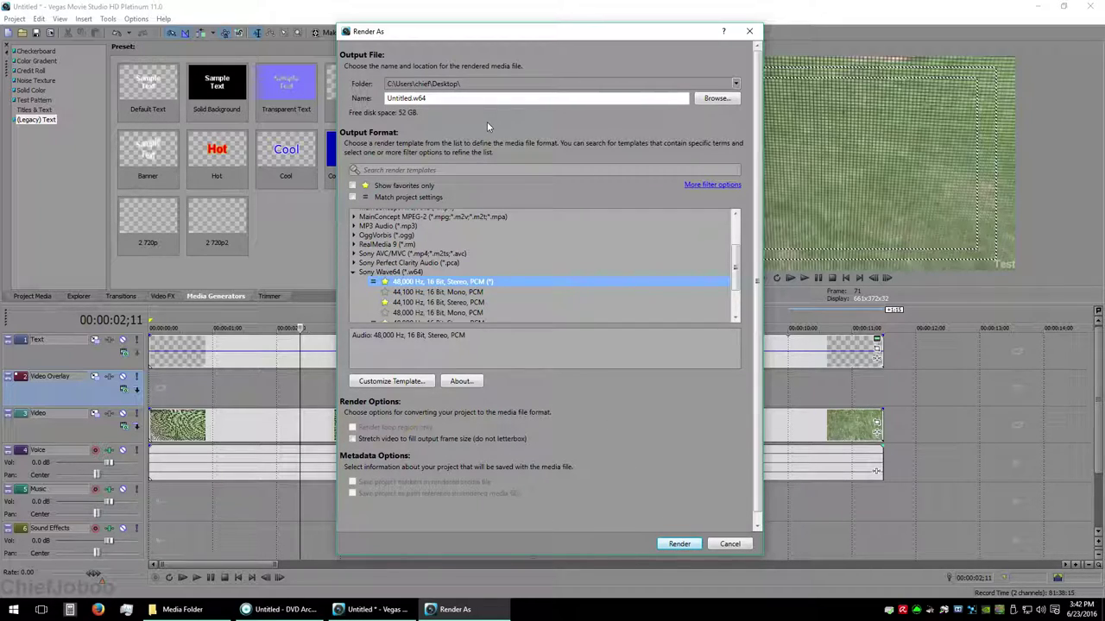
{"action": "left_click", "coordinate": [679, 543]}
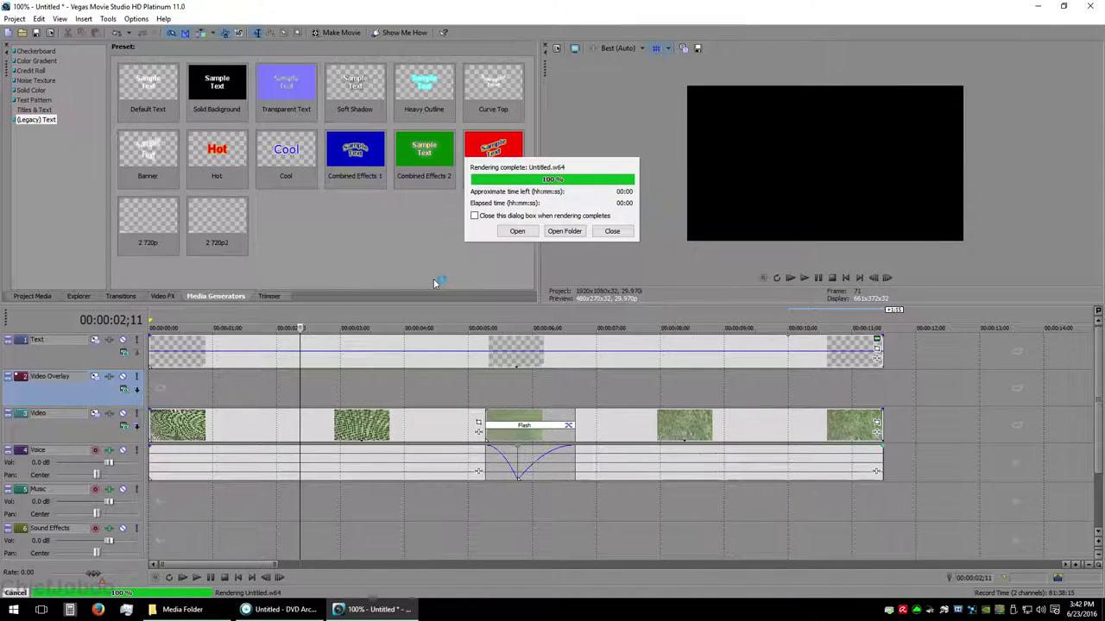
{"action": "left_click", "coordinate": [612, 231]}
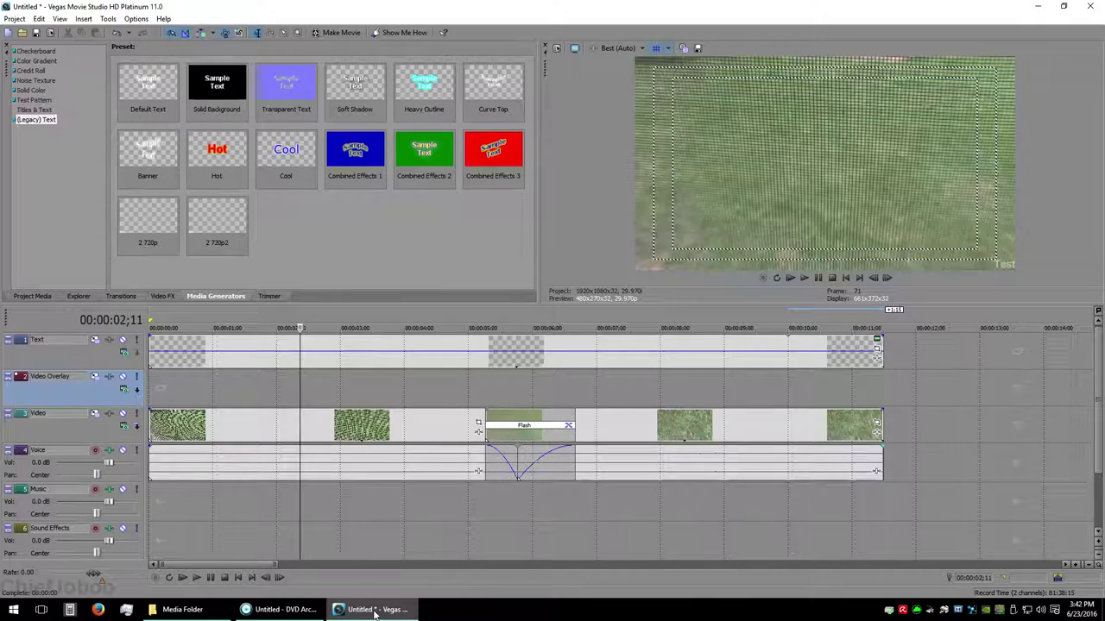
Minimize Vegas and bring the untitled DVD Architect project with Menu 1 to the front
{"action": "mouse_move", "coordinate": [377, 615]}
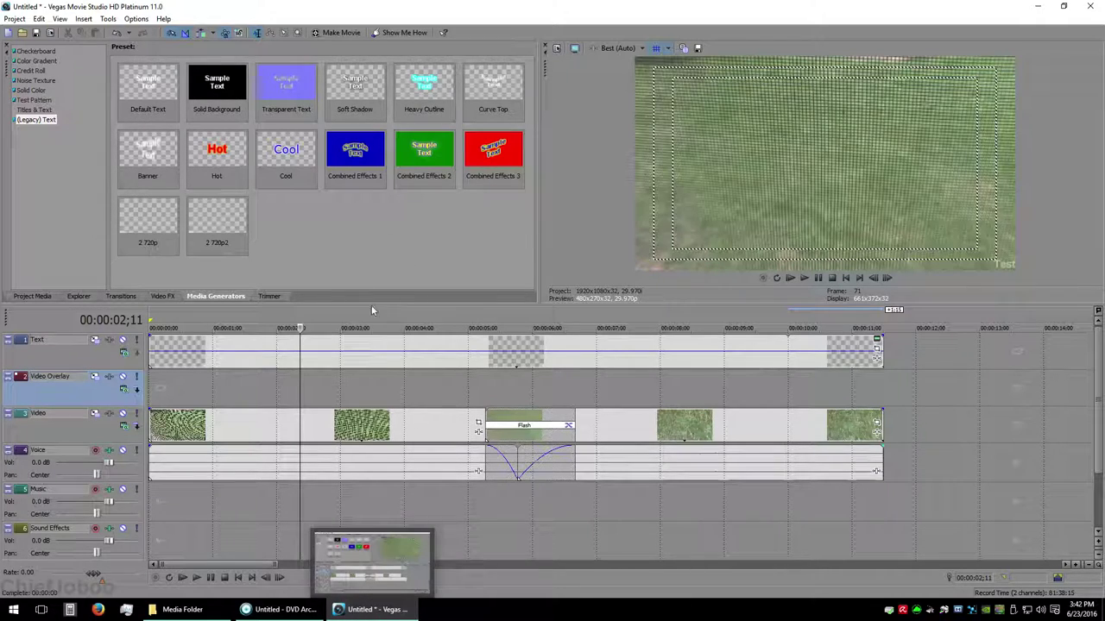
{"action": "left_click", "coordinate": [377, 614]}
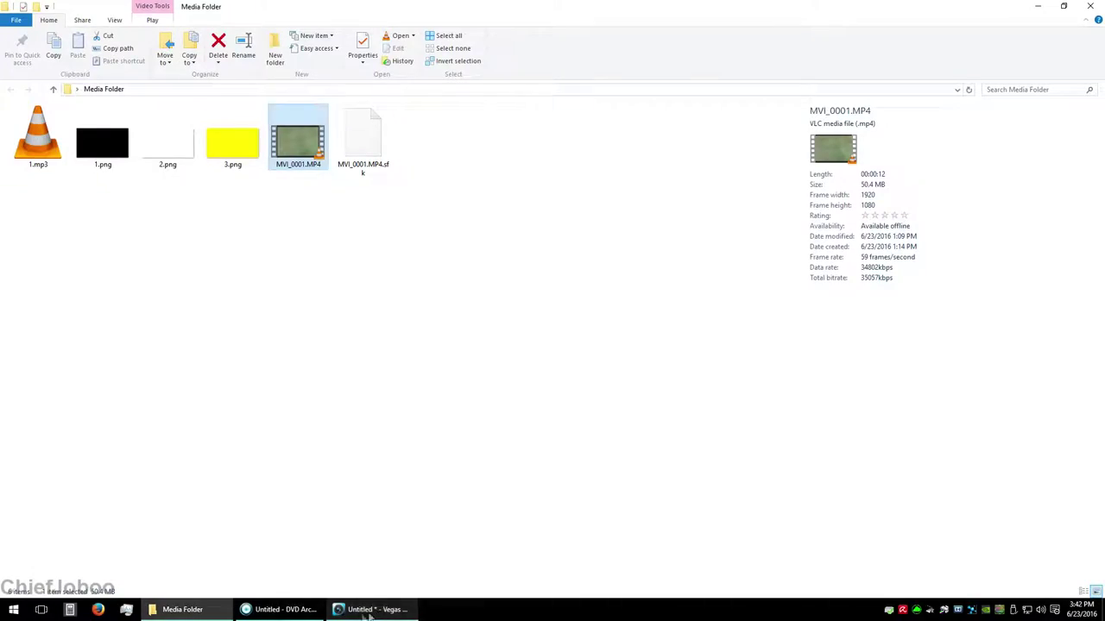
{"action": "left_click", "coordinate": [286, 611]}
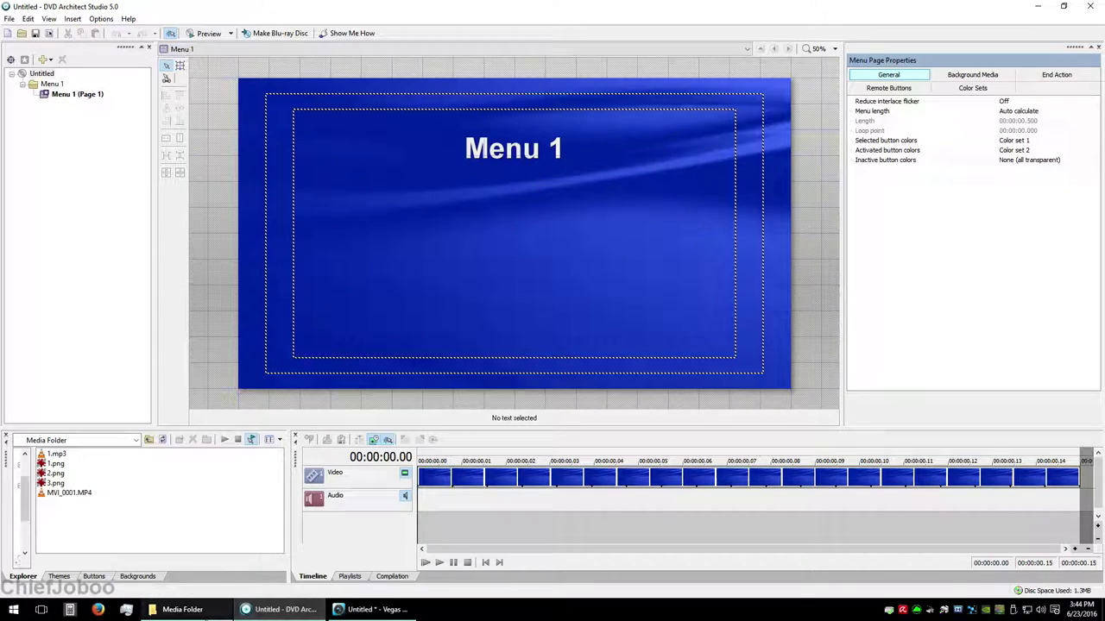
Drag Untitled.avc from the Media Folder onto Menu 1 and move the new button left
{"action": "left_click", "coordinate": [182, 609]}
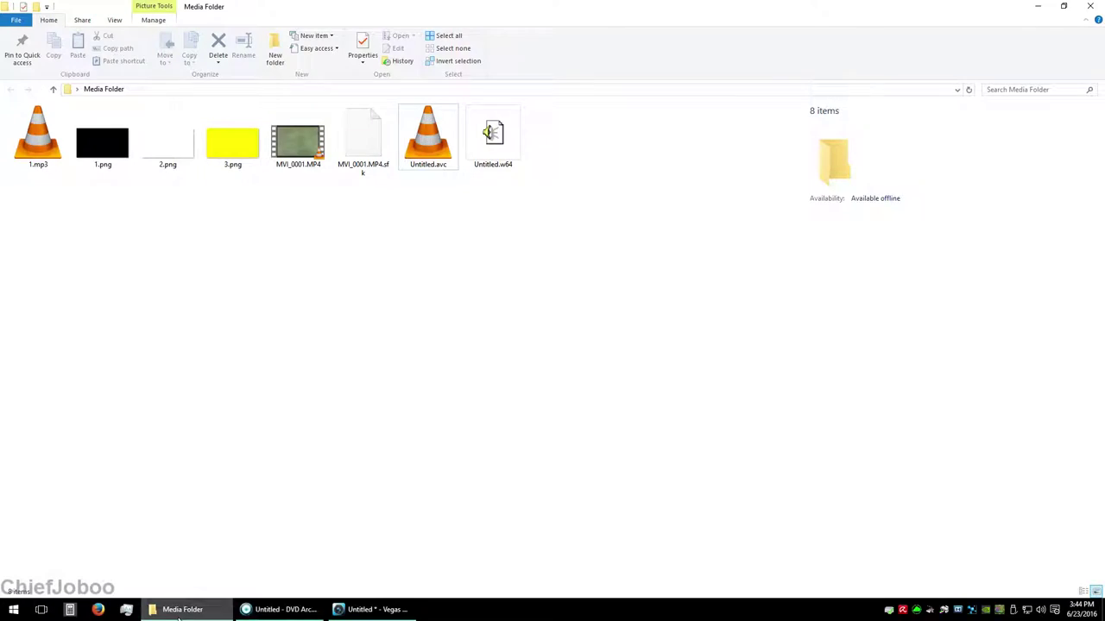
{"action": "left_click", "coordinate": [430, 143]}
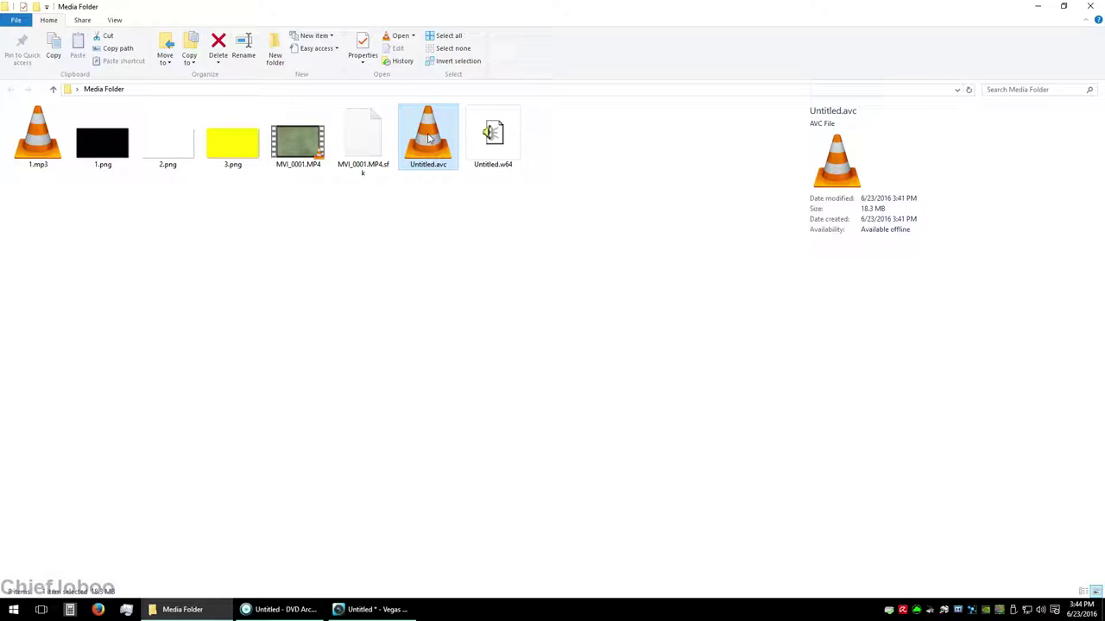
{"action": "left_click_drag", "start_coordinate": [430, 138], "coordinate": [375, 266]}
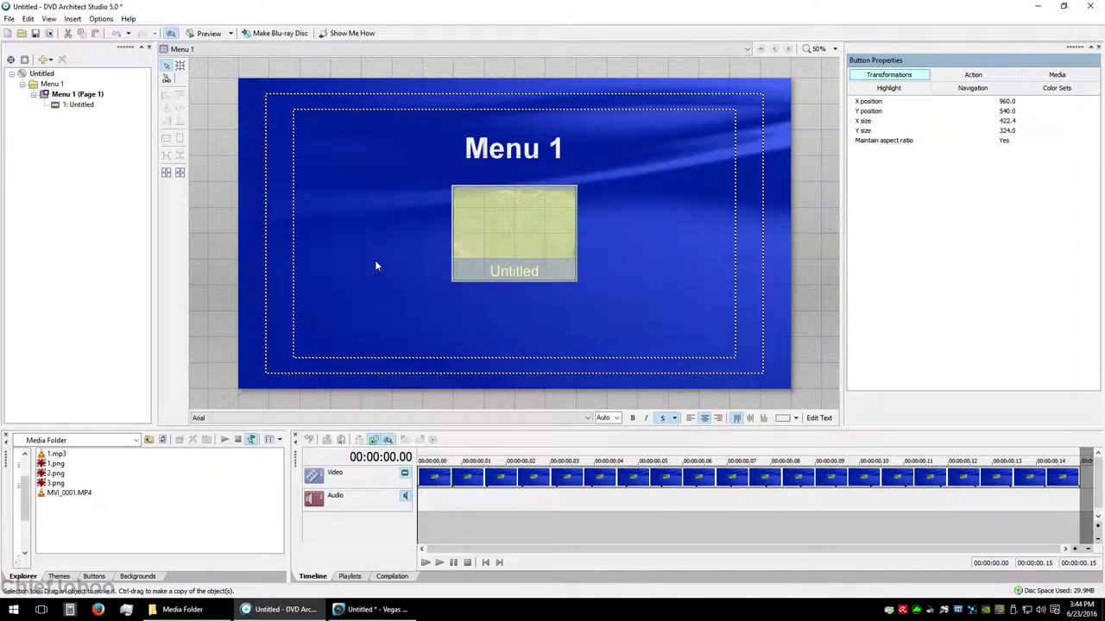
{"action": "left_click_drag", "start_coordinate": [535, 234], "coordinate": [393, 239]}
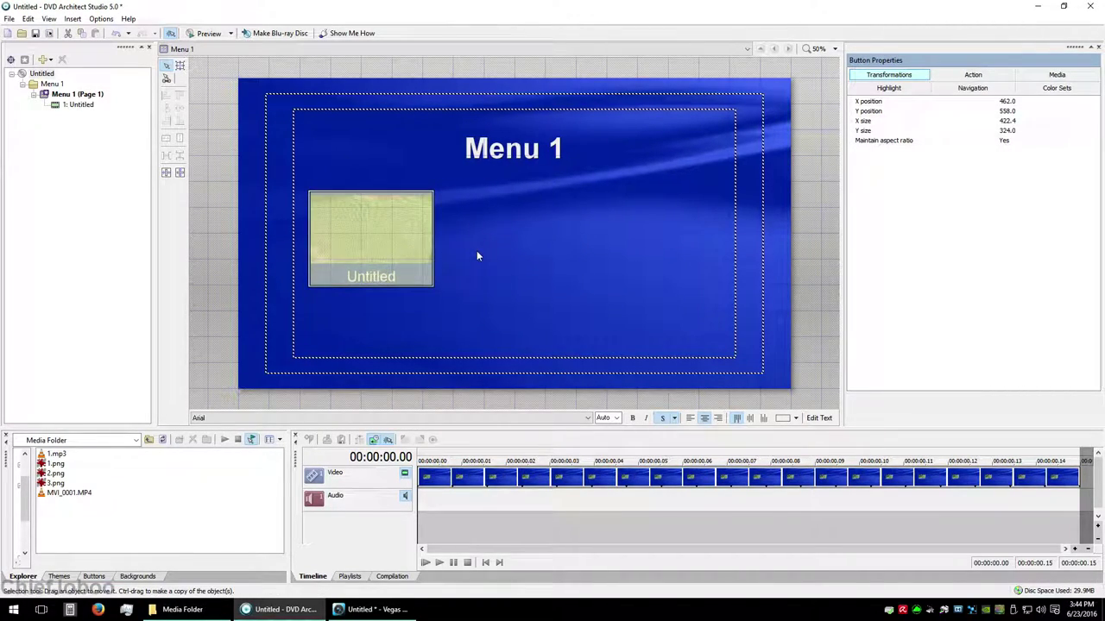
Set the Untitled button's highlight style to Mask overlay
{"action": "left_click", "coordinate": [476, 250]}
{"action": "left_click", "coordinate": [389, 242]}
{"action": "left_click", "coordinate": [511, 248]}
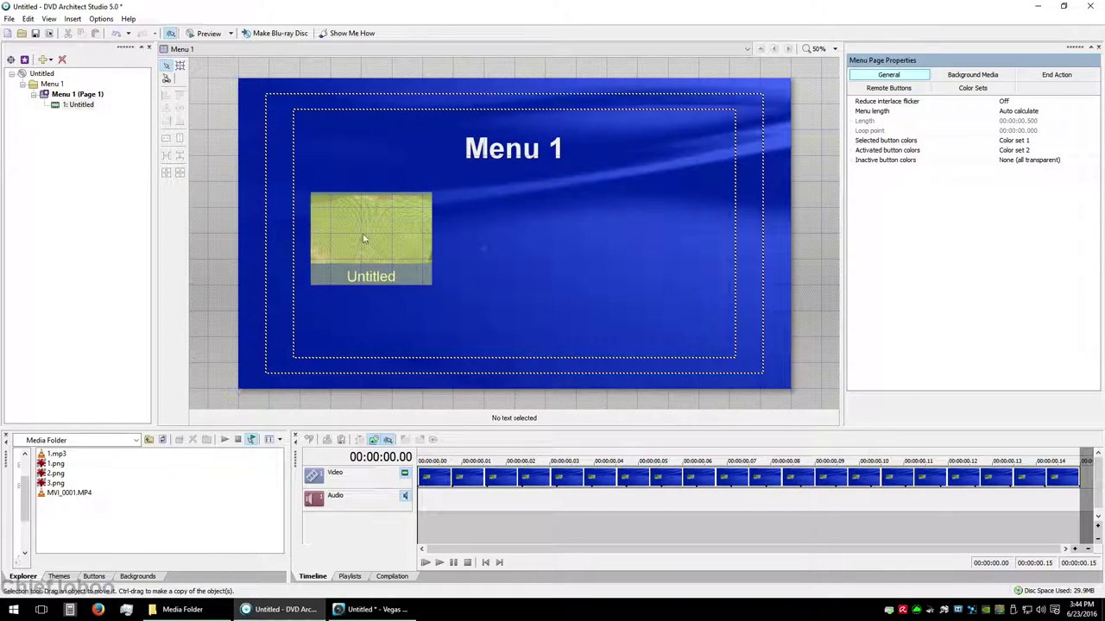
{"action": "left_click", "coordinate": [363, 239]}
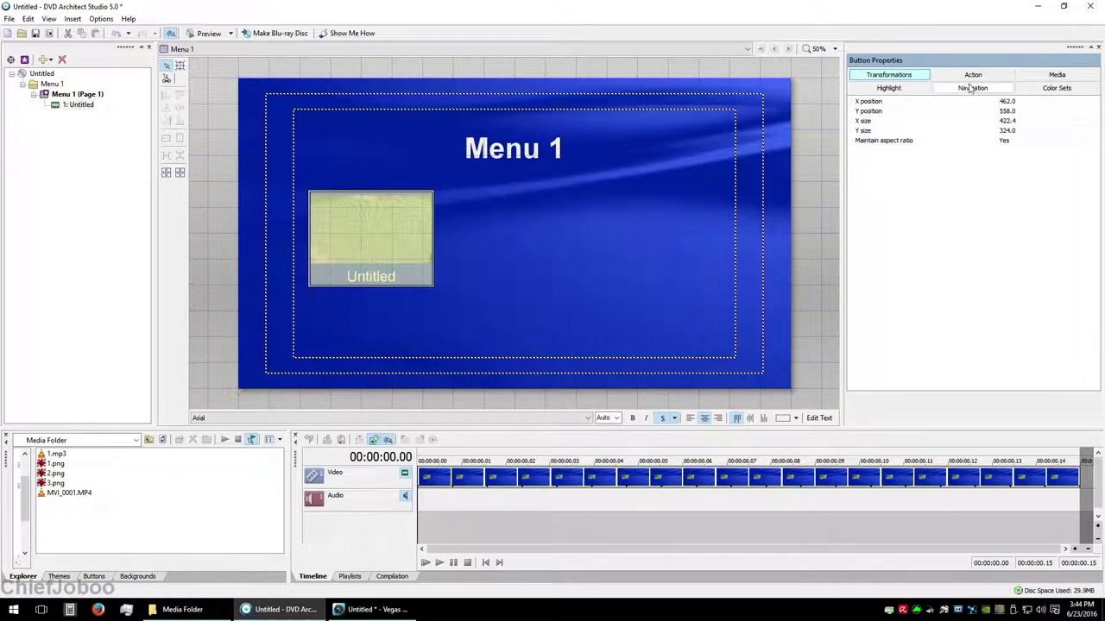
{"action": "left_click", "coordinate": [913, 89]}
{"action": "left_click", "coordinate": [1018, 102]}
{"action": "left_click", "coordinate": [1022, 121]}
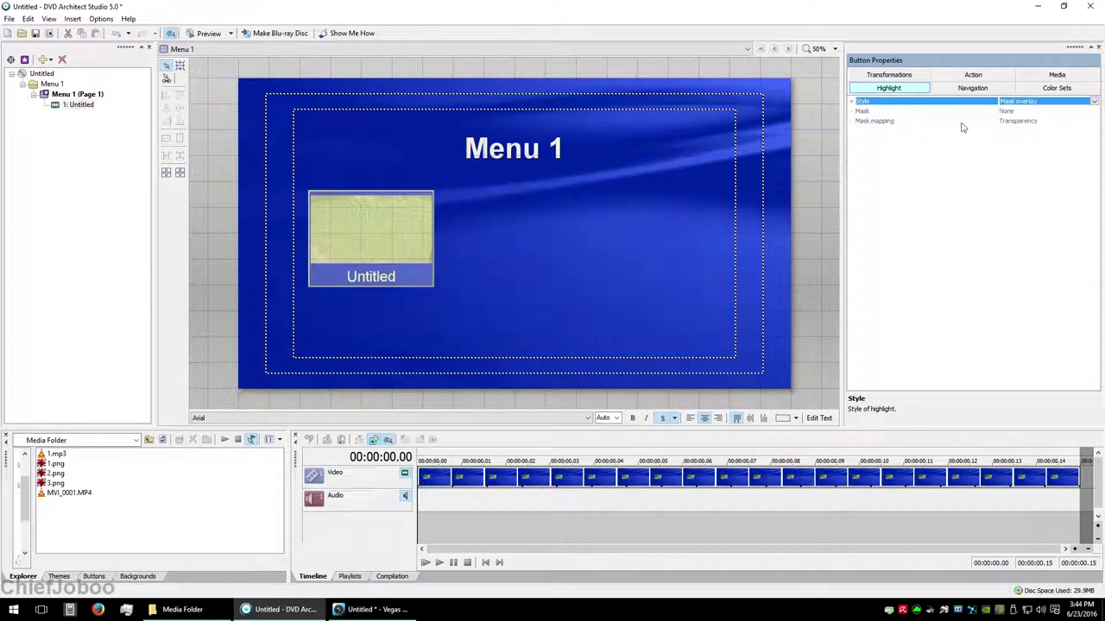
{"action": "left_click", "coordinate": [586, 236]}
Recheck the highlight style, keeping Mask overlay, and bring up the Untitled button's context menu
{"action": "left_click", "coordinate": [888, 88]}
{"action": "left_click", "coordinate": [888, 74]}
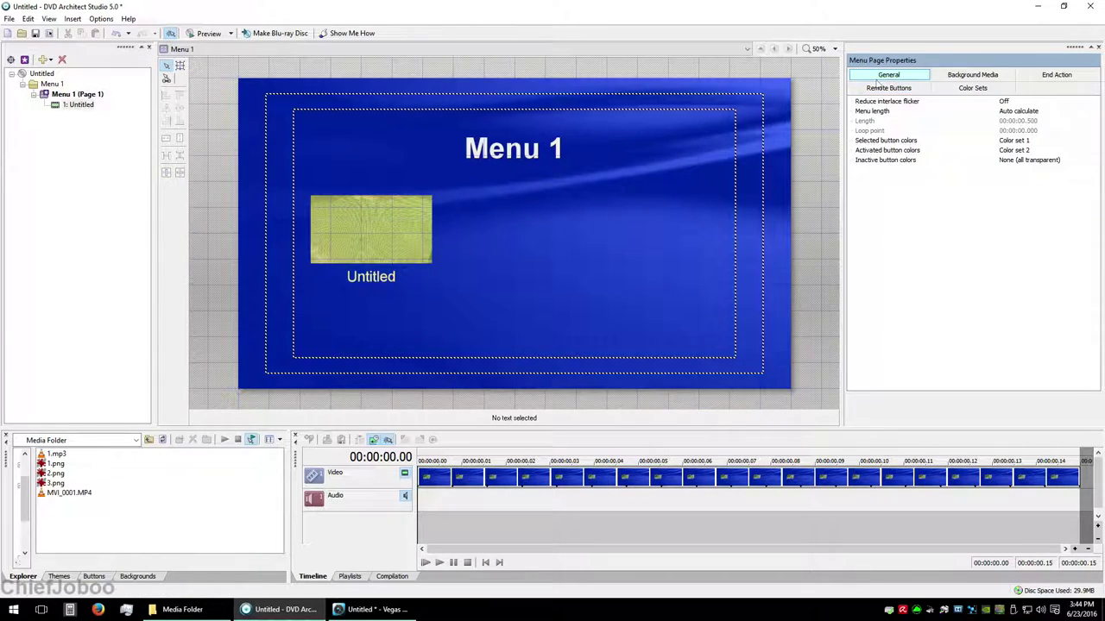
{"action": "left_click", "coordinate": [371, 228]}
{"action": "left_click", "coordinate": [1018, 101]}
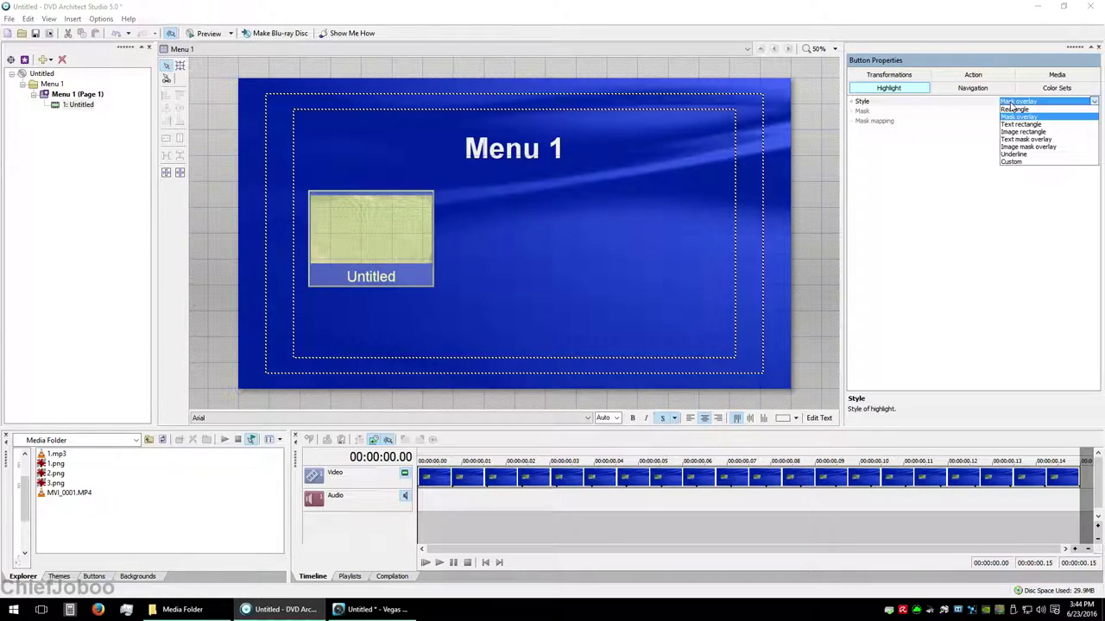
{"action": "left_click", "coordinate": [550, 224]}
{"action": "left_click", "coordinate": [360, 233]}
{"action": "left_click", "coordinate": [542, 253]}
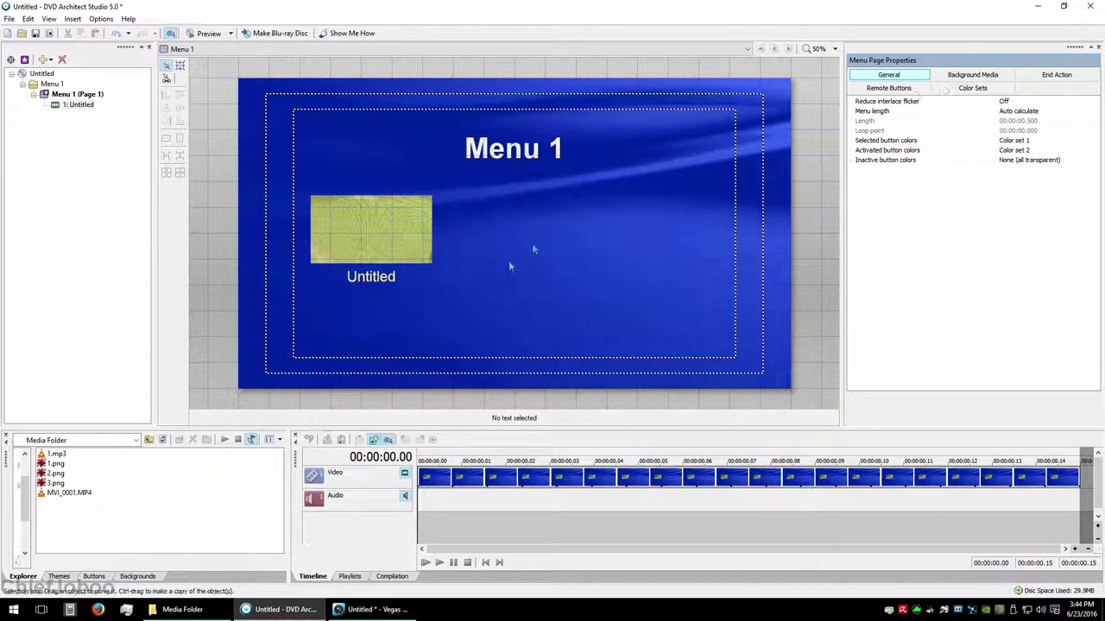
{"action": "left_click", "coordinate": [399, 262]}
{"action": "right_click", "coordinate": [368, 274]}
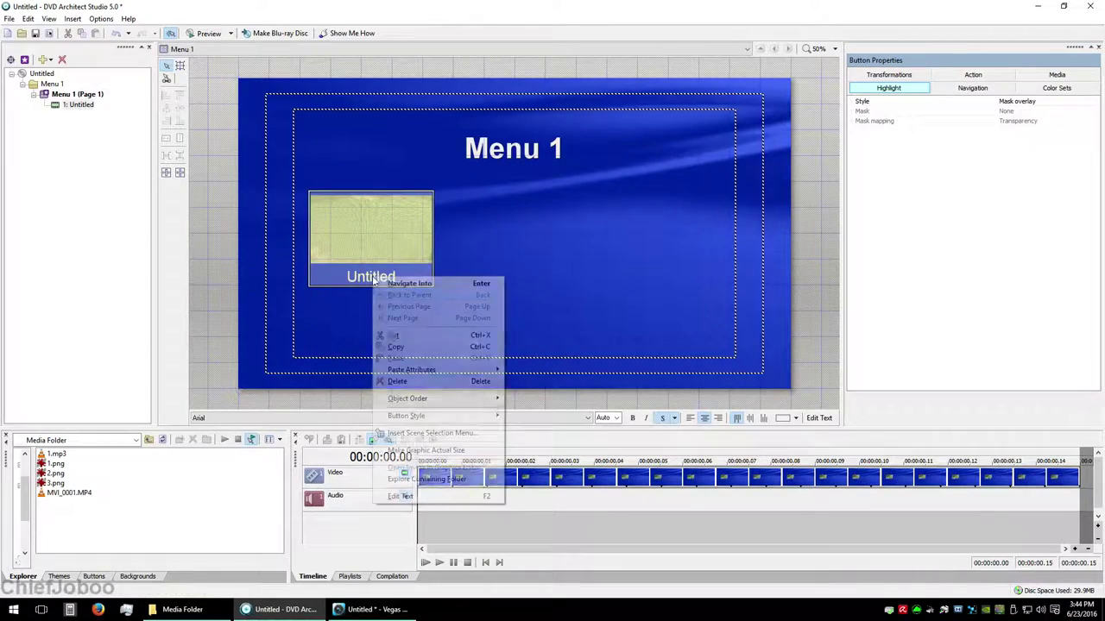
Rename the Untitled button's label to 'Play'
{"action": "left_click", "coordinate": [406, 504]}
{"action": "key", "text": "ctrl+a"}
{"action": "type", "text": "Play"}
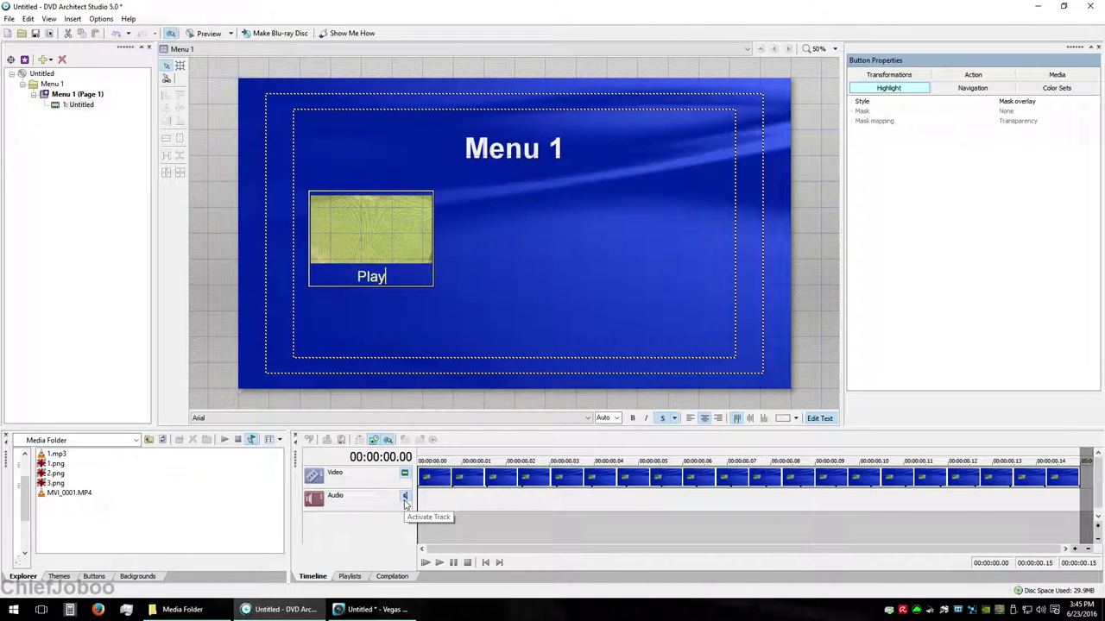
{"action": "left_click", "coordinate": [498, 215]}
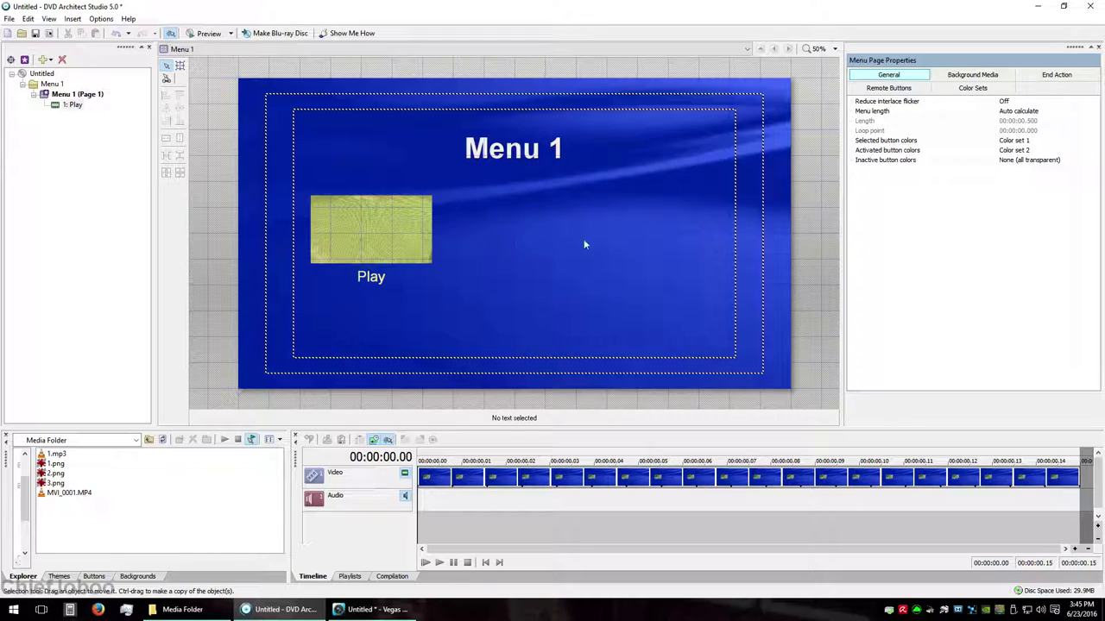
Set the Play button's thumbnail style to Animated and open the Play video page
{"action": "left_click", "coordinate": [408, 224]}
{"action": "left_click", "coordinate": [972, 88]}
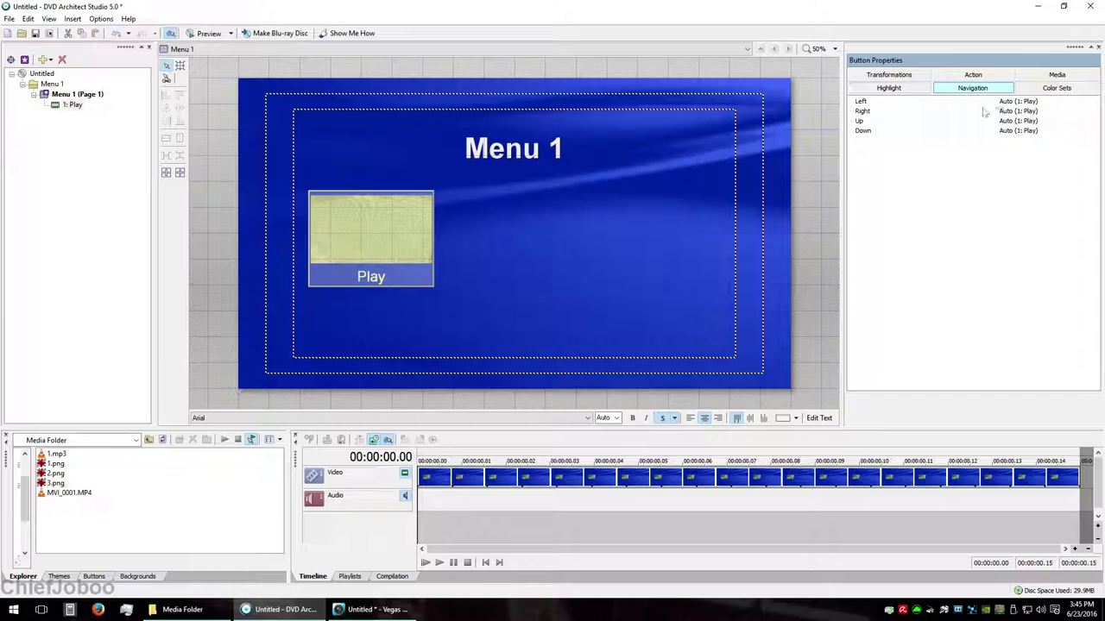
{"action": "left_click", "coordinate": [887, 90]}
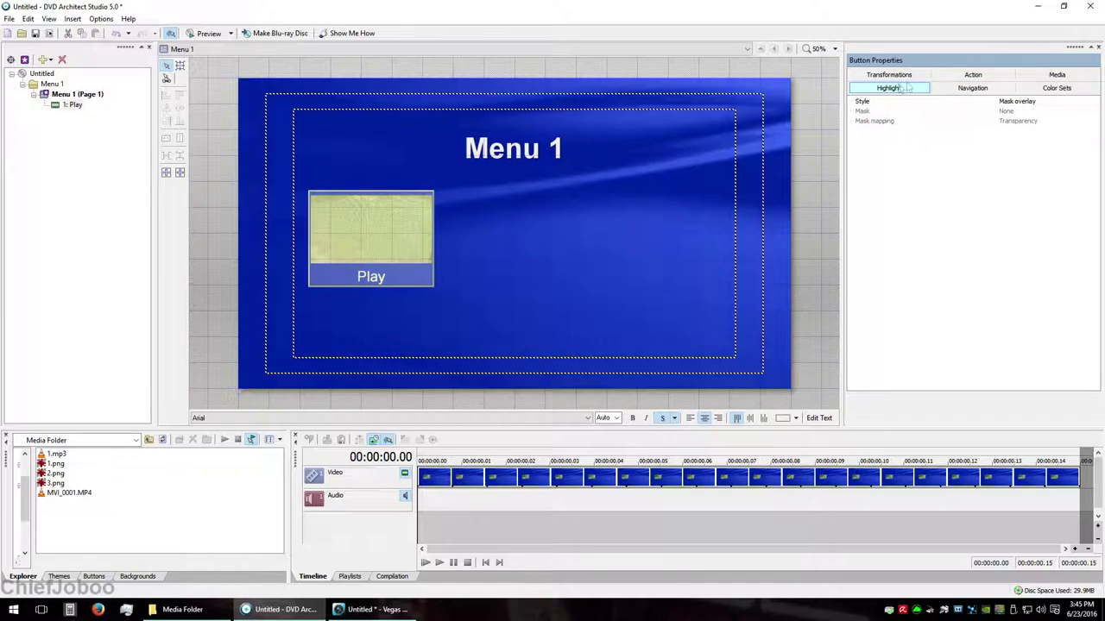
{"action": "left_click", "coordinate": [1046, 76]}
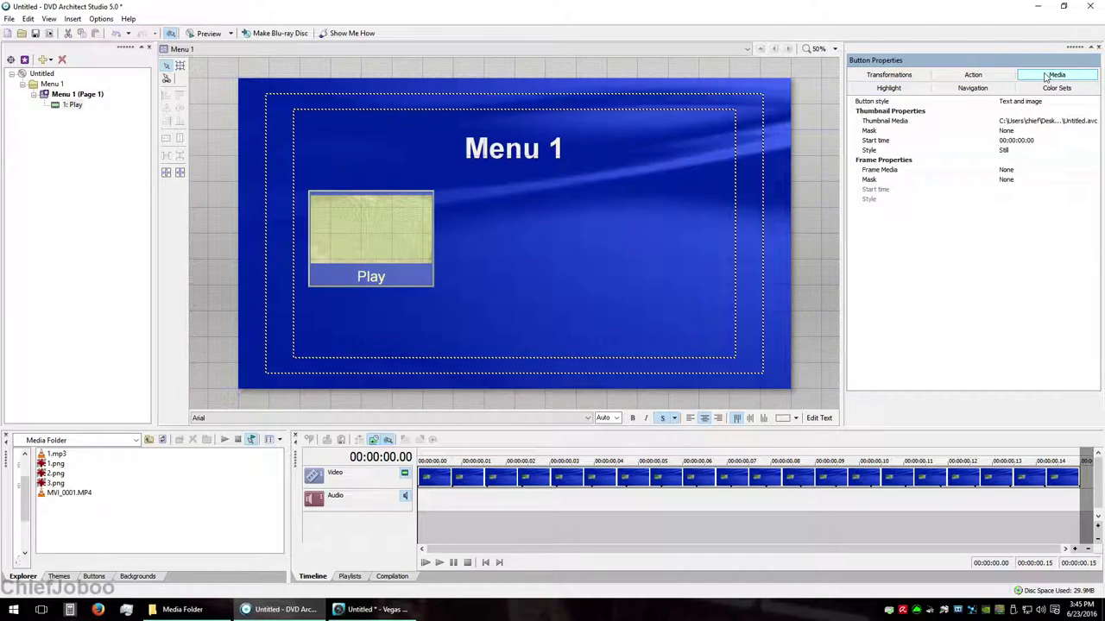
{"action": "left_click", "coordinate": [1008, 152]}
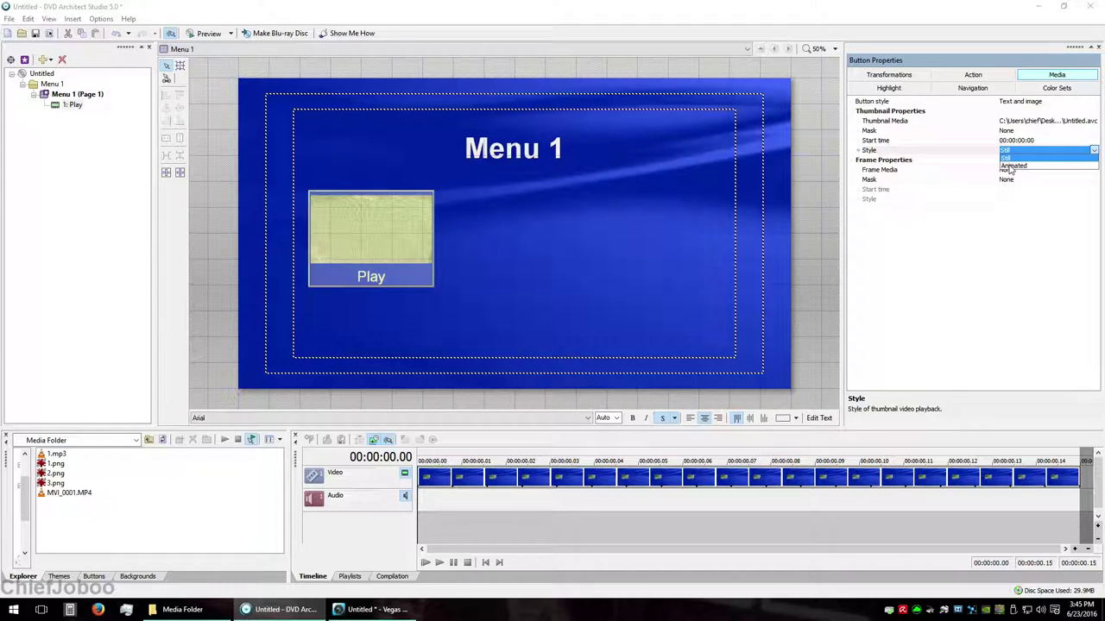
{"action": "left_click", "coordinate": [1010, 167]}
{"action": "left_click", "coordinate": [518, 236]}
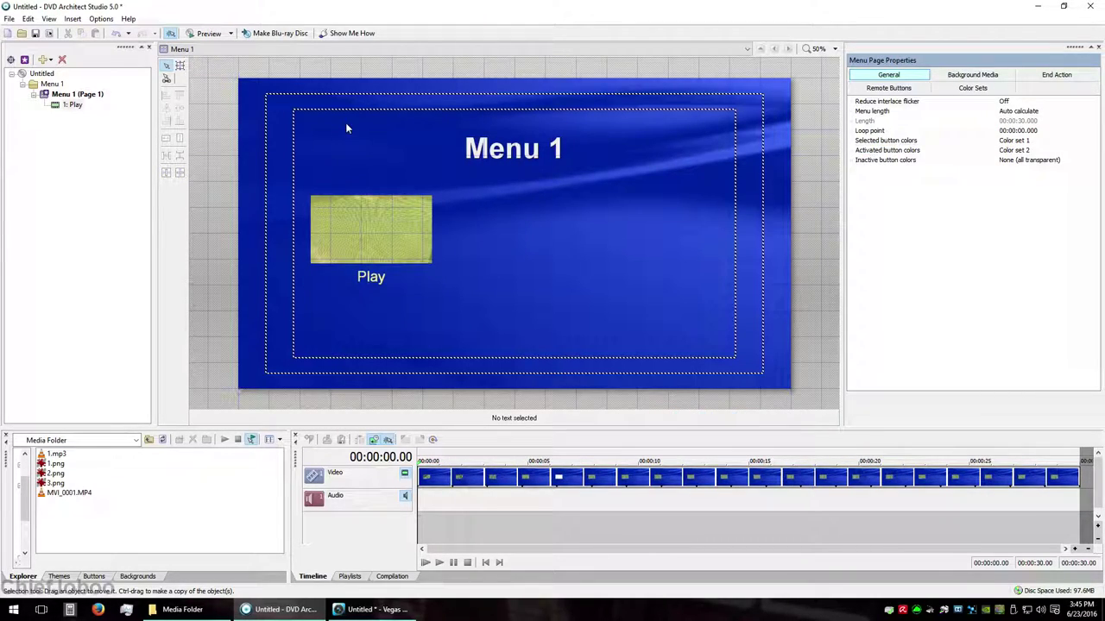
{"action": "left_click", "coordinate": [353, 217]}
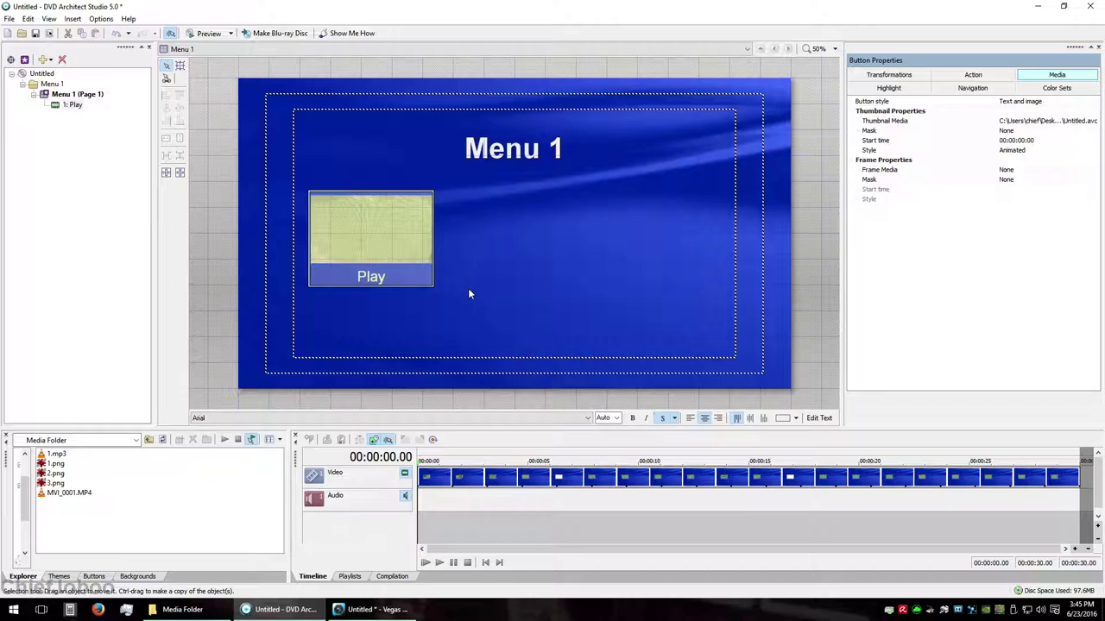
{"action": "double_click", "coordinate": [361, 251]}
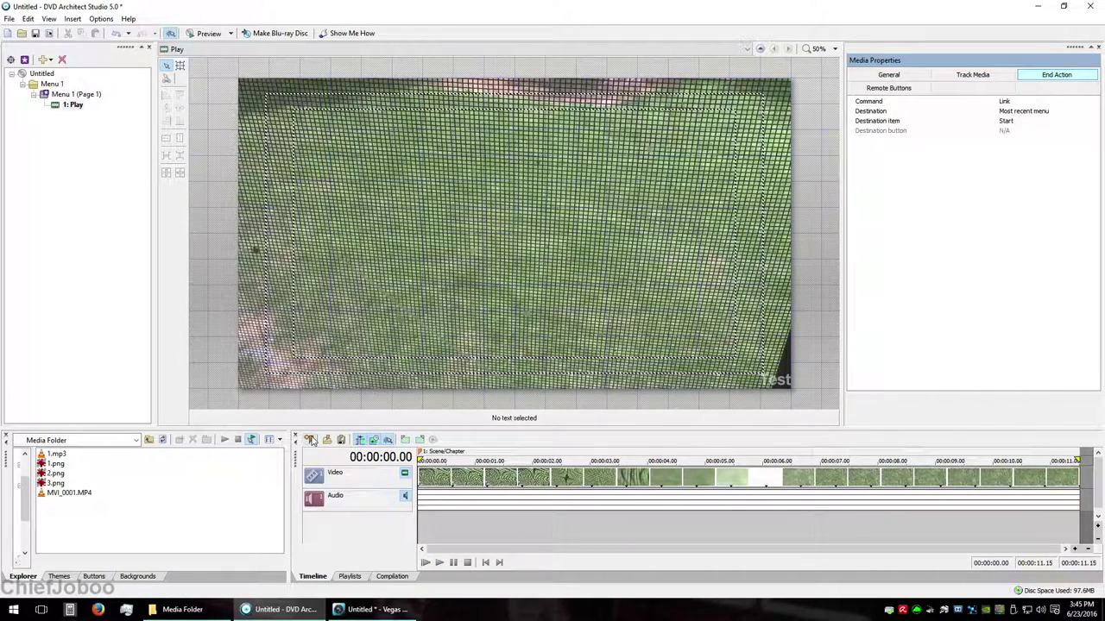
Add chapter markers to the Play video at about 1, 6.4 and 10 seconds
{"action": "scroll", "coordinate": [507, 499], "scroll_direction": "up", "scroll_amount": 10}
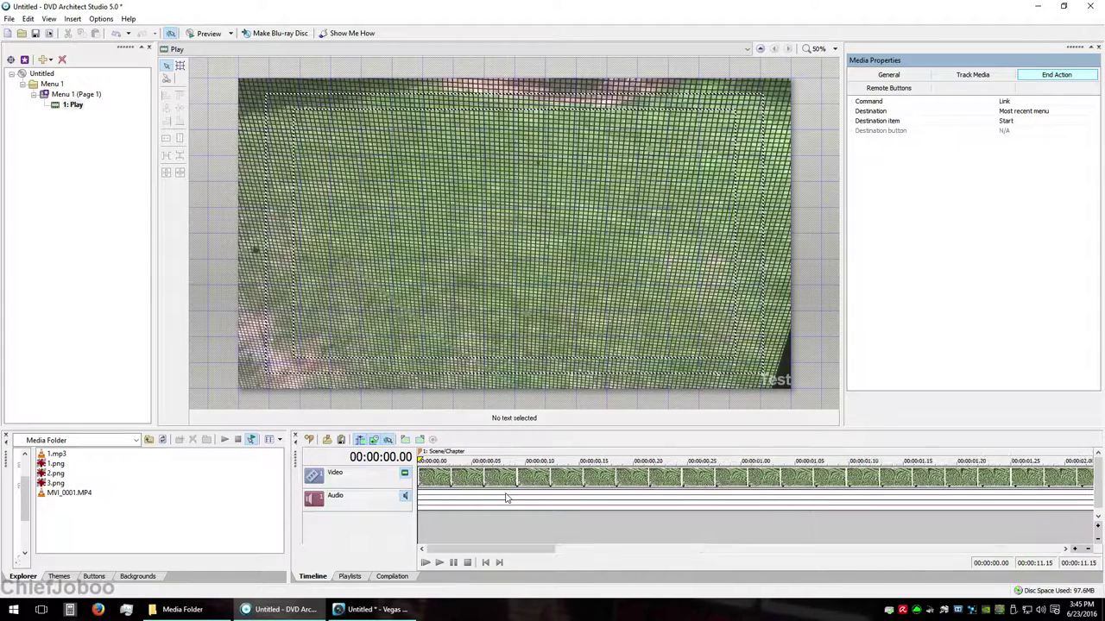
{"action": "scroll", "coordinate": [553, 492], "scroll_direction": "down", "scroll_amount": 5}
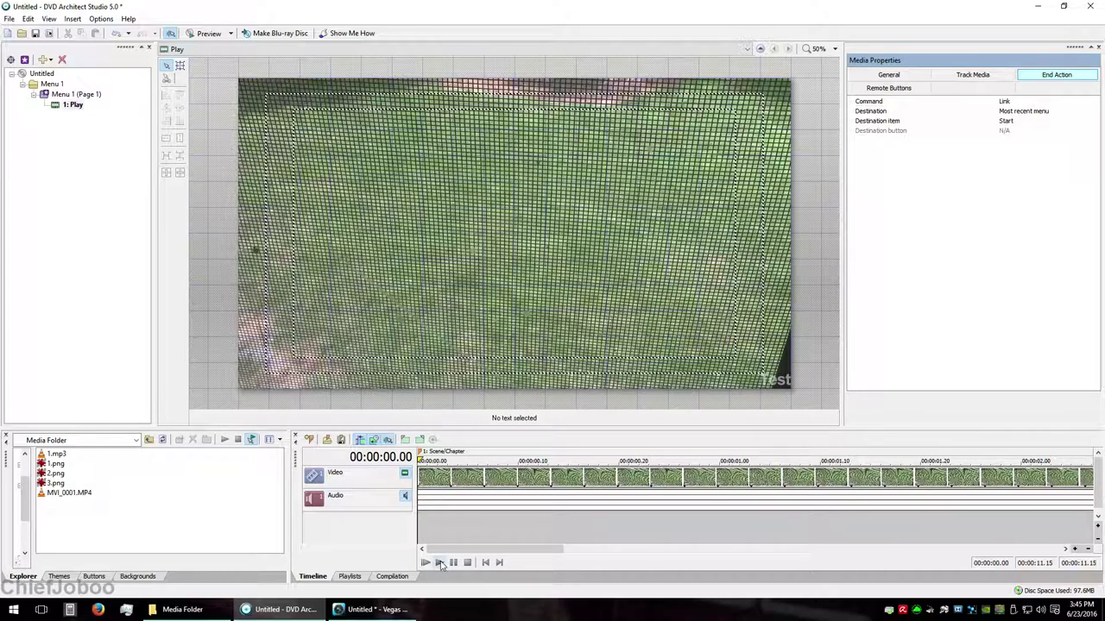
{"action": "scroll", "coordinate": [457, 527], "scroll_direction": "down", "scroll_amount": 4}
{"action": "scroll", "coordinate": [457, 521], "scroll_direction": "down", "scroll_amount": 3}
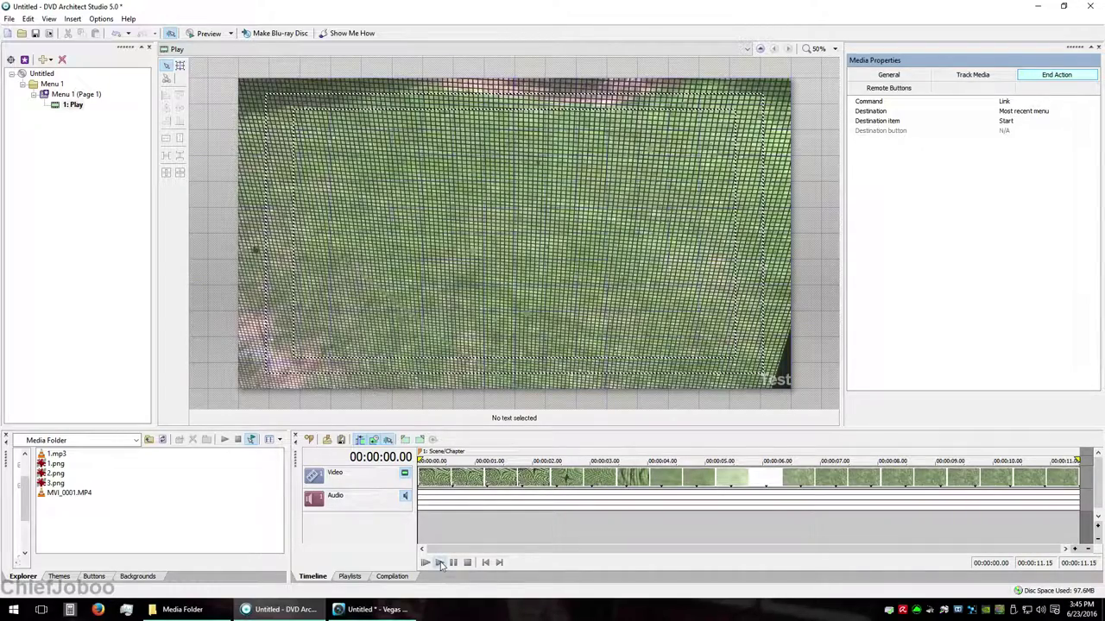
{"action": "left_click", "coordinate": [439, 563]}
{"action": "left_click", "coordinate": [309, 442]}
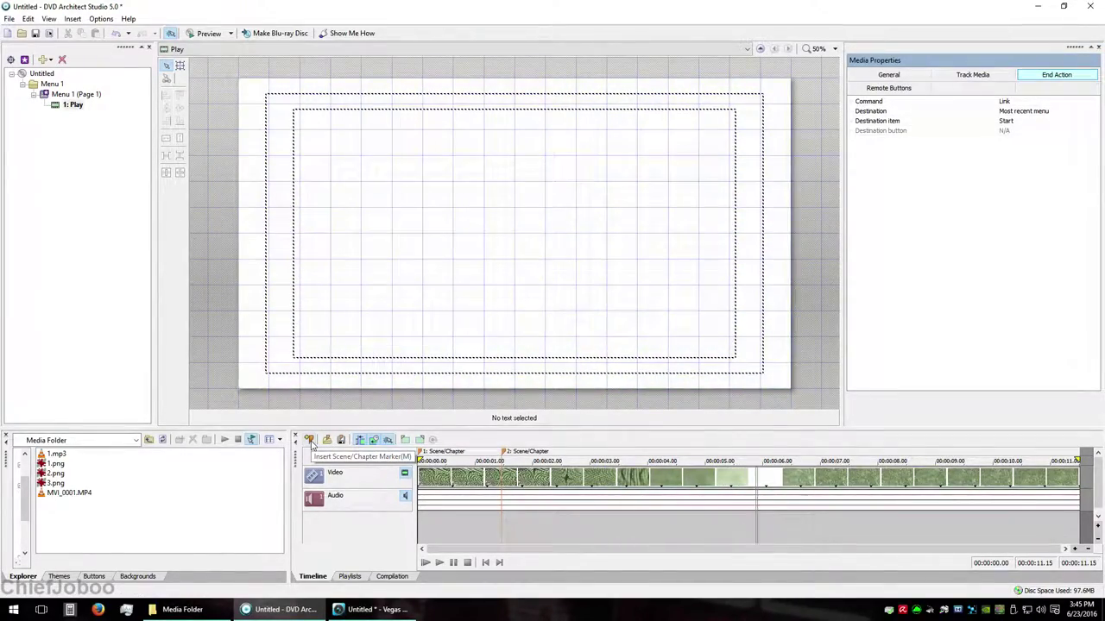
{"action": "left_click", "coordinate": [311, 442]}
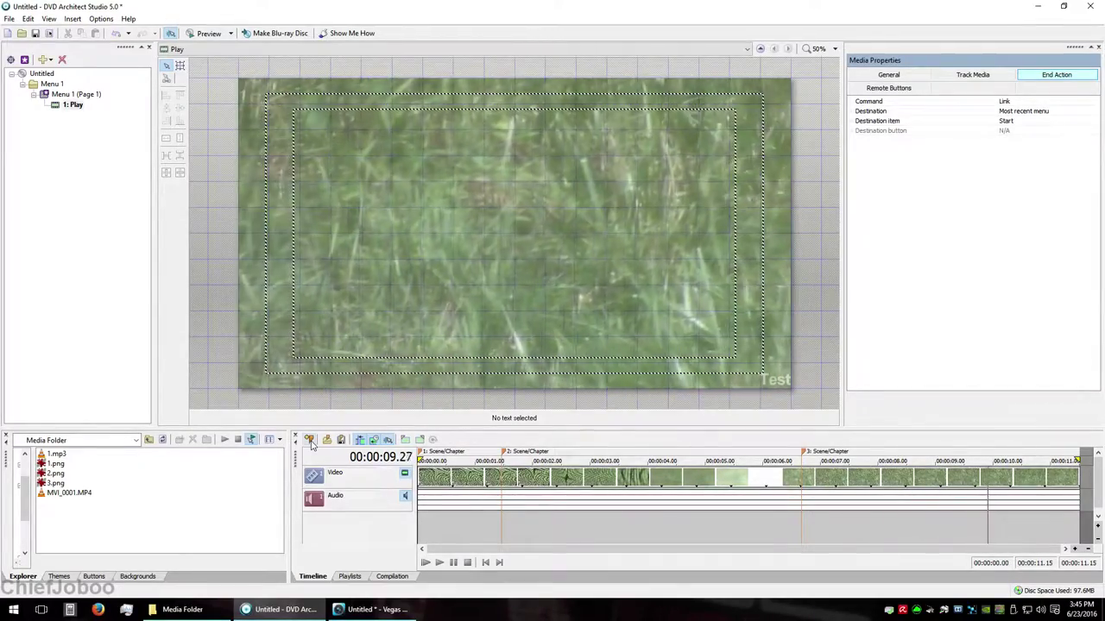
{"action": "left_click", "coordinate": [310, 442]}
{"action": "left_click", "coordinate": [466, 562]}
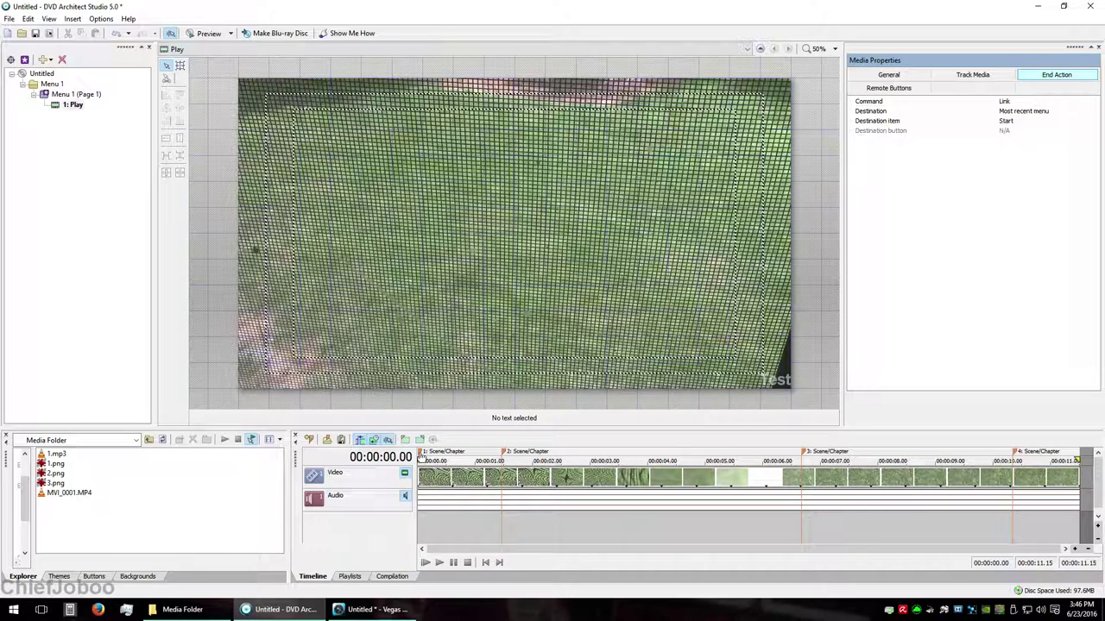
Rename the second chapter marker to 'Chapter 2' and return to Menu 1
{"action": "right_click", "coordinate": [506, 455]}
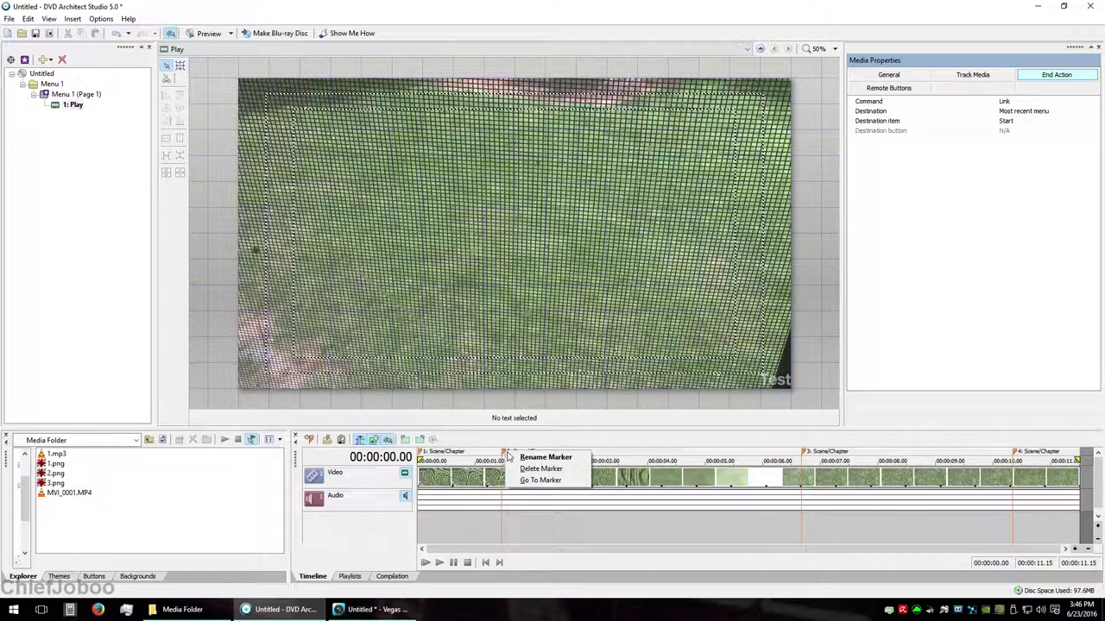
{"action": "left_click", "coordinate": [522, 460]}
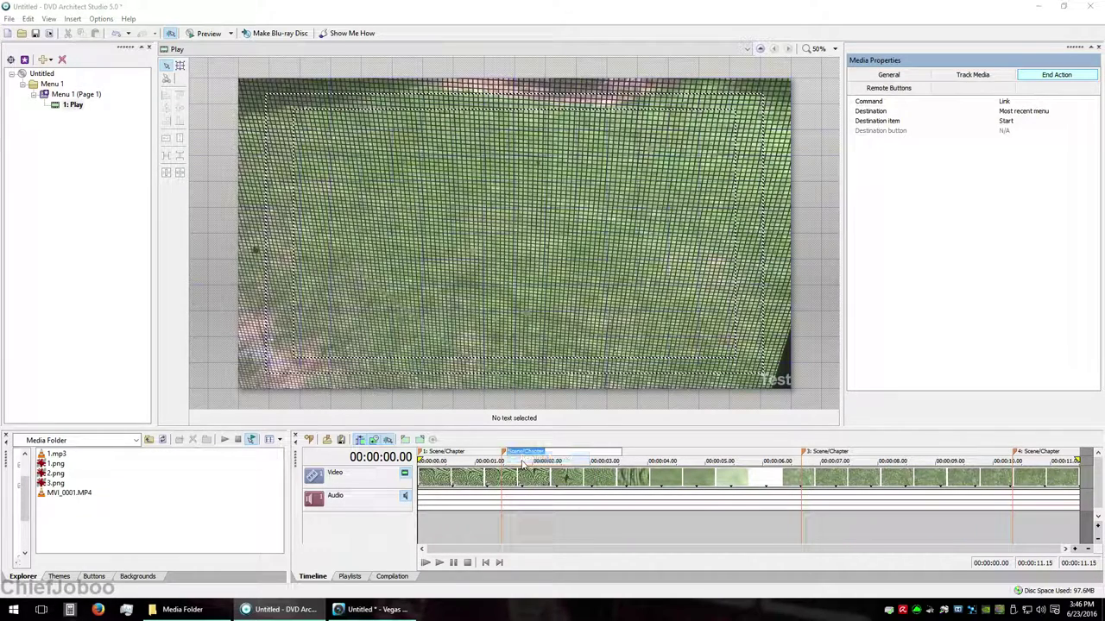
{"action": "type", "text": "Chapter 2"}
{"action": "key", "text": "Return"}
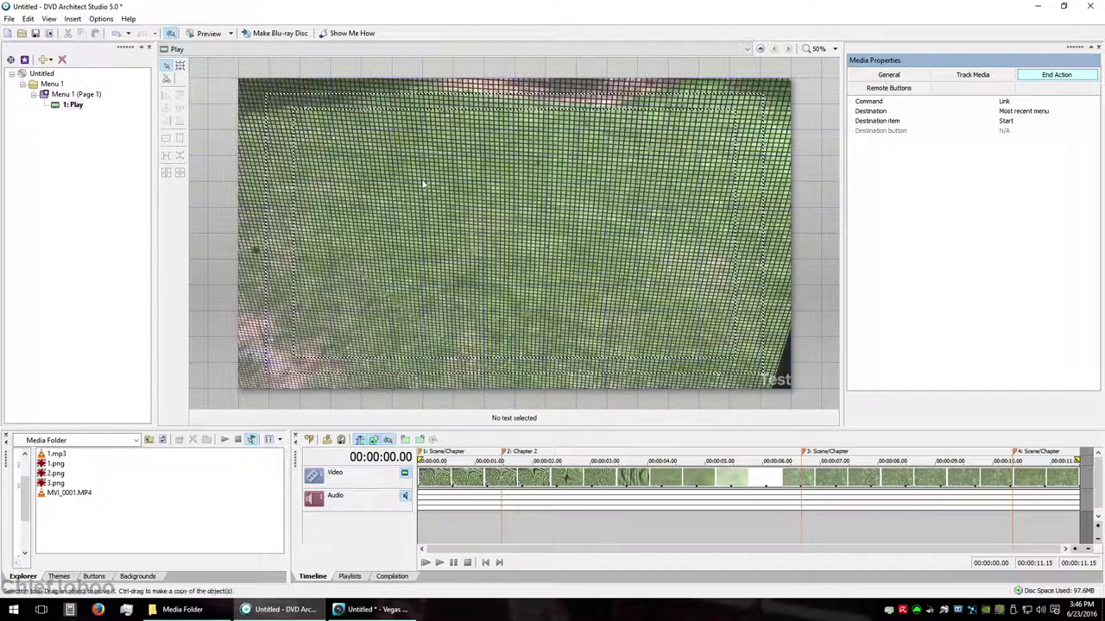
{"action": "left_click", "coordinate": [80, 95]}
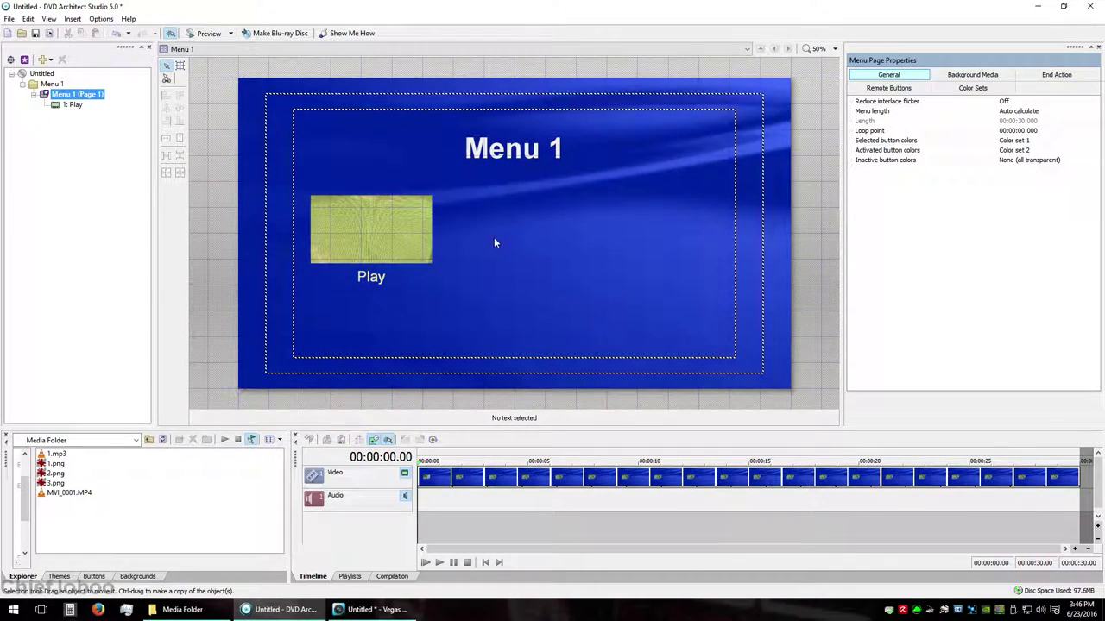
{"action": "left_click", "coordinate": [376, 232]}
Insert a Scene Selection menu from the Play button with fewer links per page, placing its button right of Play
{"action": "right_click", "coordinate": [376, 232]}
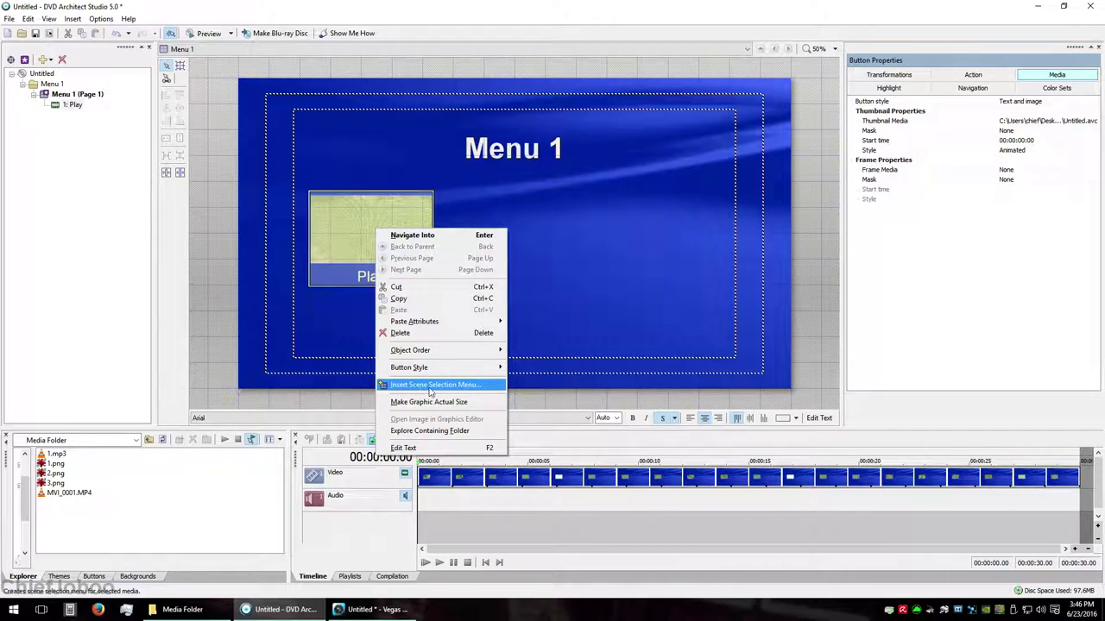
{"action": "left_click", "coordinate": [457, 390]}
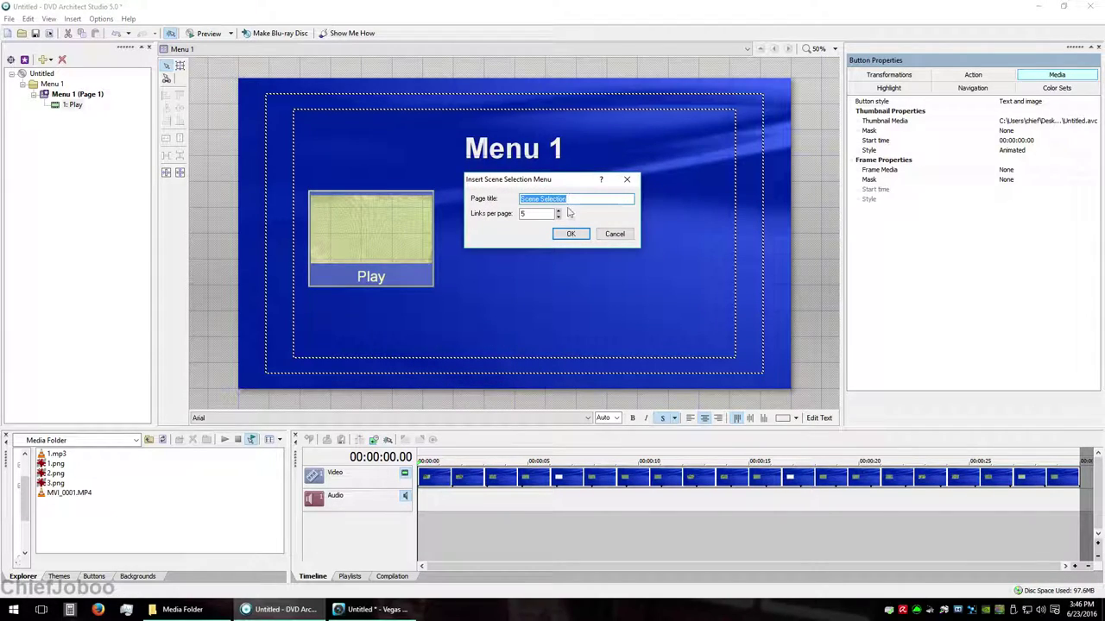
{"action": "left_click", "coordinate": [559, 215]}
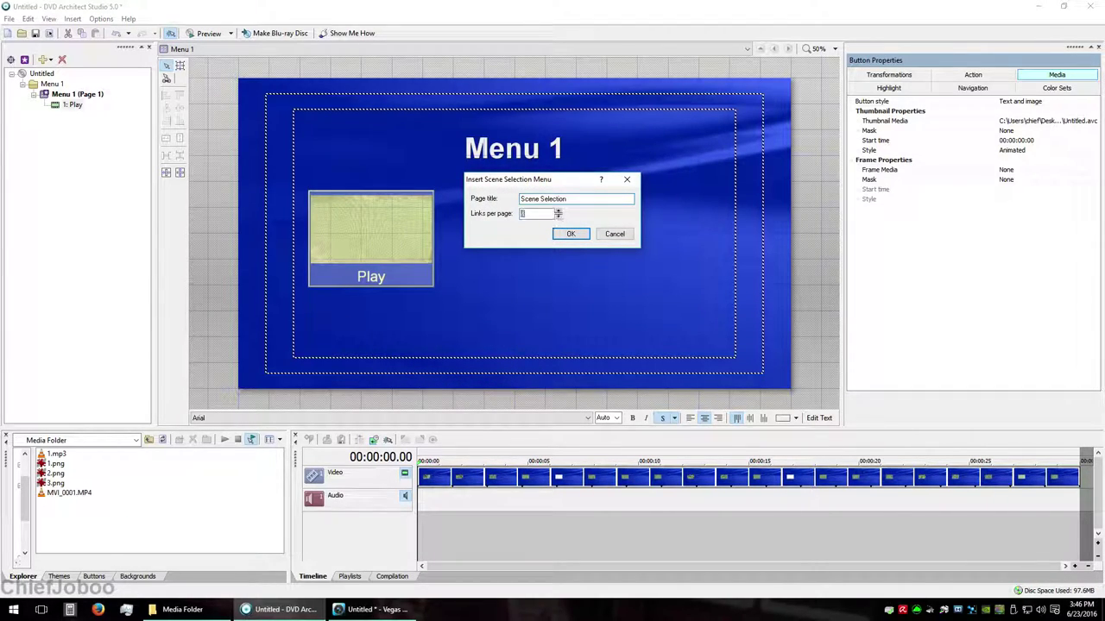
{"action": "left_click", "coordinate": [560, 216]}
{"action": "left_click", "coordinate": [560, 216]}
{"action": "left_click", "coordinate": [559, 216]}
{"action": "left_click", "coordinate": [559, 219]}
{"action": "left_click", "coordinate": [559, 219]}
{"action": "left_click", "coordinate": [572, 234]}
{"action": "left_click_drag", "start_coordinate": [459, 248], "coordinate": [635, 244]}
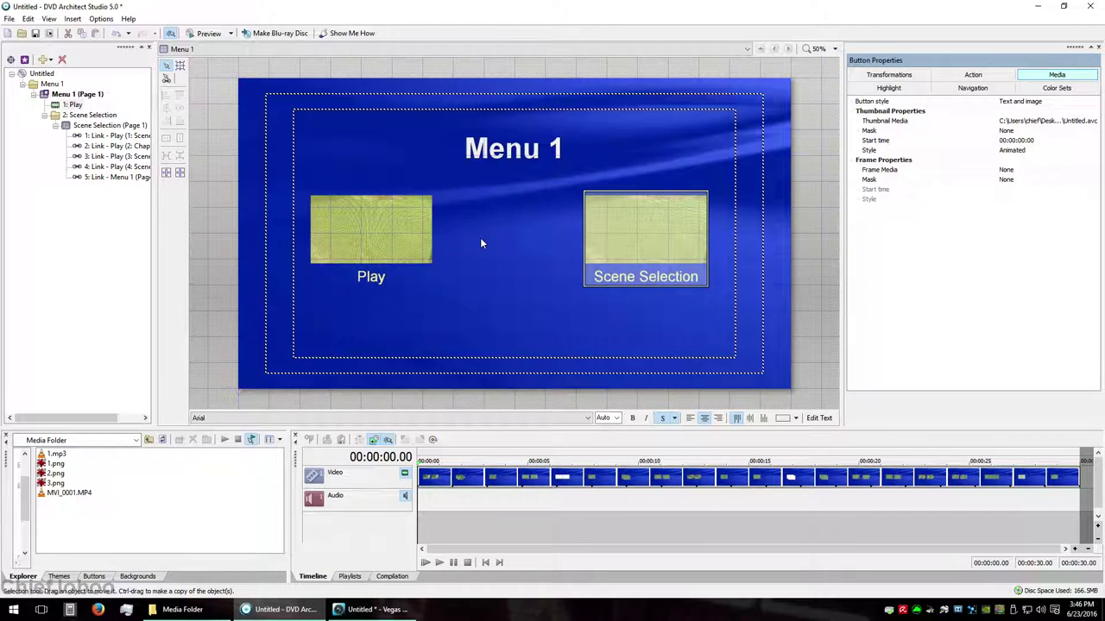
Make the Scene Selection button Text Only and navigate into the Scene Selection page
{"action": "right_click", "coordinate": [659, 231]}
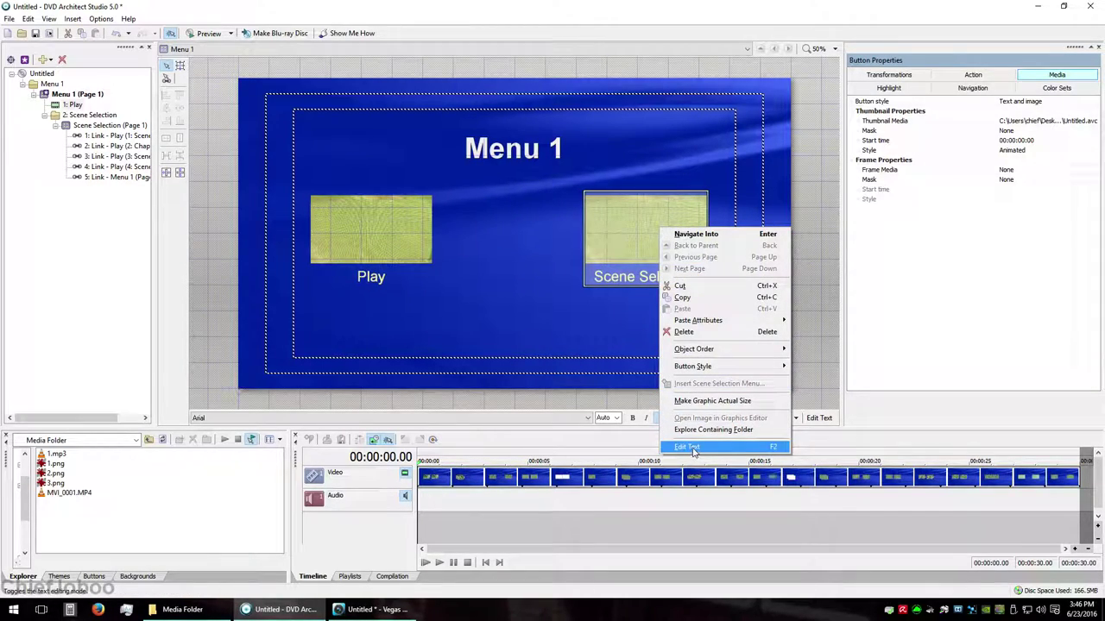
{"action": "mouse_move", "coordinate": [700, 366]}
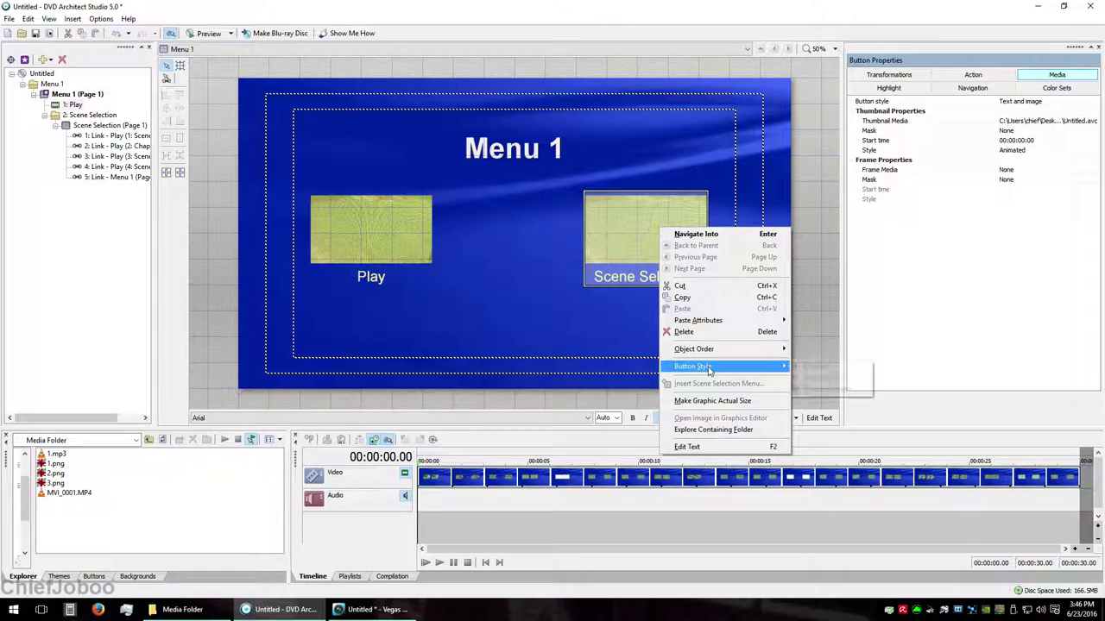
{"action": "left_click", "coordinate": [808, 368]}
{"action": "right_click", "coordinate": [649, 279]}
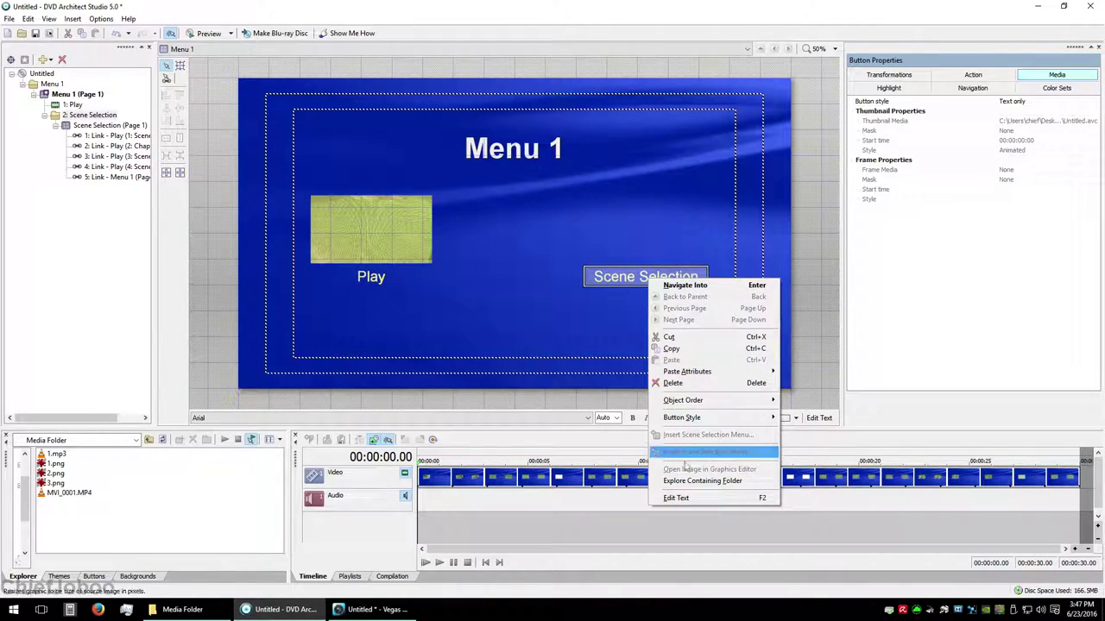
{"action": "left_click", "coordinate": [670, 285]}
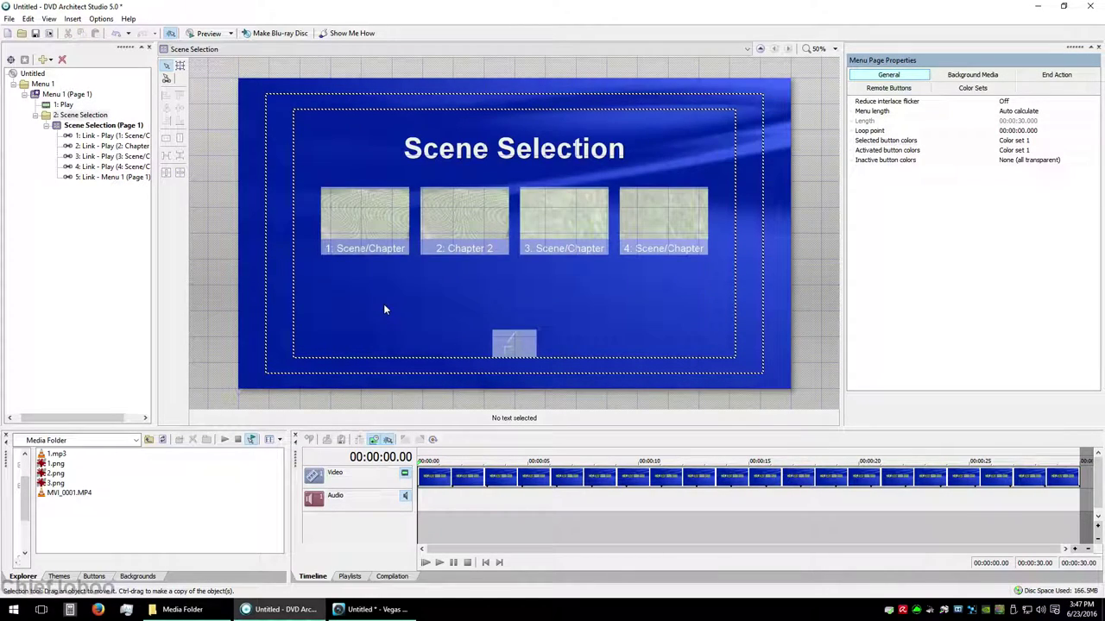
Give the page's return-arrow button a Mask overlay highlight style
{"action": "left_click", "coordinate": [375, 216]}
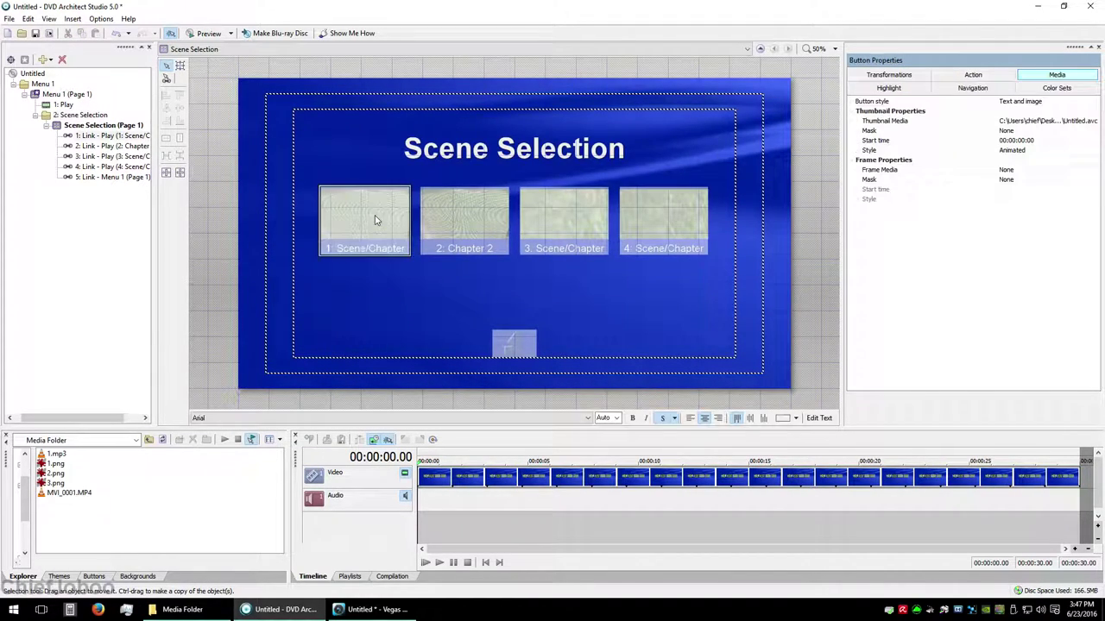
{"action": "left_click", "coordinate": [409, 275]}
{"action": "left_click", "coordinate": [464, 214]}
{"action": "left_click", "coordinate": [449, 336]}
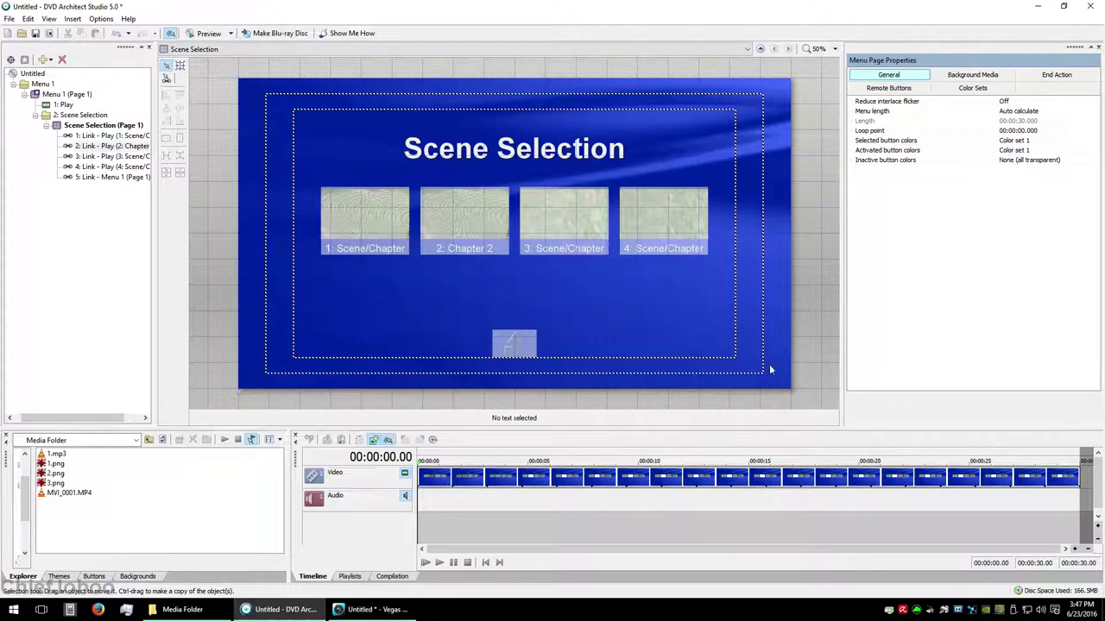
{"action": "left_click", "coordinate": [514, 343]}
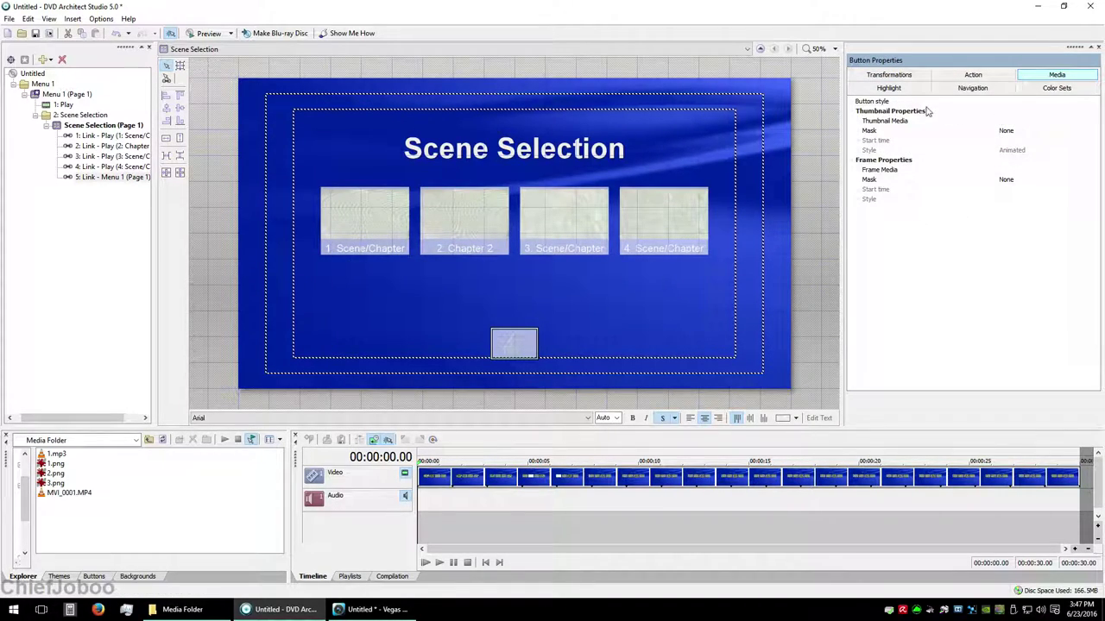
{"action": "left_click", "coordinate": [889, 88]}
{"action": "left_click", "coordinate": [973, 88]}
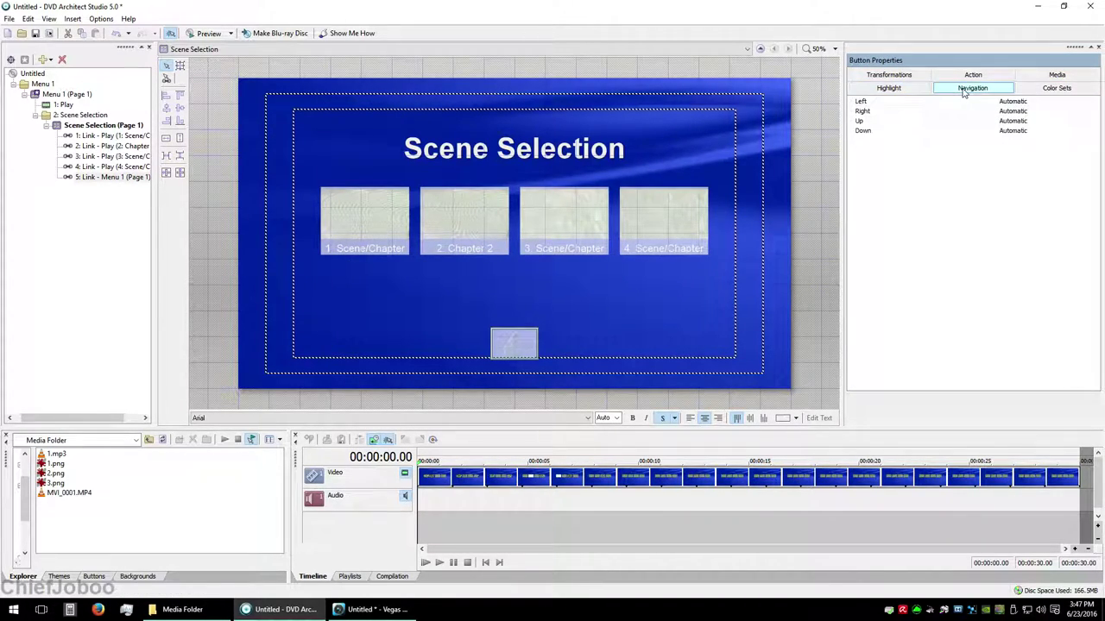
{"action": "left_click", "coordinate": [889, 88]}
{"action": "left_click", "coordinate": [889, 75]}
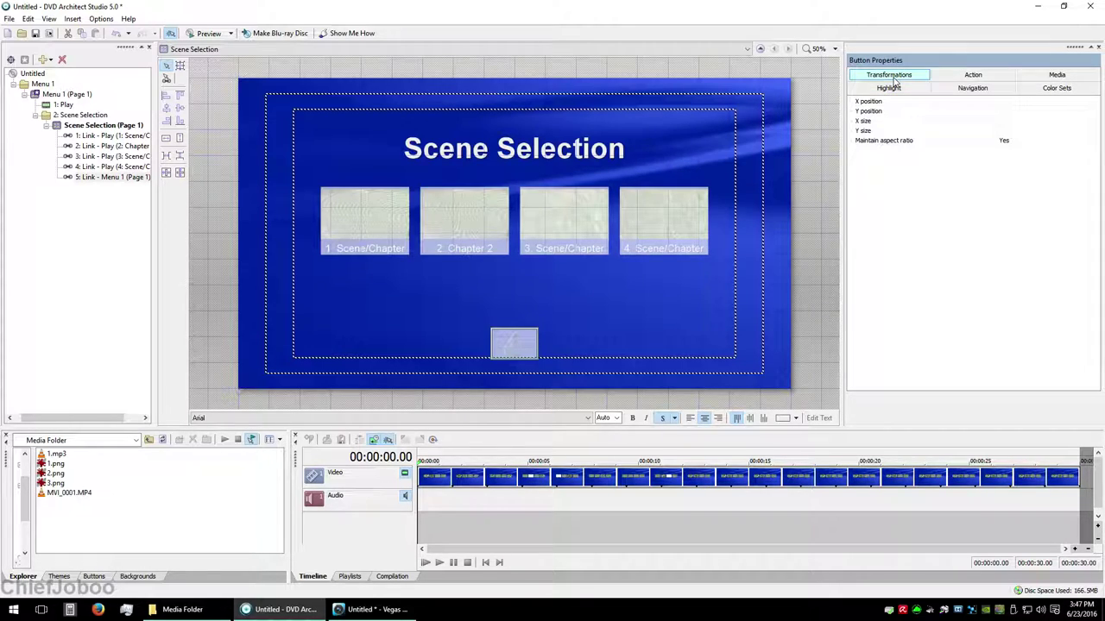
{"action": "left_click", "coordinate": [891, 89]}
{"action": "left_click", "coordinate": [1038, 104]}
{"action": "left_click", "coordinate": [1027, 120]}
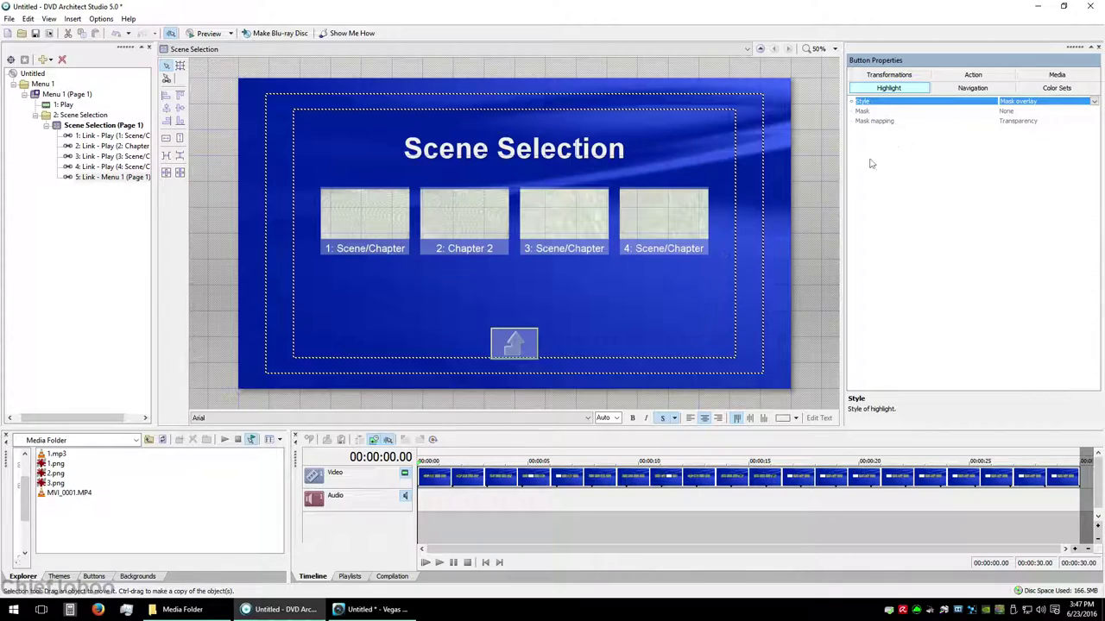
Review the return-arrow button's navigation, position and thumbnail style settings
{"action": "left_click", "coordinate": [975, 90]}
{"action": "left_click", "coordinate": [921, 76]}
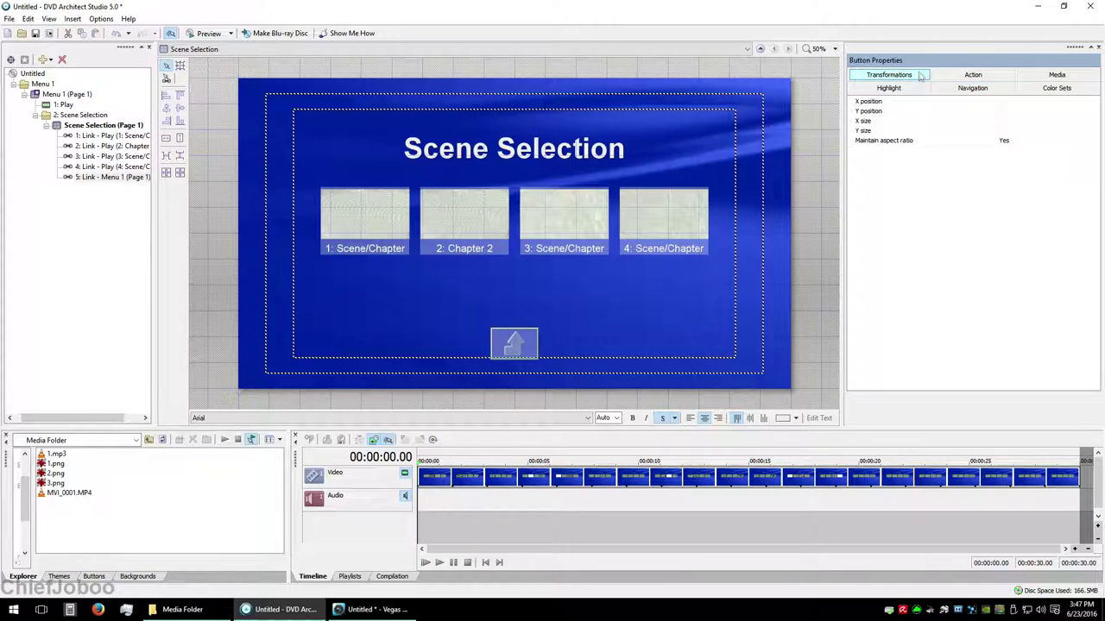
{"action": "left_click", "coordinate": [1056, 75]}
{"action": "left_click", "coordinate": [993, 151]}
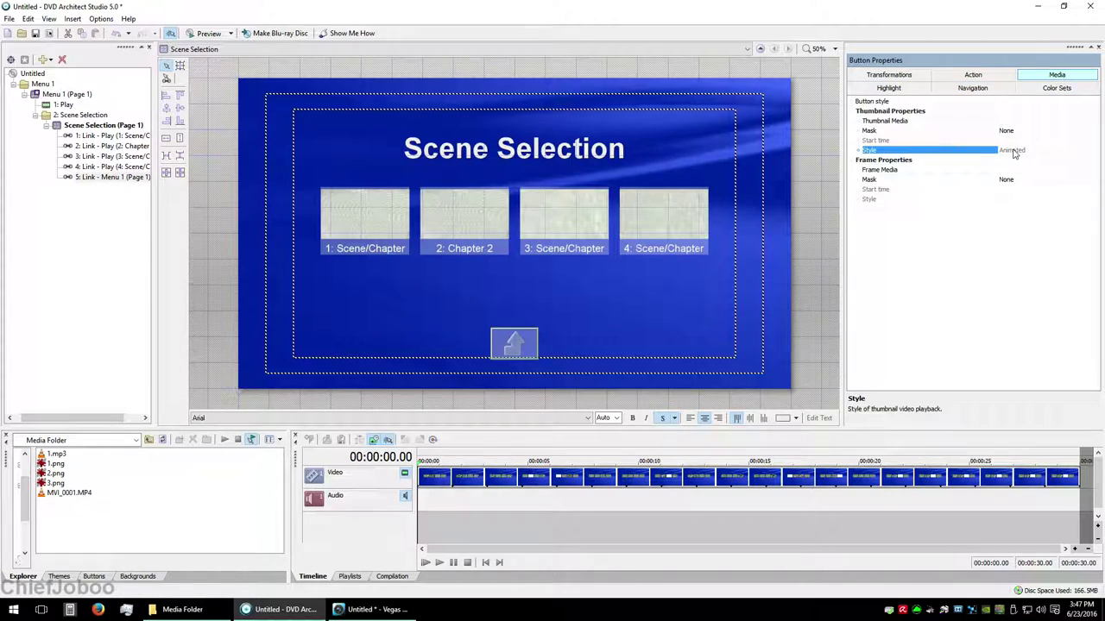
{"action": "left_click", "coordinate": [729, 304]}
{"action": "left_click", "coordinate": [361, 230]}
Relabel the second chapter button on the Scene Selection page as 'Grass'
{"action": "right_click", "coordinate": [460, 252]}
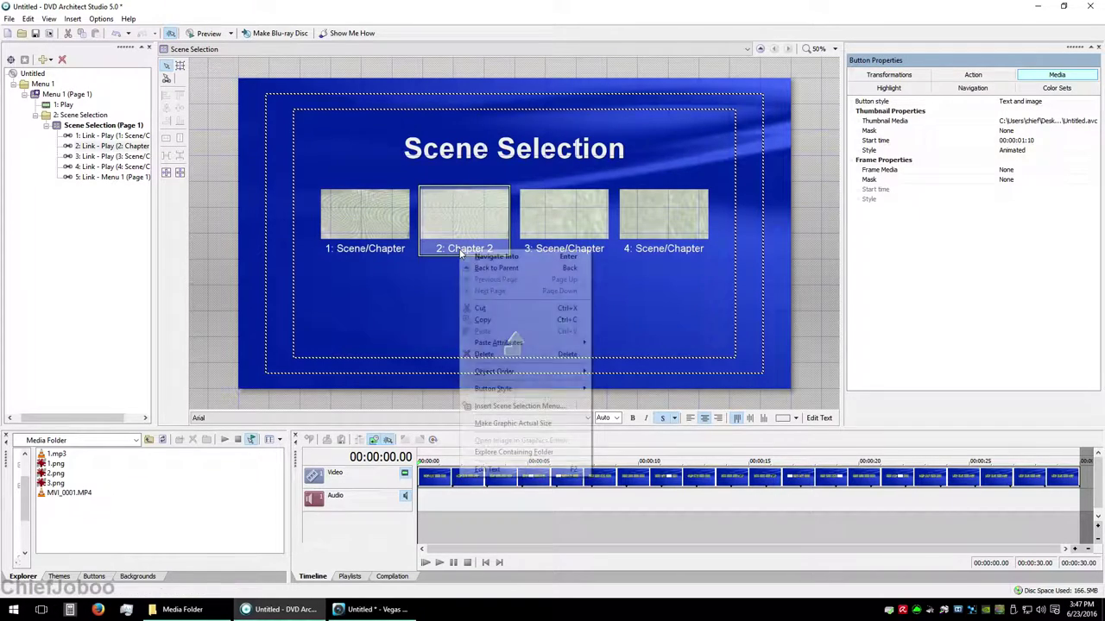
{"action": "left_click", "coordinate": [486, 469]}
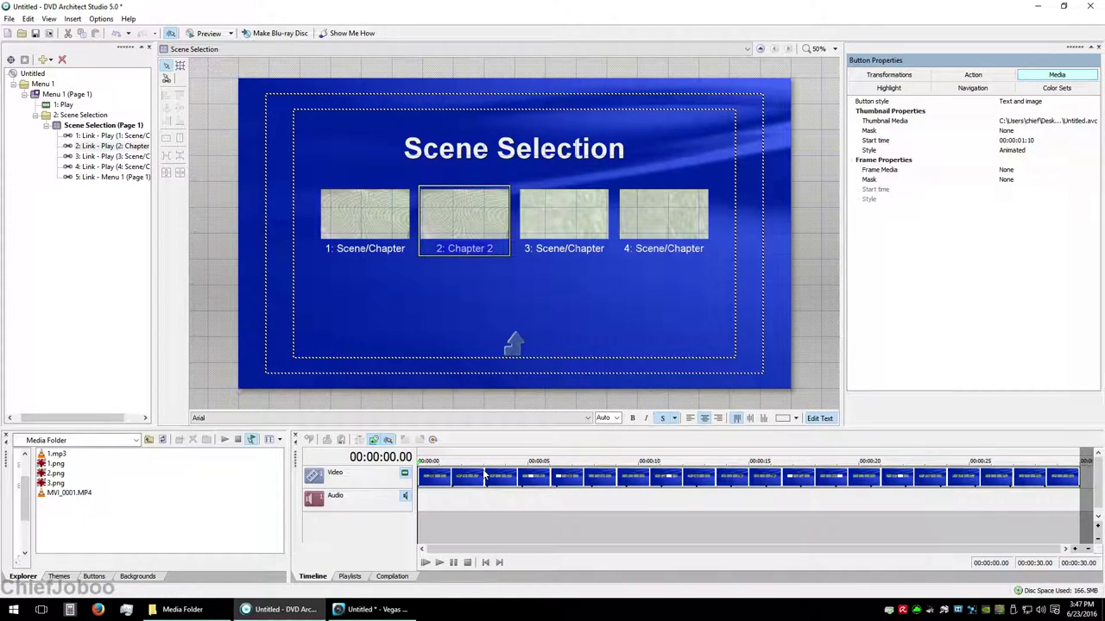
{"action": "key", "text": "ctrl+a"}
{"action": "type", "text": "Gr"}
{"action": "left_click", "coordinate": [413, 321]}
{"action": "left_click", "coordinate": [483, 291]}
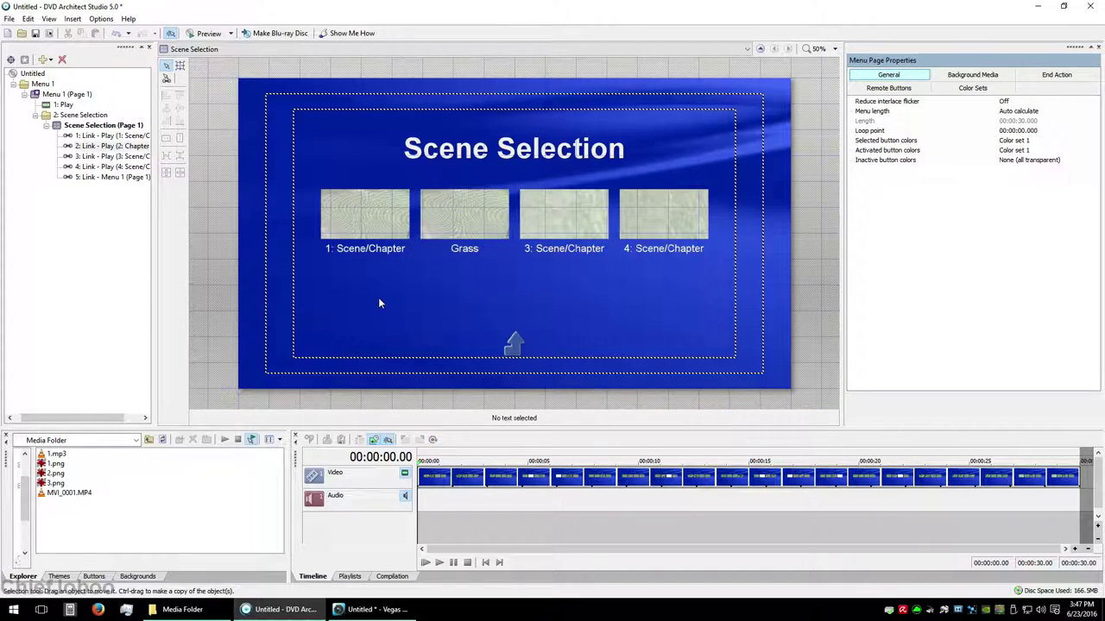
Check the third and fourth chapter buttons' navigation settings, then return to Menu 1
{"action": "left_click", "coordinate": [572, 216]}
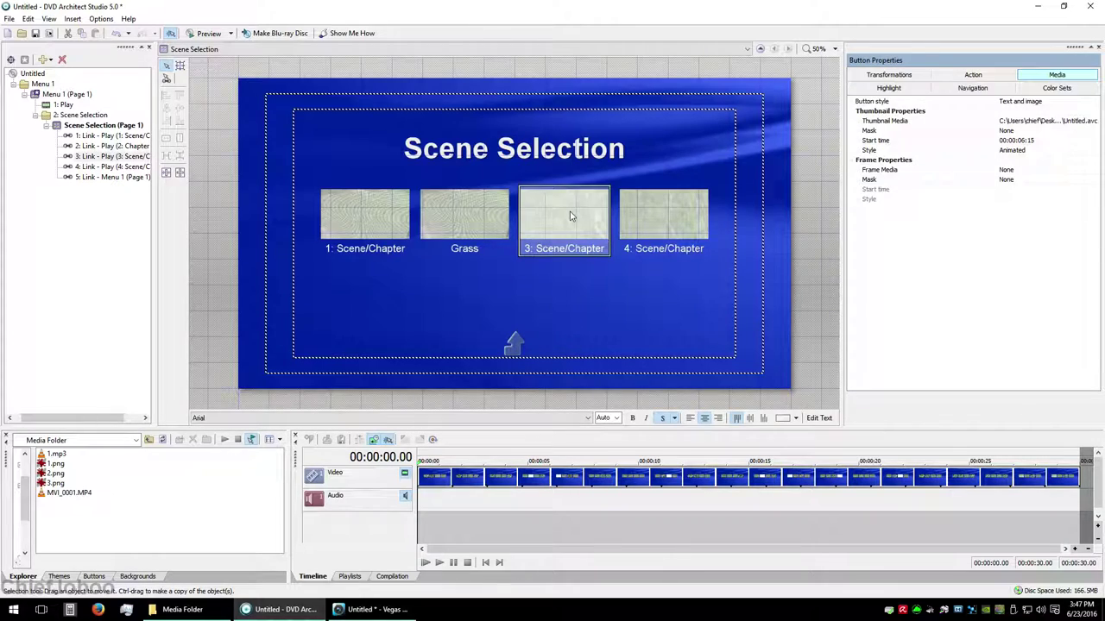
{"action": "left_click", "coordinate": [968, 90]}
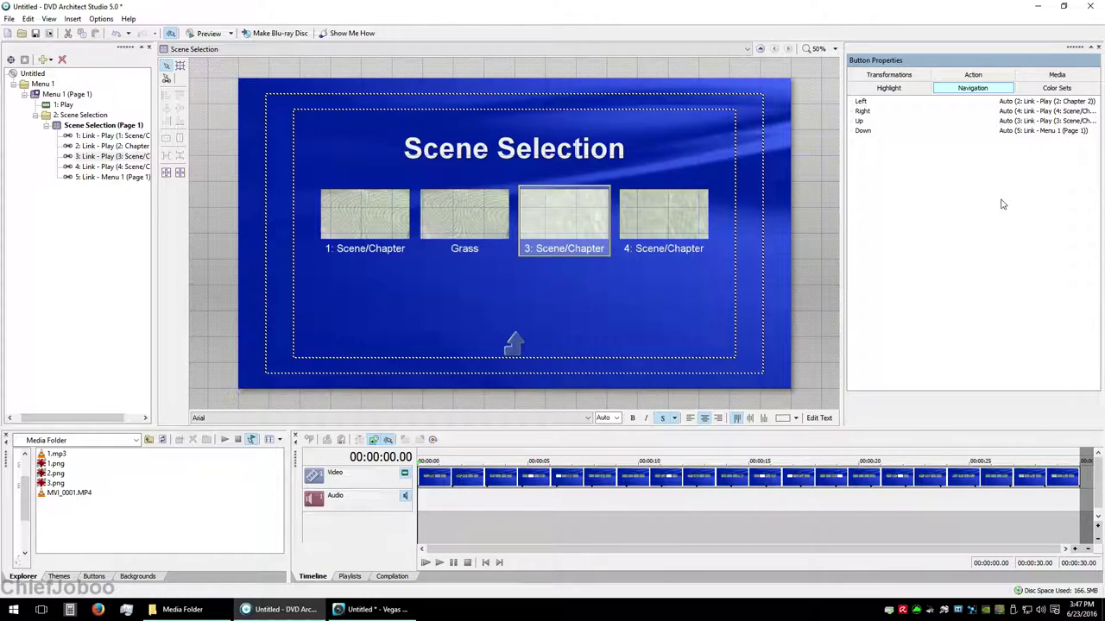
{"action": "left_click", "coordinate": [514, 345]}
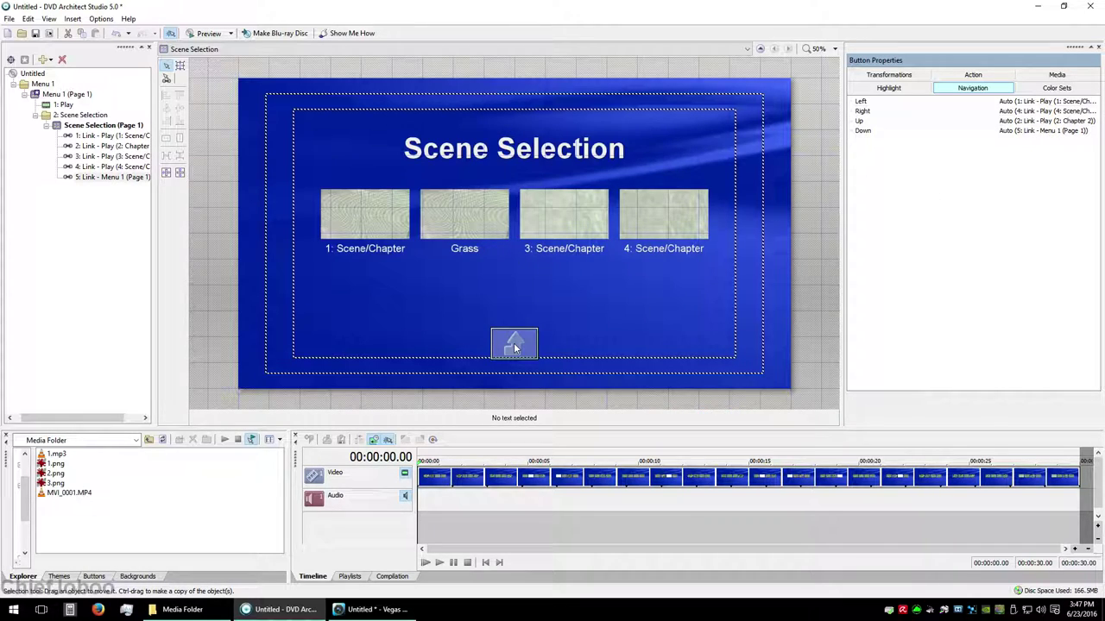
{"action": "left_click", "coordinate": [570, 221]}
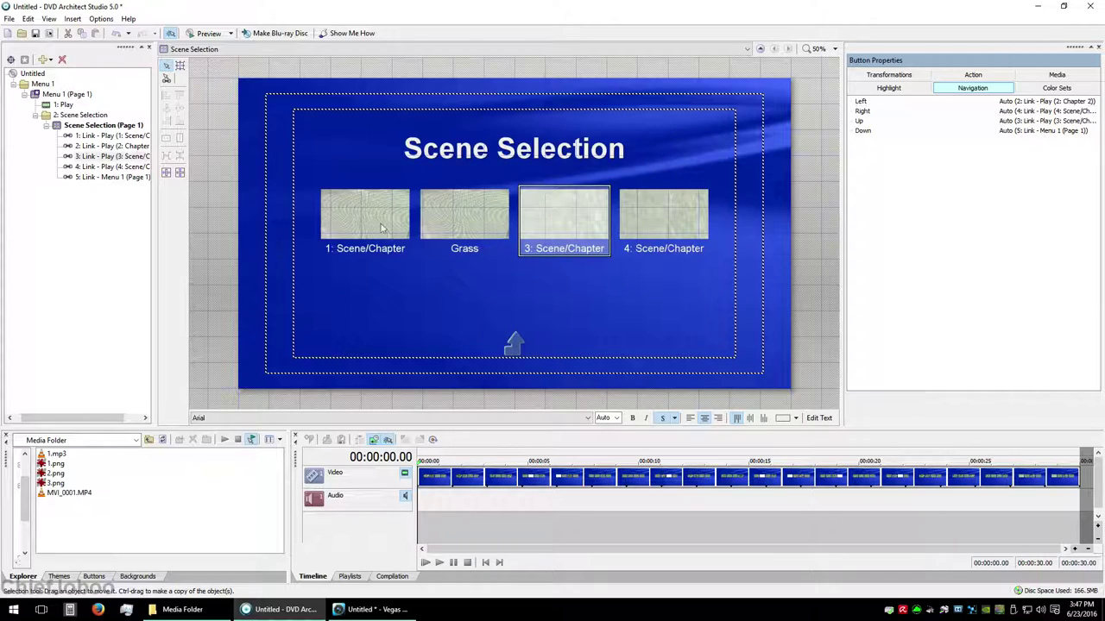
{"action": "left_click", "coordinate": [360, 157]}
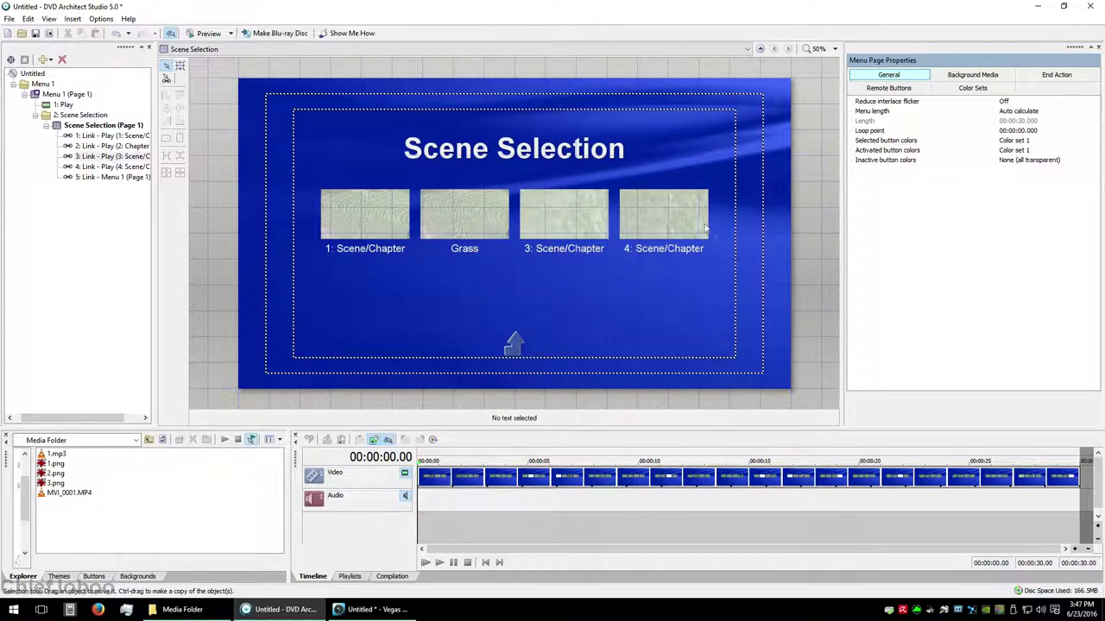
{"action": "left_click", "coordinate": [662, 216]}
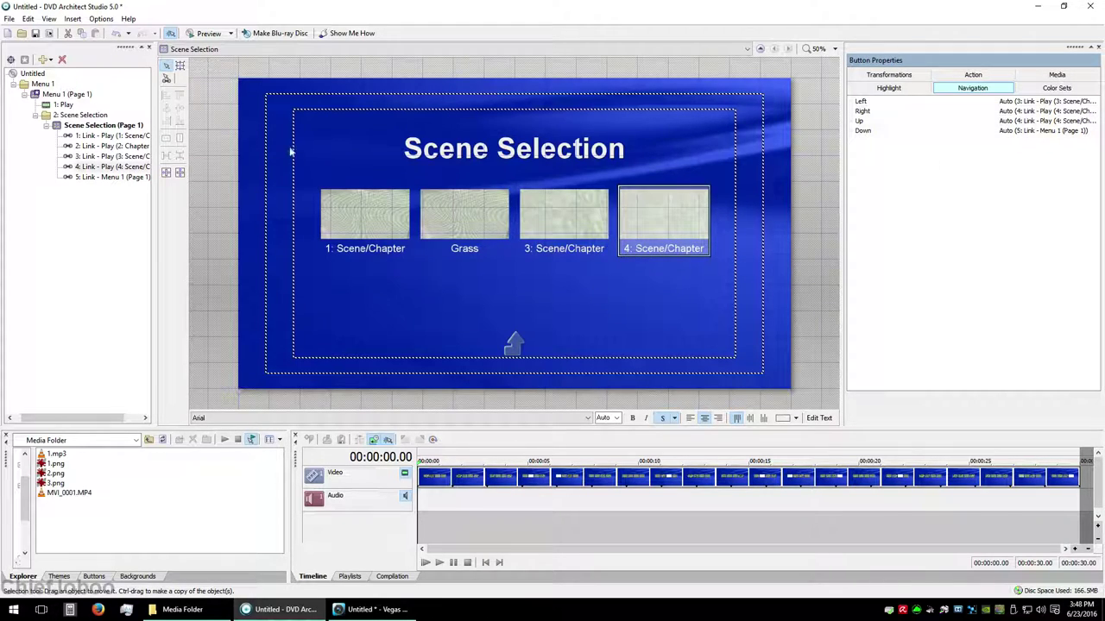
{"action": "left_click", "coordinate": [320, 134]}
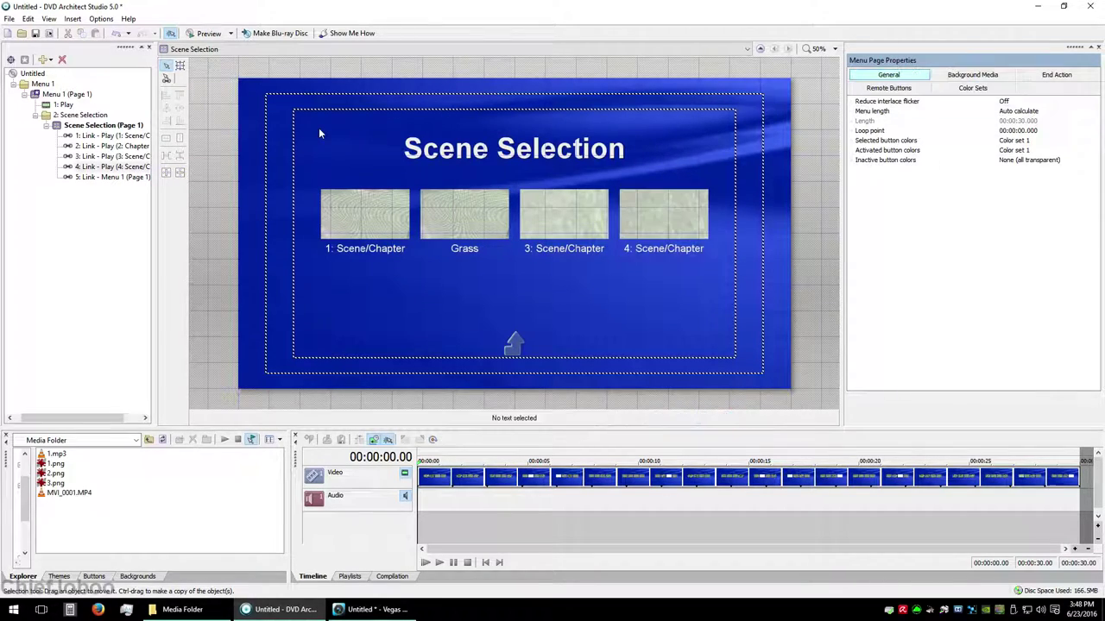
{"action": "left_click", "coordinate": [67, 95]}
Move Scene Selection to the bottom centre and Play to the page centre, centring both
{"action": "left_click", "coordinate": [629, 276]}
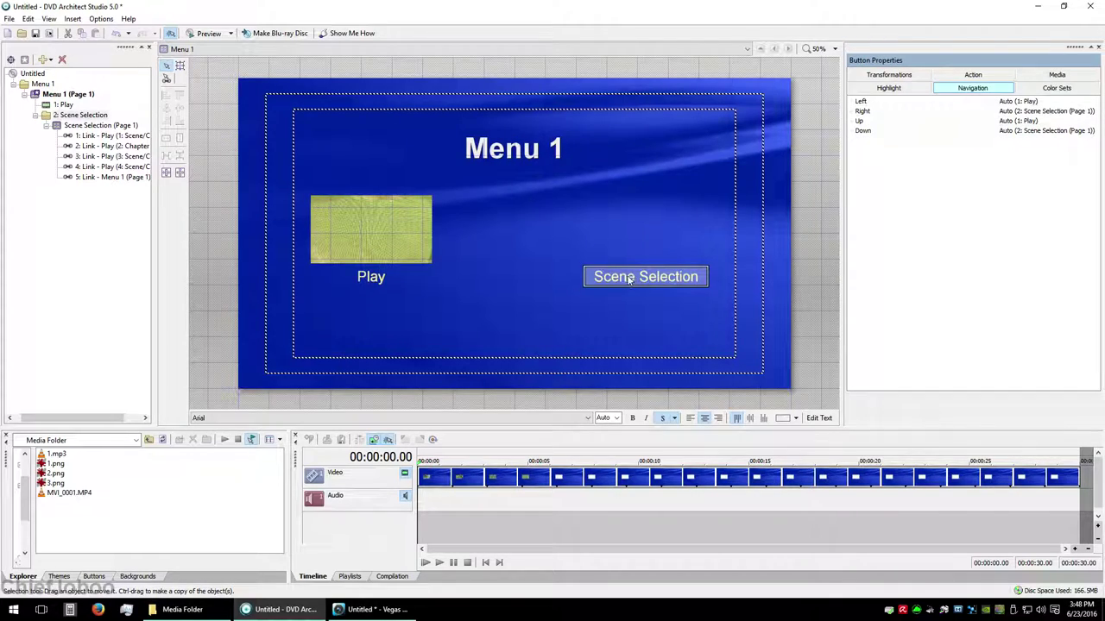
{"action": "left_click_drag", "start_coordinate": [629, 276], "coordinate": [510, 336]}
{"action": "left_click_drag", "start_coordinate": [373, 227], "coordinate": [523, 239]}
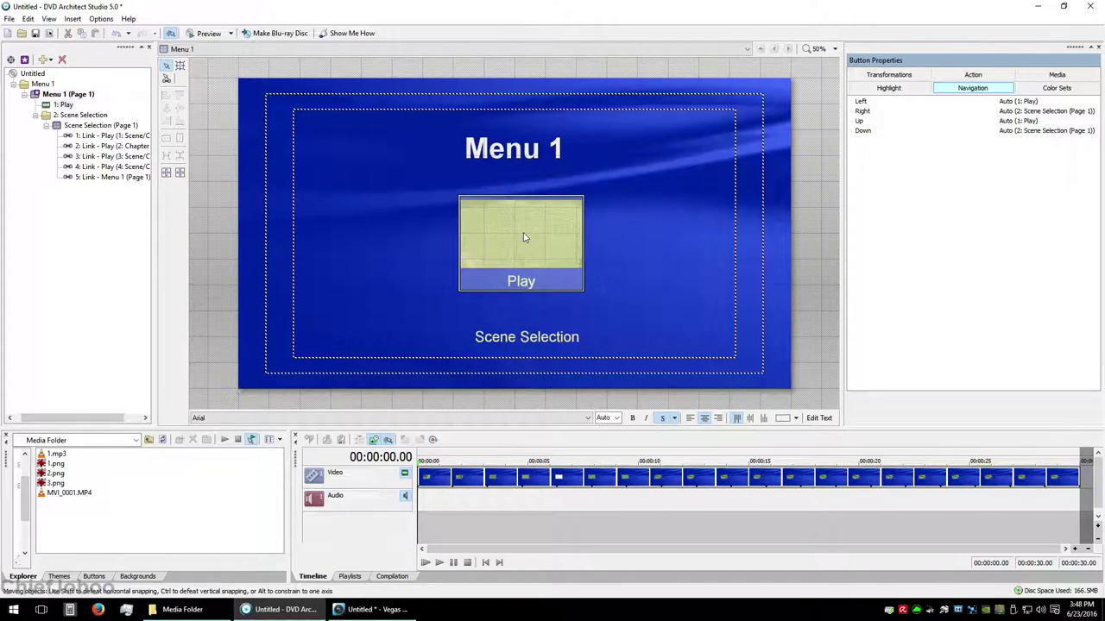
{"action": "left_click", "coordinate": [165, 173]}
{"action": "left_click", "coordinate": [181, 173]}
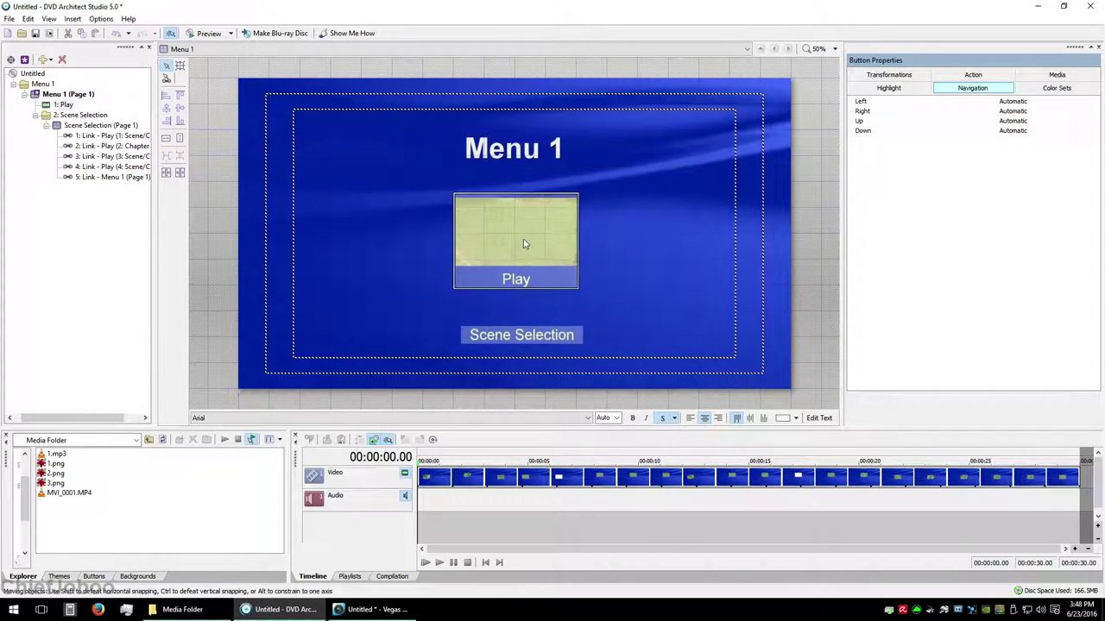
Nudge Scene Selection into place directly below the Play button
{"action": "left_click_drag", "start_coordinate": [521, 335], "coordinate": [522, 302]}
{"action": "key", "text": "Right"}
{"action": "key", "text": "Right"}
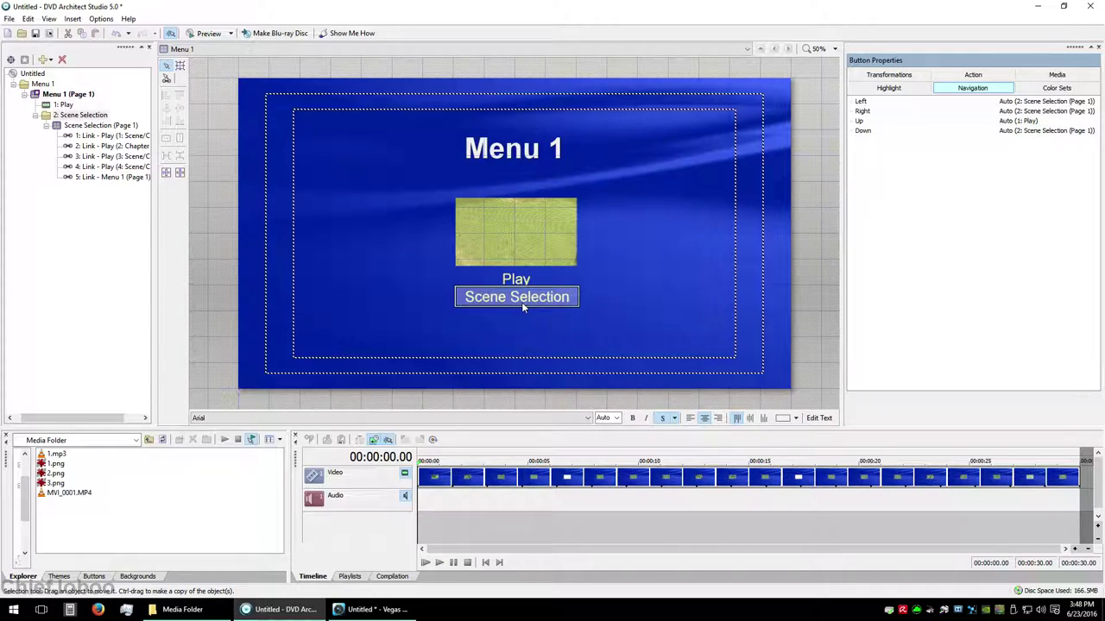
{"action": "key", "text": "Down"}
{"action": "key", "text": "Down"}
{"action": "key", "text": "Up"}
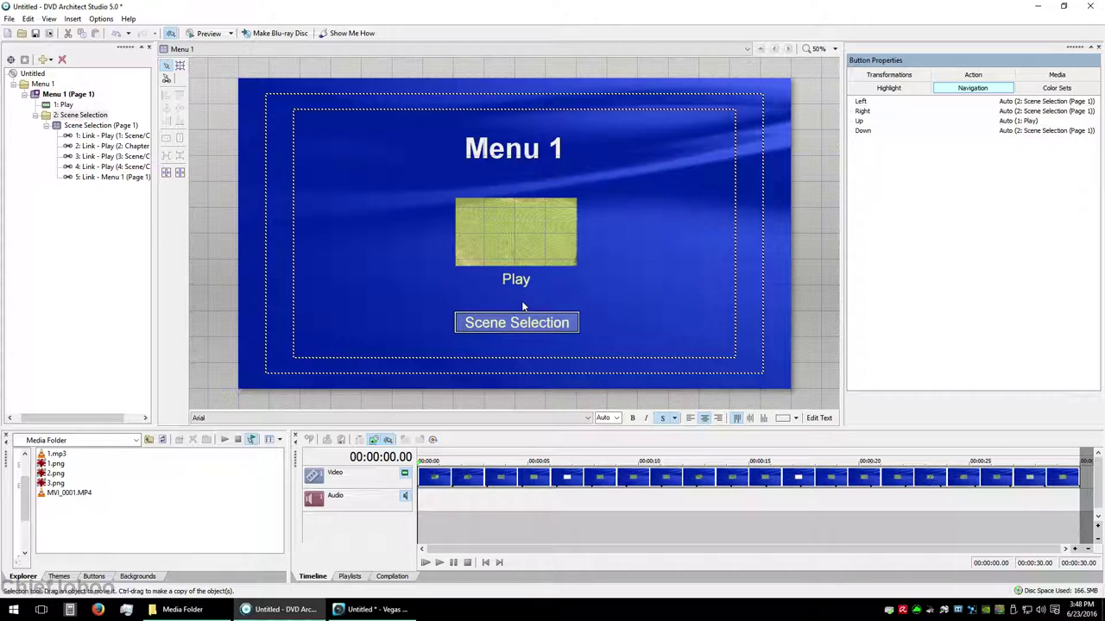
{"action": "left_click", "coordinate": [599, 331]}
{"action": "left_click", "coordinate": [516, 322]}
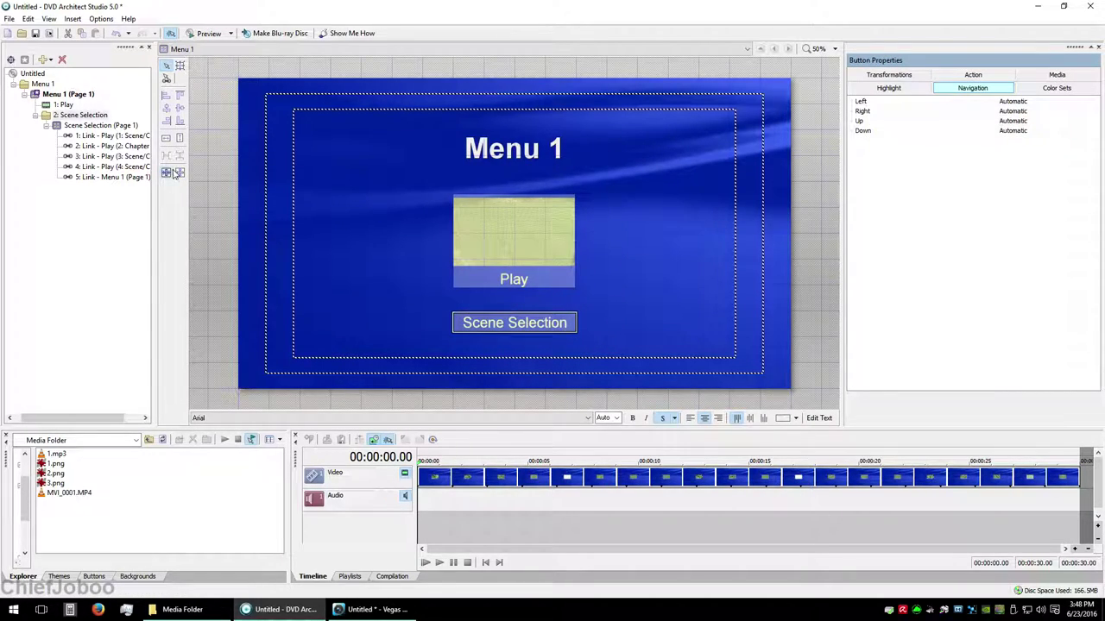
{"action": "left_click", "coordinate": [649, 174]}
Delete the 'Menu 1' title and re-centre the Play and Scene Selection buttons
{"action": "left_click", "coordinate": [532, 152]}
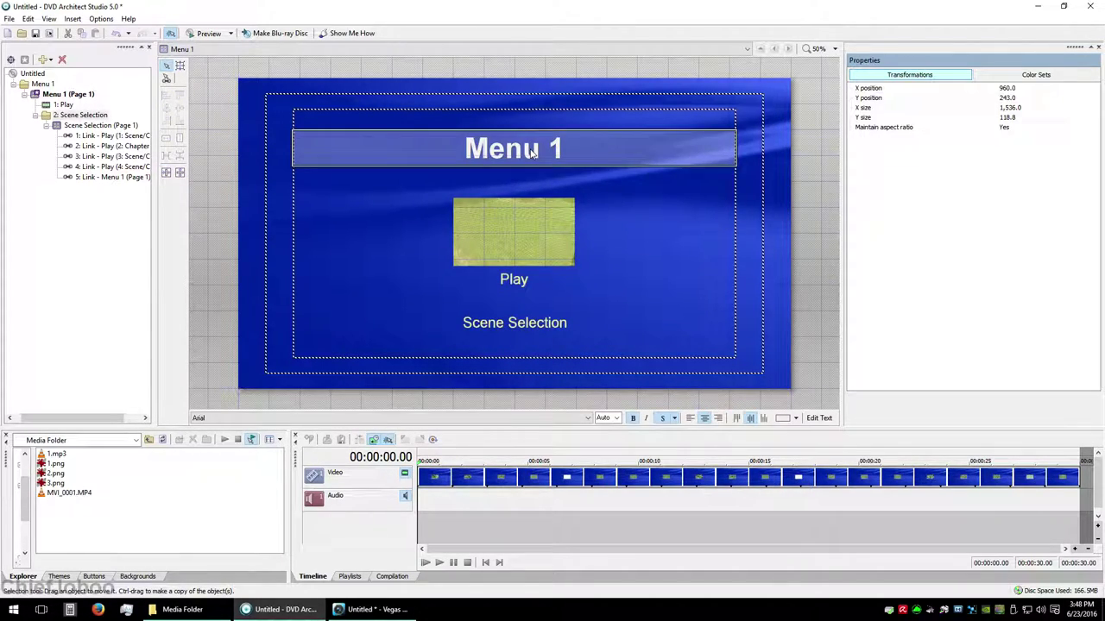
{"action": "key", "text": "Delete"}
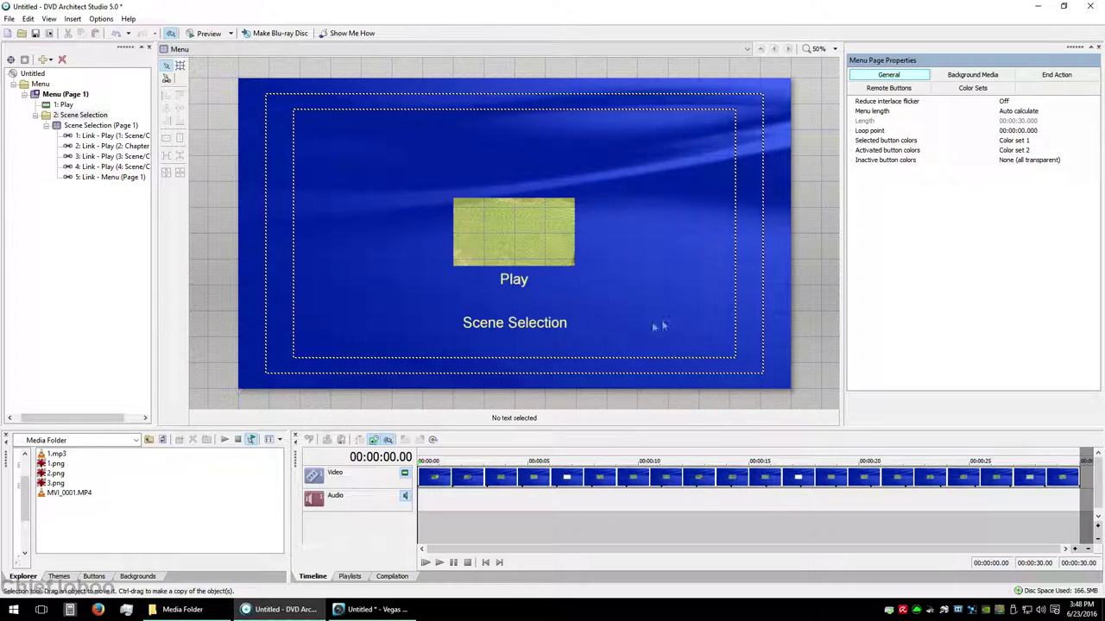
{"action": "left_click_drag", "start_coordinate": [599, 337], "coordinate": [393, 179]}
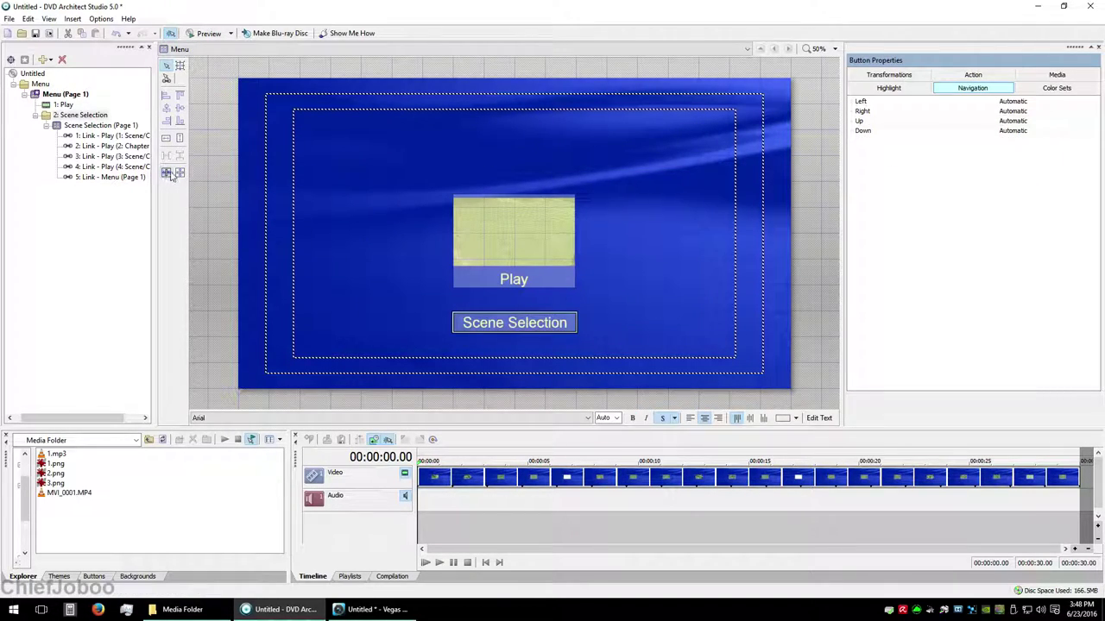
{"action": "left_click", "coordinate": [172, 176]}
{"action": "left_click", "coordinate": [355, 188]}
{"action": "right_click", "coordinate": [355, 187]}
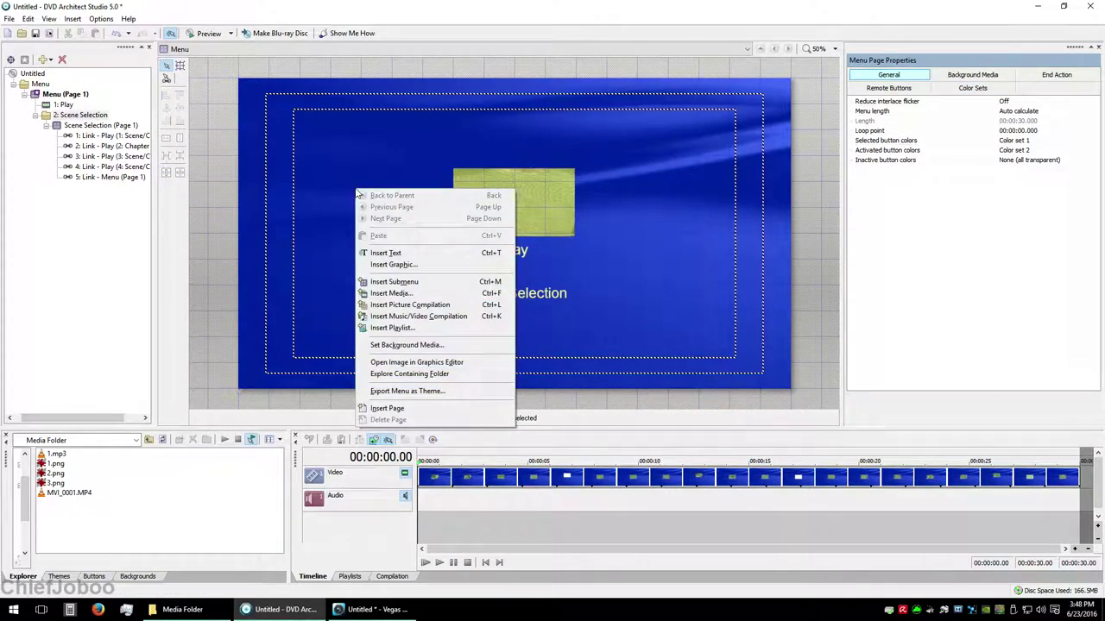
Insert a Menu 2 submenu button and move it to the upper left of the main menu
{"action": "left_click", "coordinate": [400, 282]}
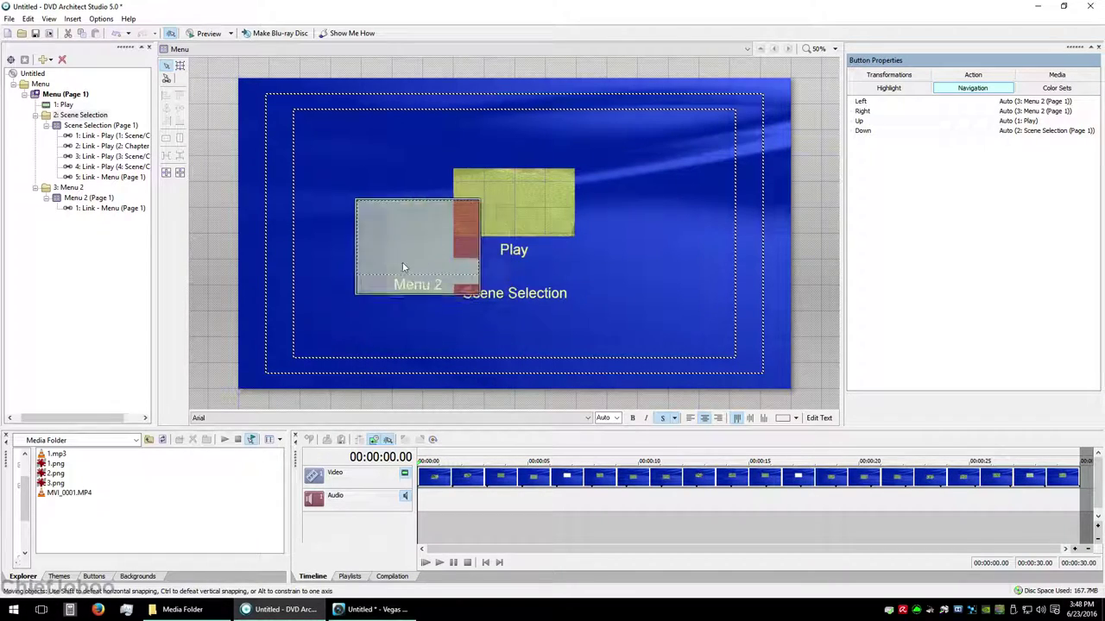
{"action": "left_click_drag", "start_coordinate": [402, 268], "coordinate": [331, 222]}
{"action": "double_click", "coordinate": [360, 205]}
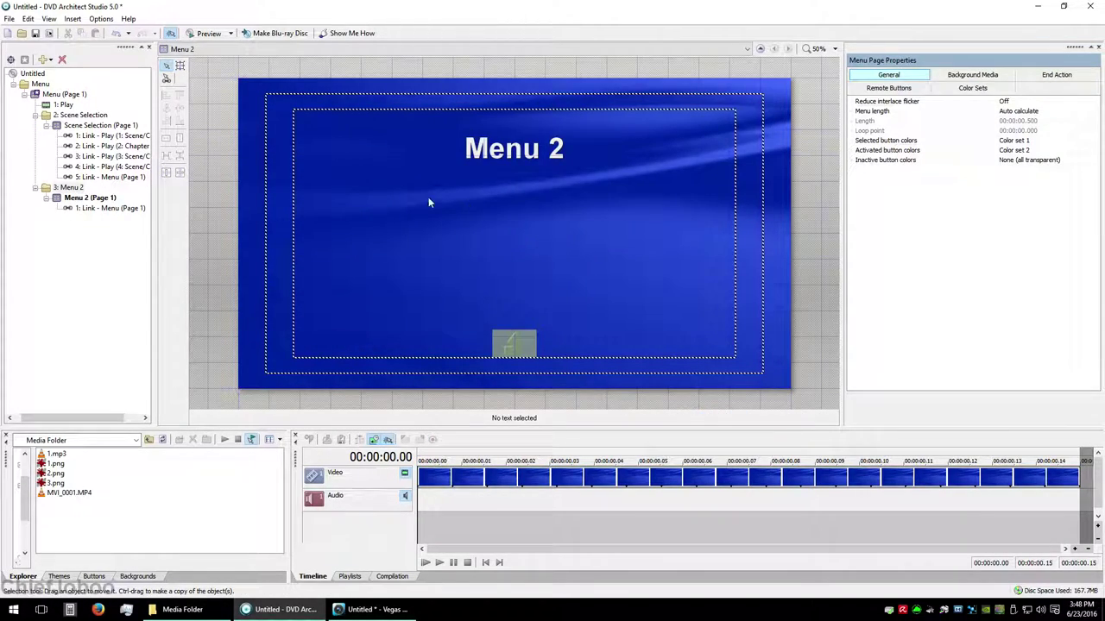
{"action": "left_click", "coordinate": [515, 343]}
{"action": "double_click", "coordinate": [519, 344]}
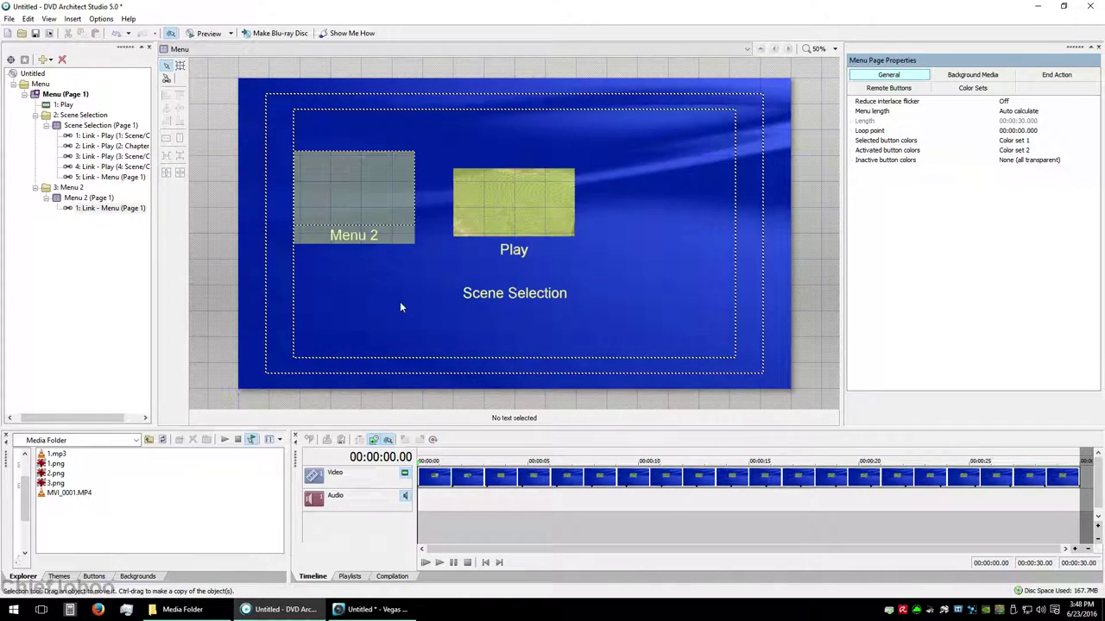
Confirm Menu 2's return link targets the Parent menu, then go back to the main menu
{"action": "double_click", "coordinate": [366, 178]}
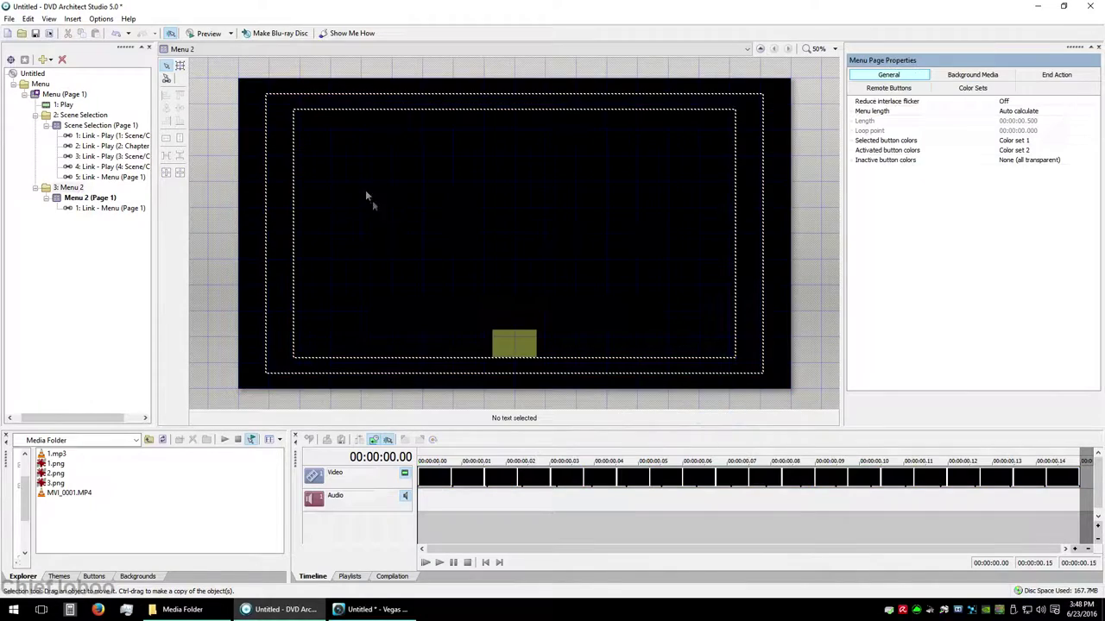
{"action": "left_click", "coordinate": [514, 344]}
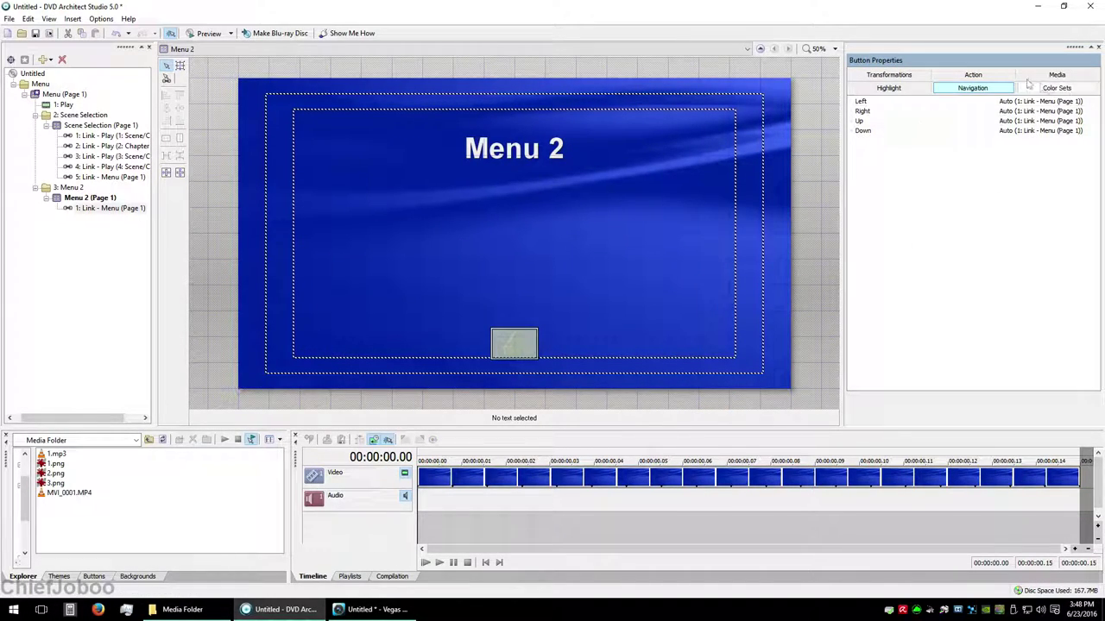
{"action": "left_click", "coordinate": [971, 76]}
{"action": "left_click", "coordinate": [1008, 113]}
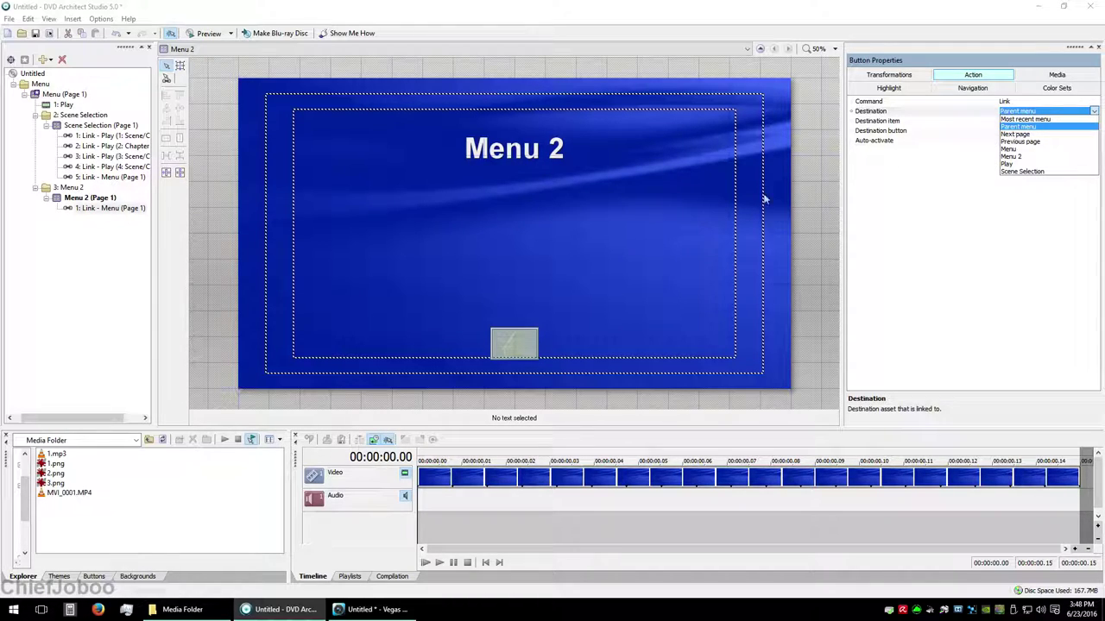
{"action": "left_click", "coordinate": [500, 345]}
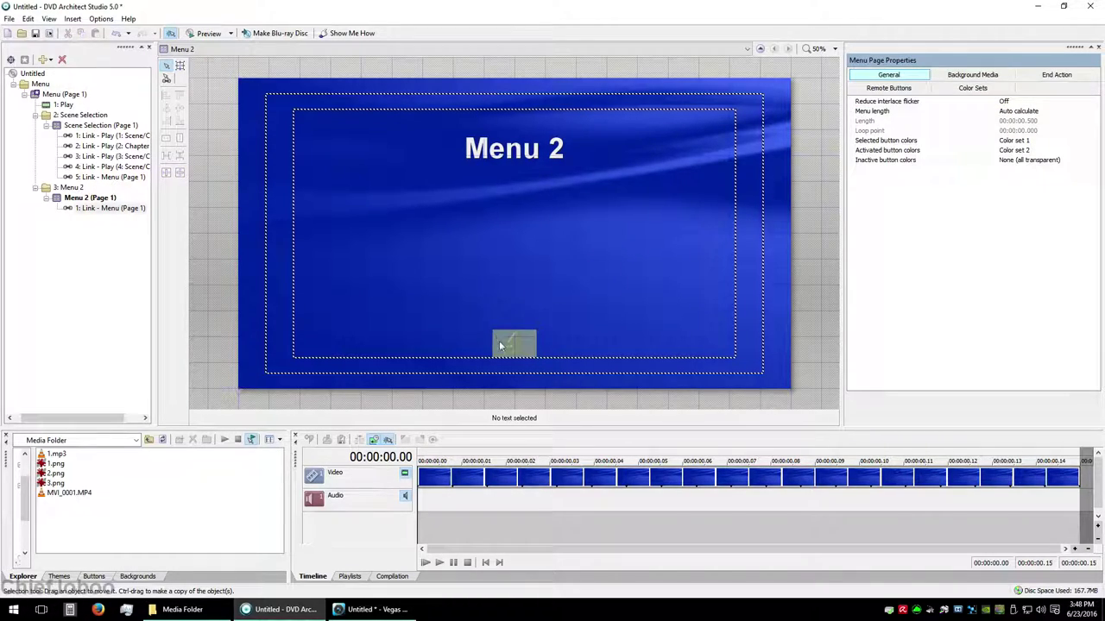
{"action": "double_click", "coordinate": [499, 345]}
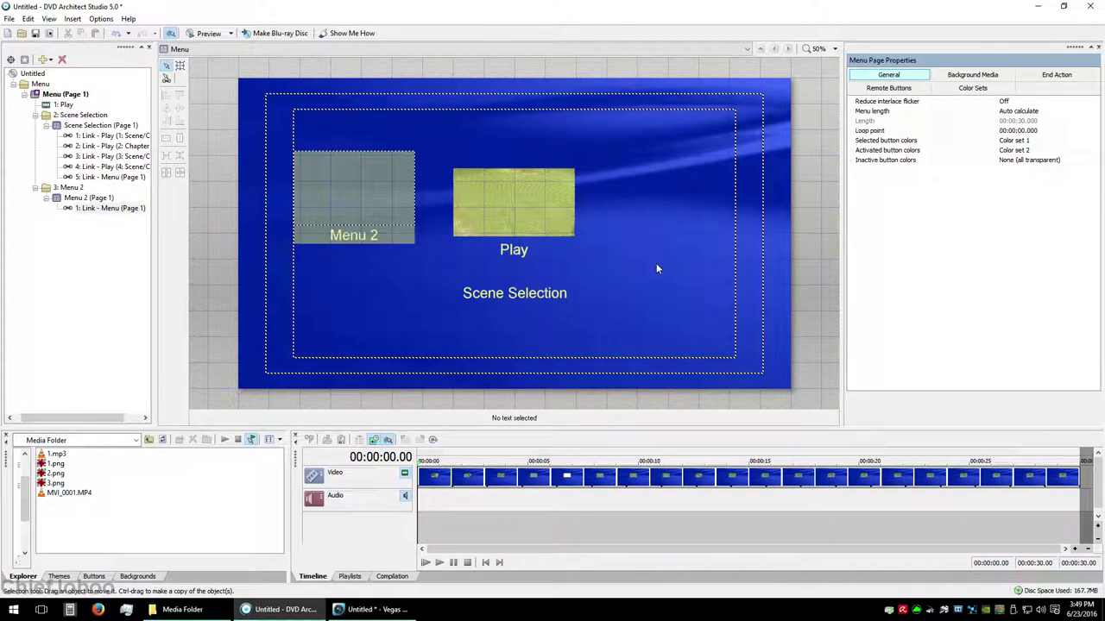
{"action": "left_click_drag", "start_coordinate": [631, 337], "coordinate": [441, 118]}
Run Make Blu-ray Disc with Prepare, review the action-safe-area warning, and cancel
{"action": "left_click", "coordinate": [440, 121]}
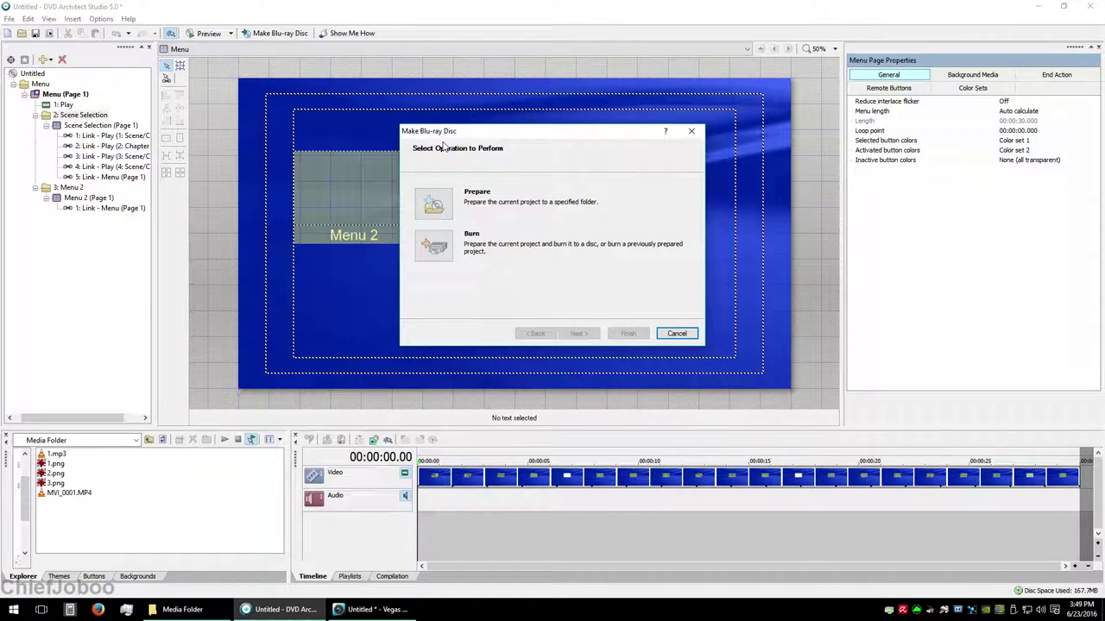
{"action": "left_click", "coordinate": [433, 203]}
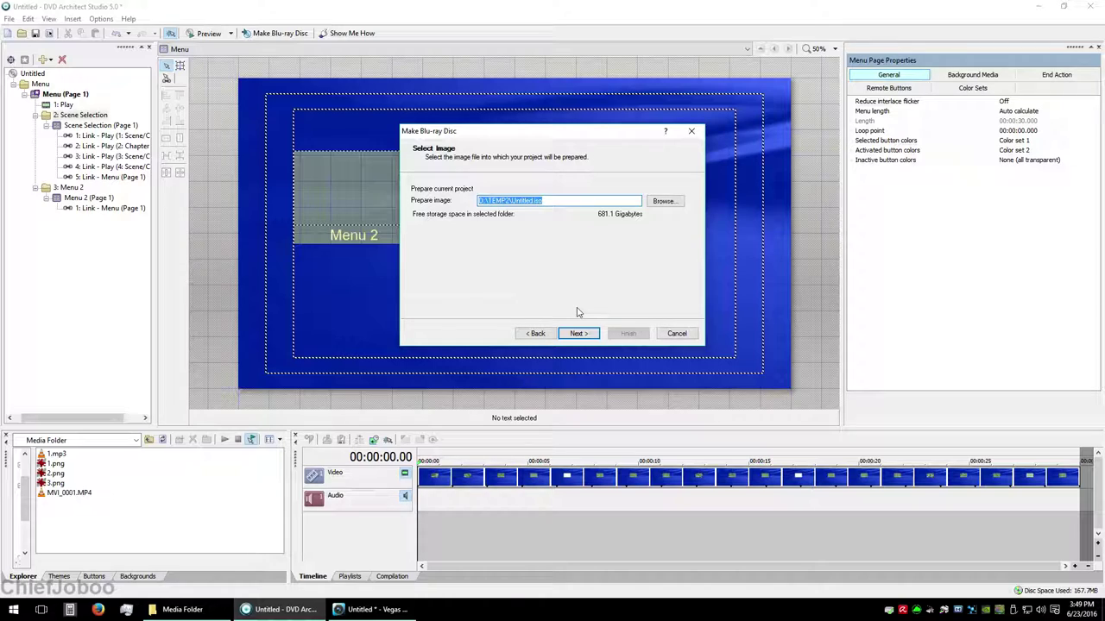
{"action": "left_click", "coordinate": [578, 333]}
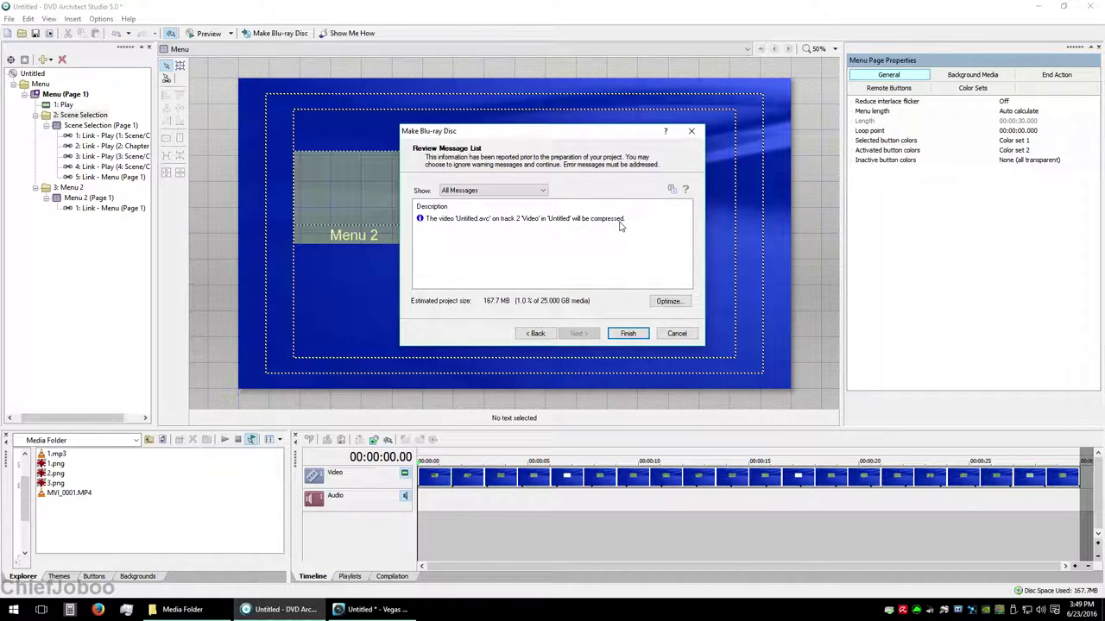
{"action": "left_click", "coordinate": [677, 334]}
{"action": "left_click", "coordinate": [388, 217]}
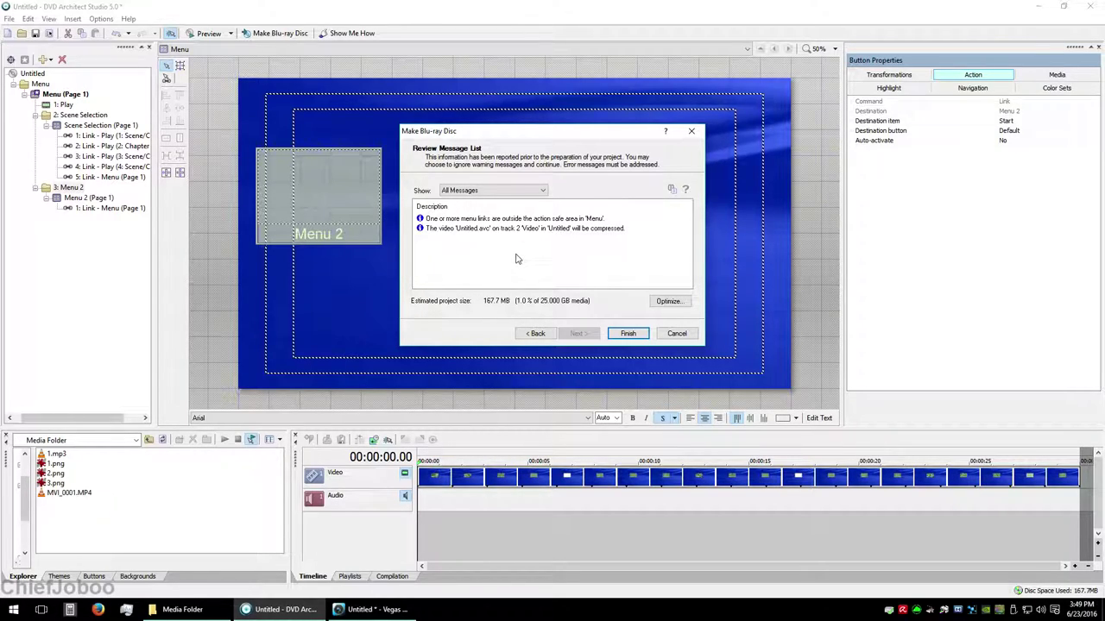
Shift Menu 2 further left and re-run the Blu-ray Prepare check for warnings
{"action": "left_click", "coordinate": [676, 333]}
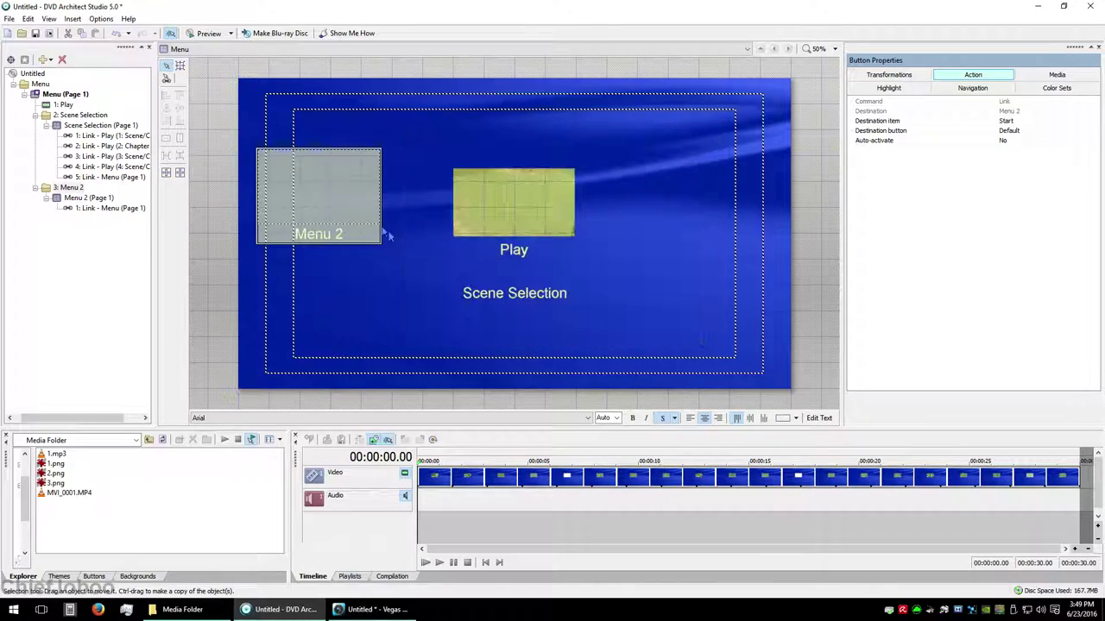
{"action": "left_click_drag", "start_coordinate": [378, 232], "coordinate": [335, 225]}
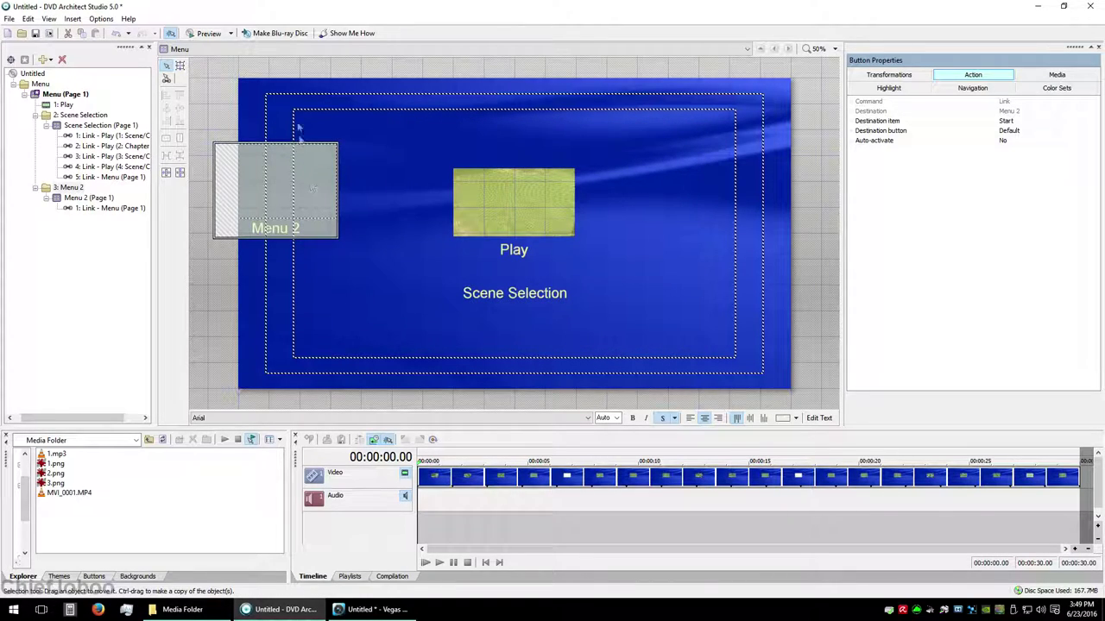
{"action": "left_click", "coordinate": [274, 33]}
{"action": "left_click", "coordinate": [437, 197]}
{"action": "left_click", "coordinate": [592, 333]}
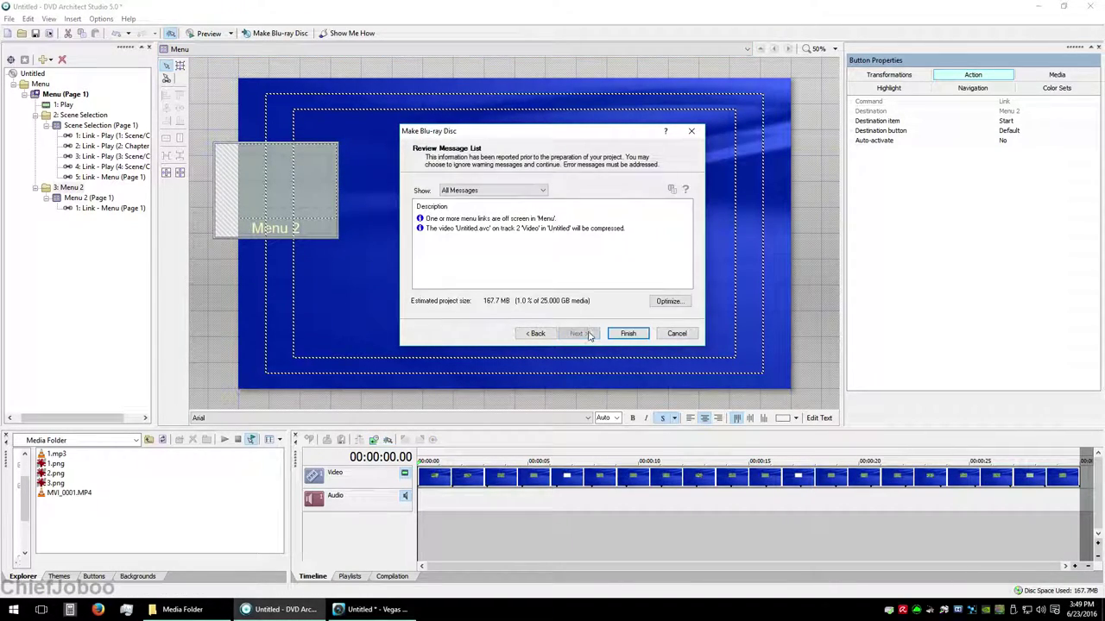
{"action": "left_click", "coordinate": [676, 333]}
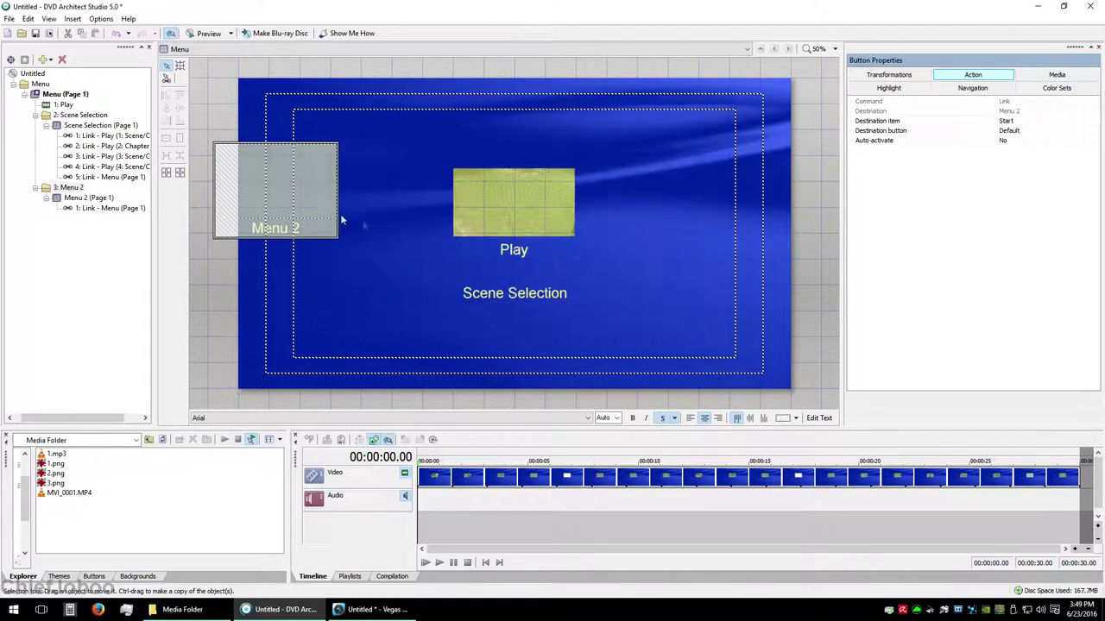
Move Menu 2 back inside the safe area and confirm only the compression notice remains
{"action": "left_click_drag", "start_coordinate": [340, 222], "coordinate": [367, 222]}
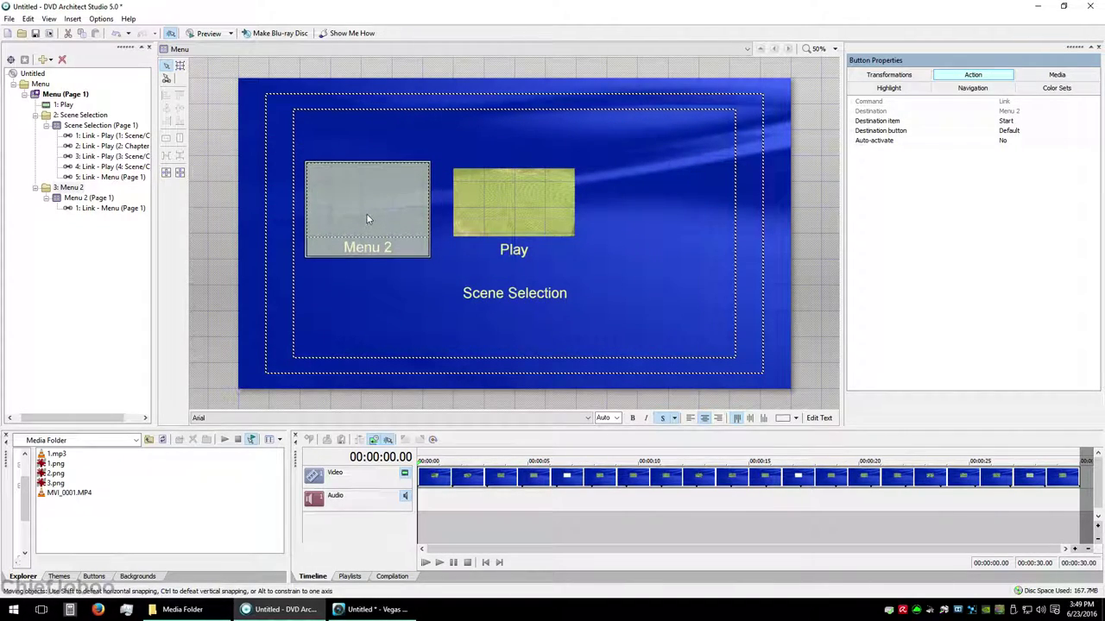
{"action": "left_click", "coordinate": [274, 33]}
{"action": "left_click", "coordinate": [450, 204]}
{"action": "left_click", "coordinate": [583, 336]}
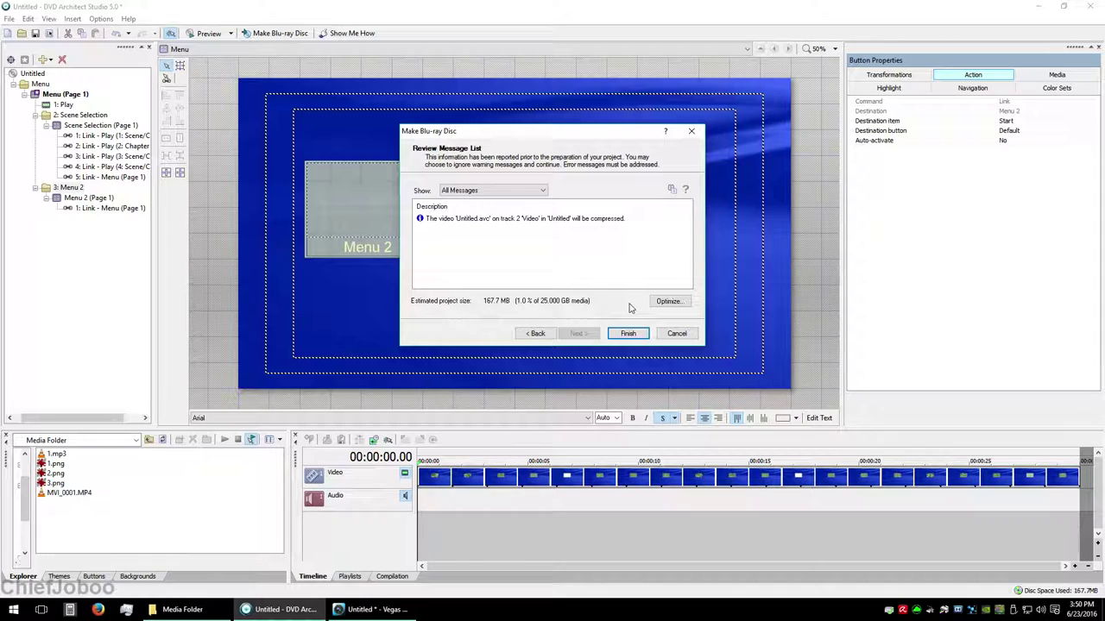
{"action": "left_click", "coordinate": [679, 333]}
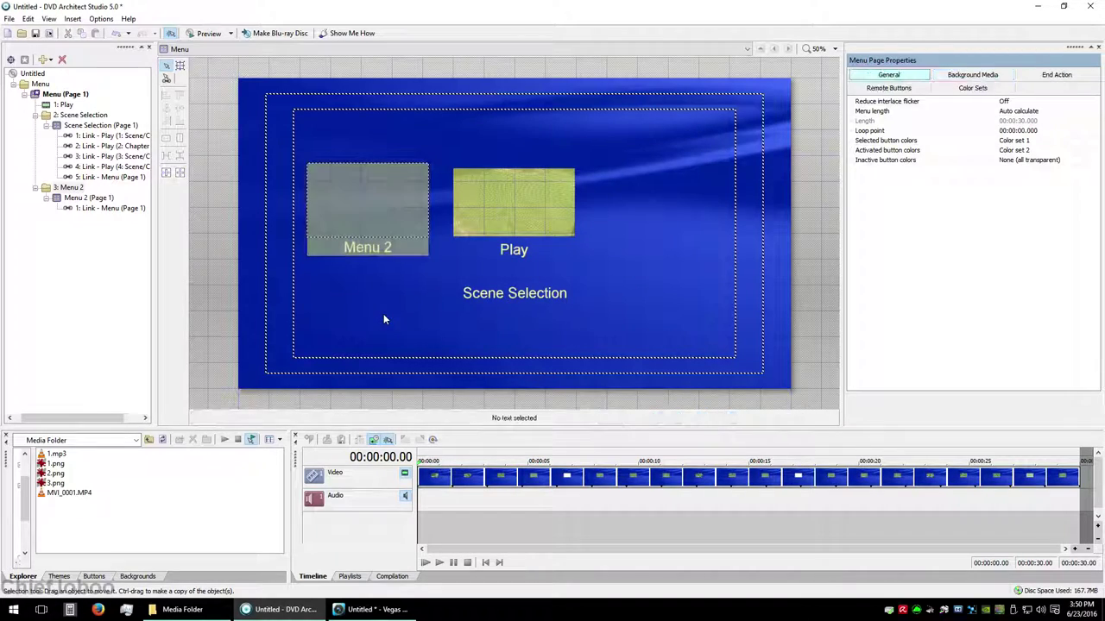